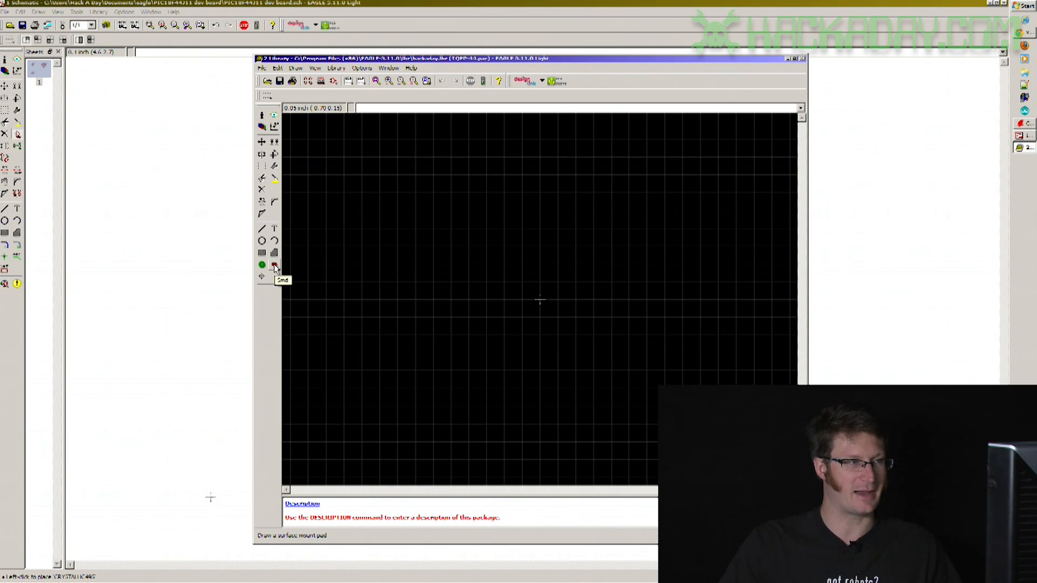
Start the surface-mount pad command for the TQFP-44 package and set the grid size to 0.8 mm.
{"action": "left_click", "coordinate": [274, 264]}
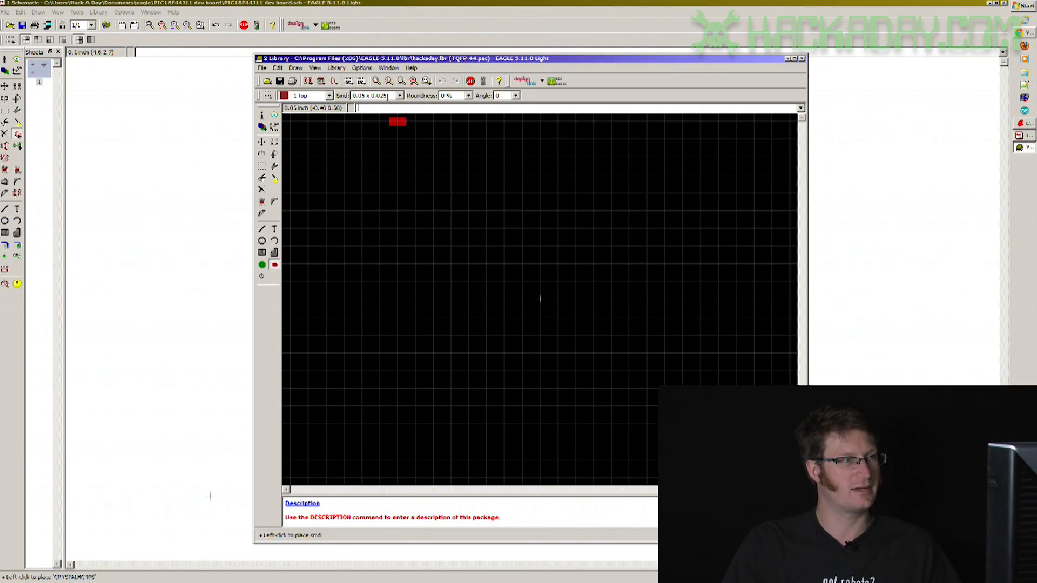
{"action": "left_click_drag", "start_coordinate": [387, 97], "coordinate": [352, 97]}
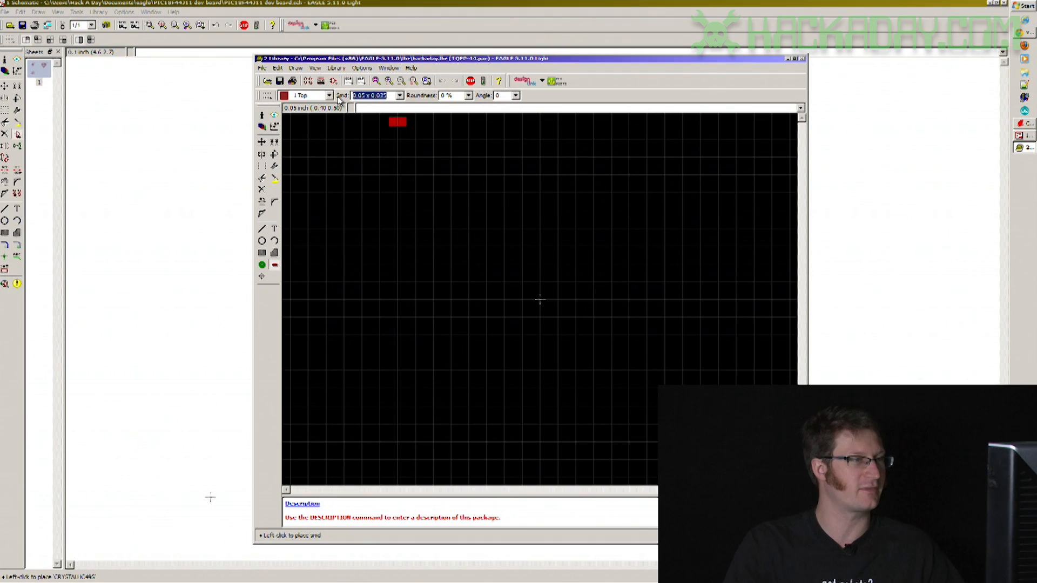
{"action": "left_click", "coordinate": [315, 68]}
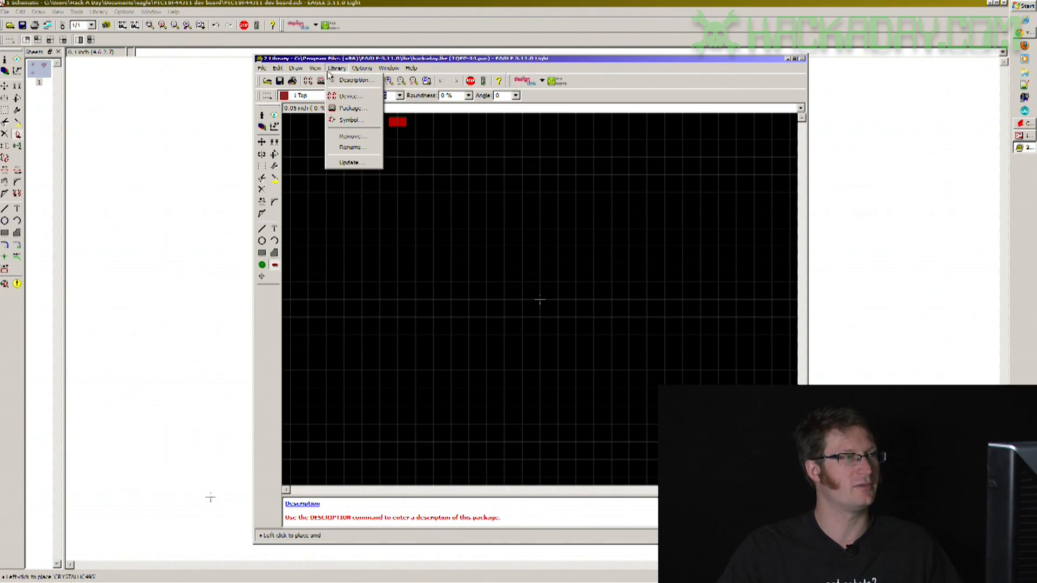
{"action": "left_click", "coordinate": [323, 83]}
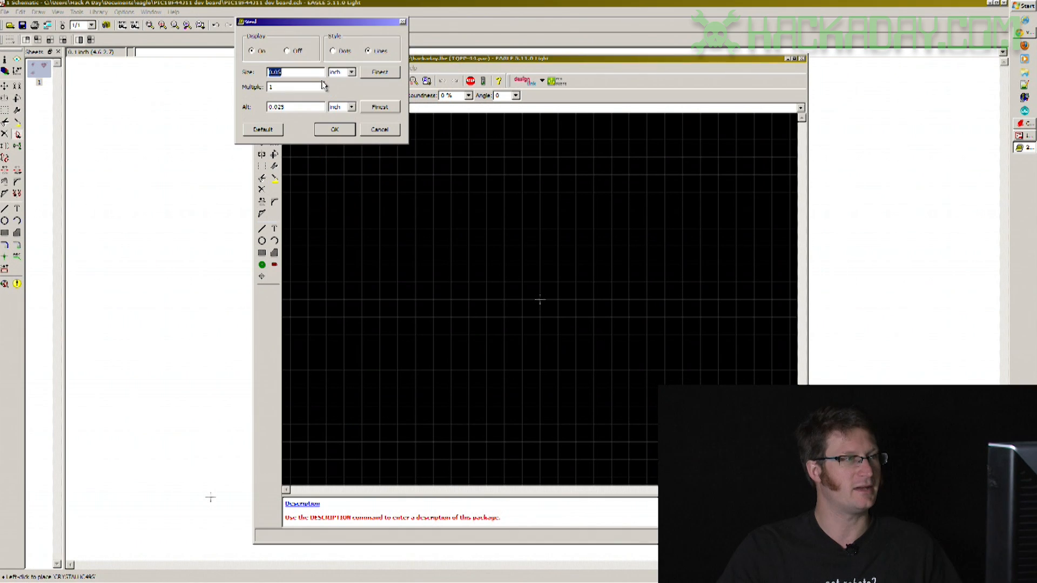
{"action": "left_click_drag", "start_coordinate": [351, 23], "coordinate": [369, 105]}
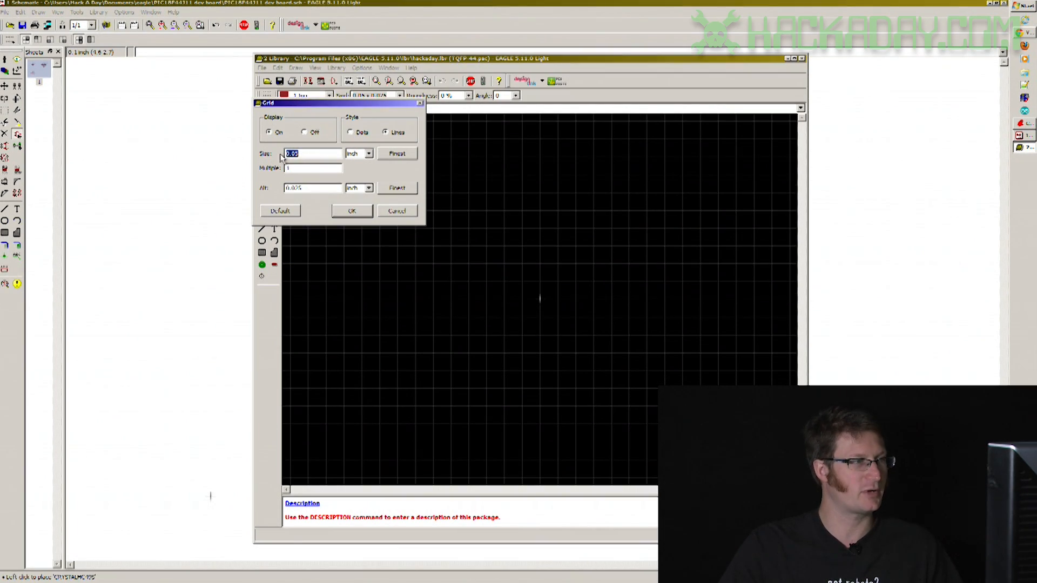
{"action": "left_click", "coordinate": [361, 154]}
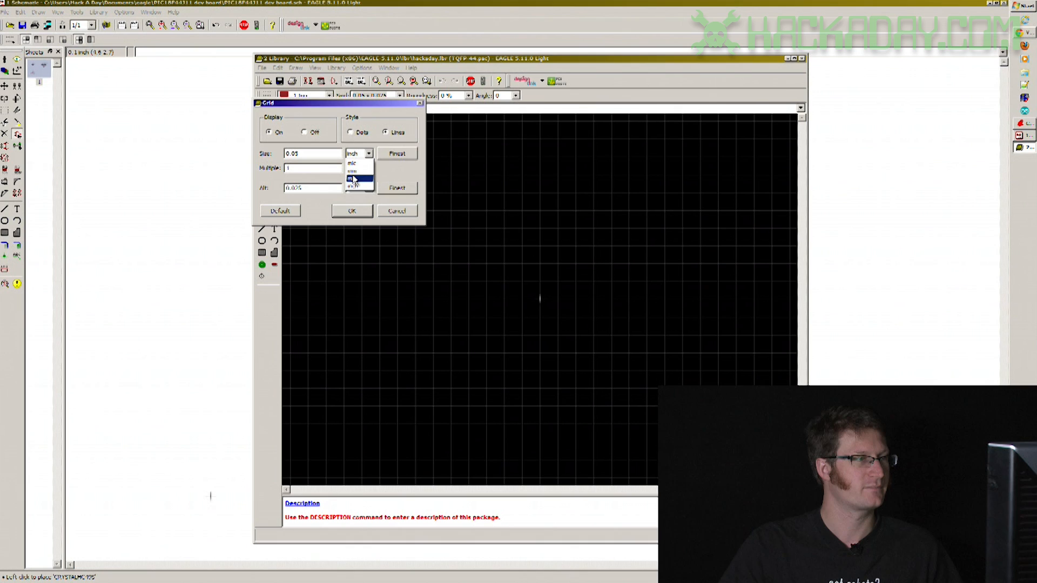
{"action": "left_click", "coordinate": [353, 169]}
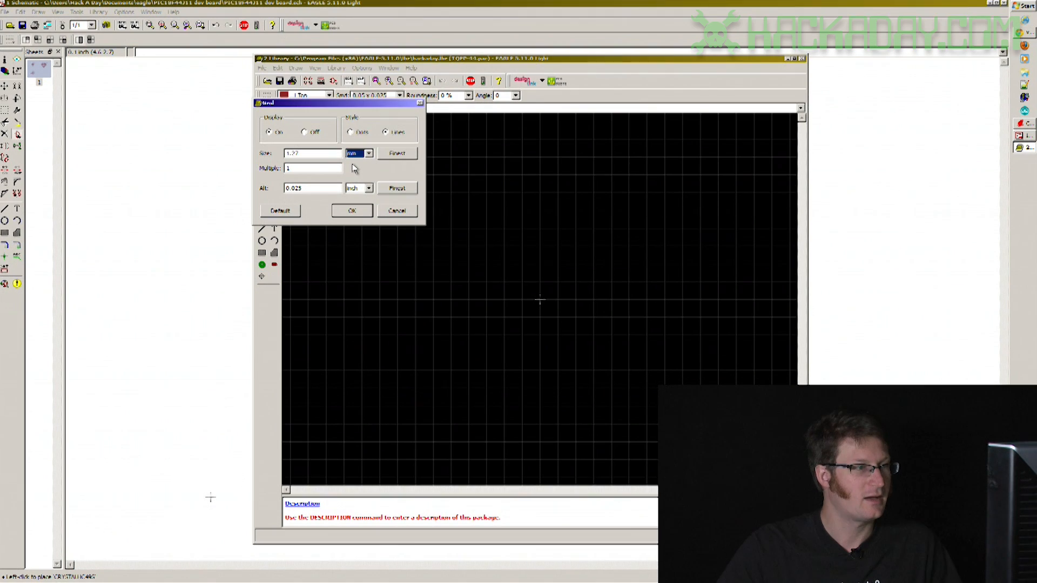
{"action": "double_click", "coordinate": [310, 154]}
{"action": "type", "text": ".8"}
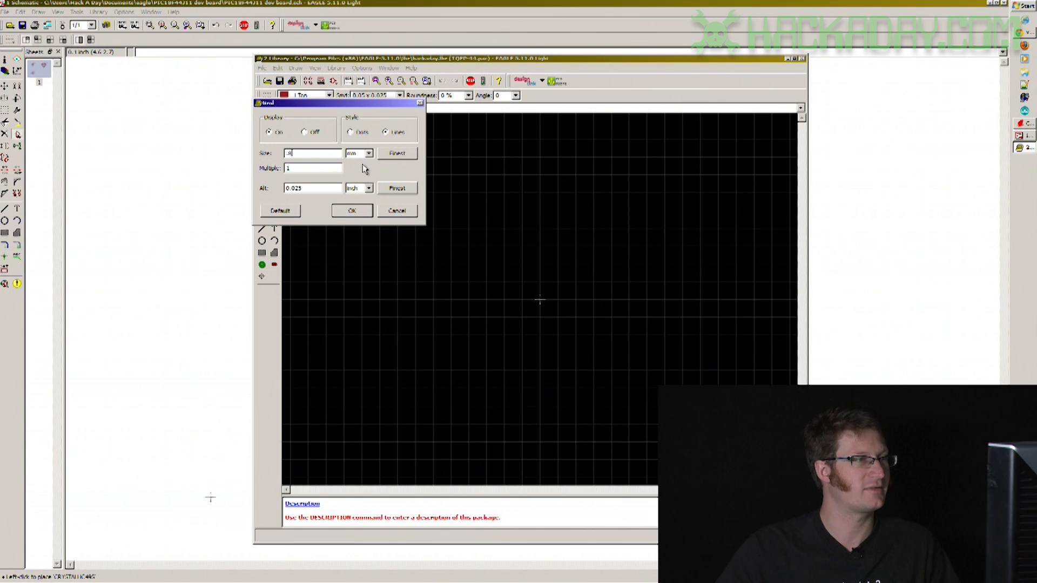
Set the alternate grid to its finest spacing, 0.0001 mm, and apply the grid settings.
{"action": "left_click", "coordinate": [400, 194]}
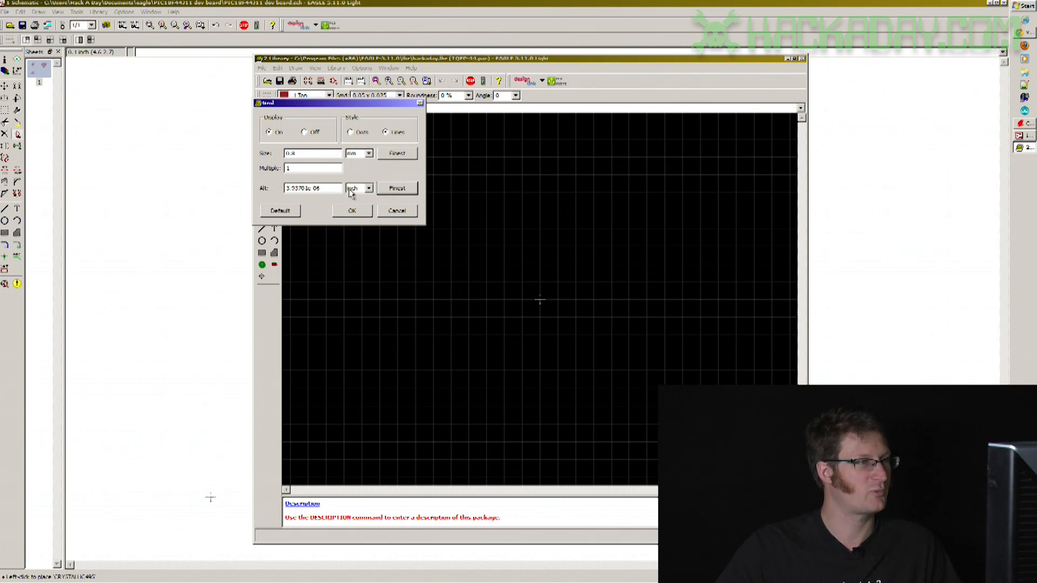
{"action": "left_click", "coordinate": [367, 190]}
{"action": "left_click", "coordinate": [356, 205]}
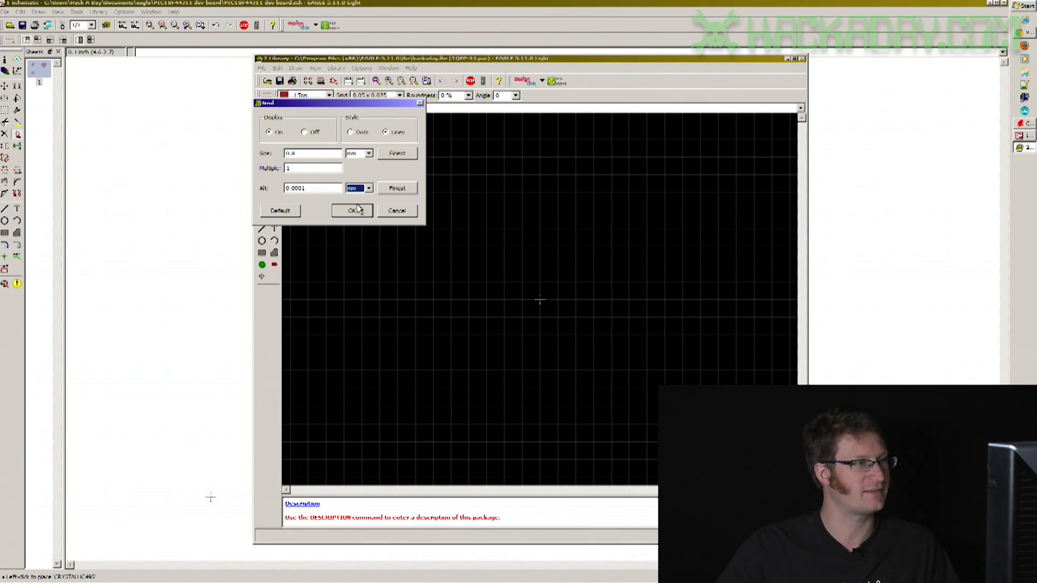
{"action": "left_click", "coordinate": [401, 192]}
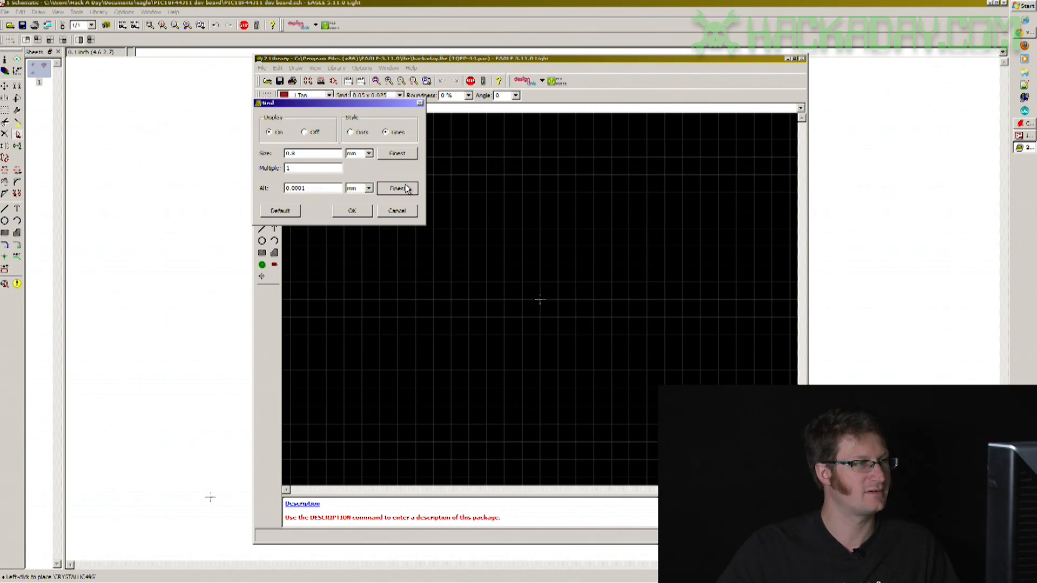
{"action": "left_click", "coordinate": [353, 211]}
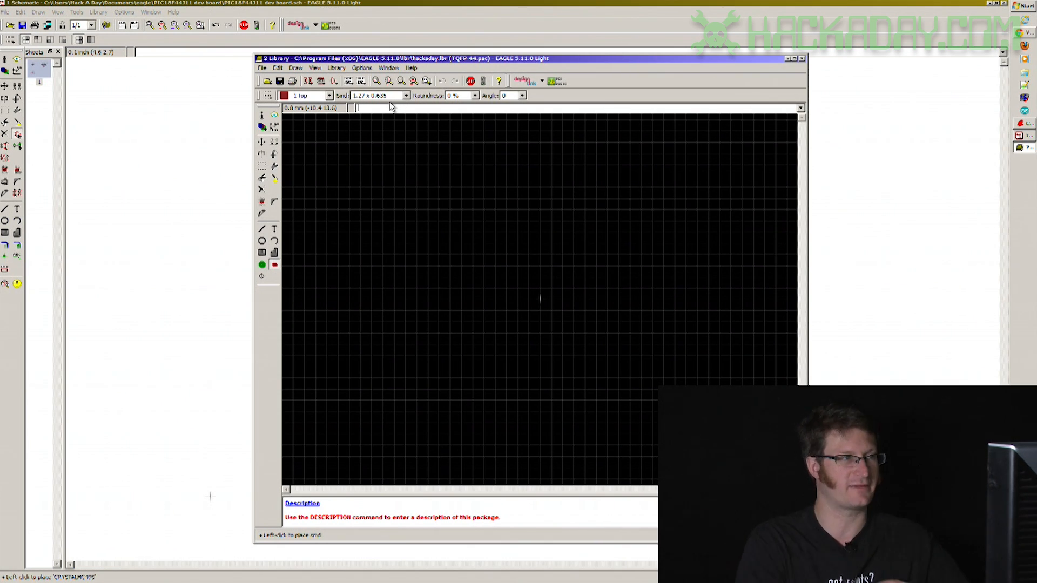
Set the surface-mount pad size to 0.55 x 2.5 mm.
{"action": "left_click_drag", "start_coordinate": [393, 96], "coordinate": [316, 97]}
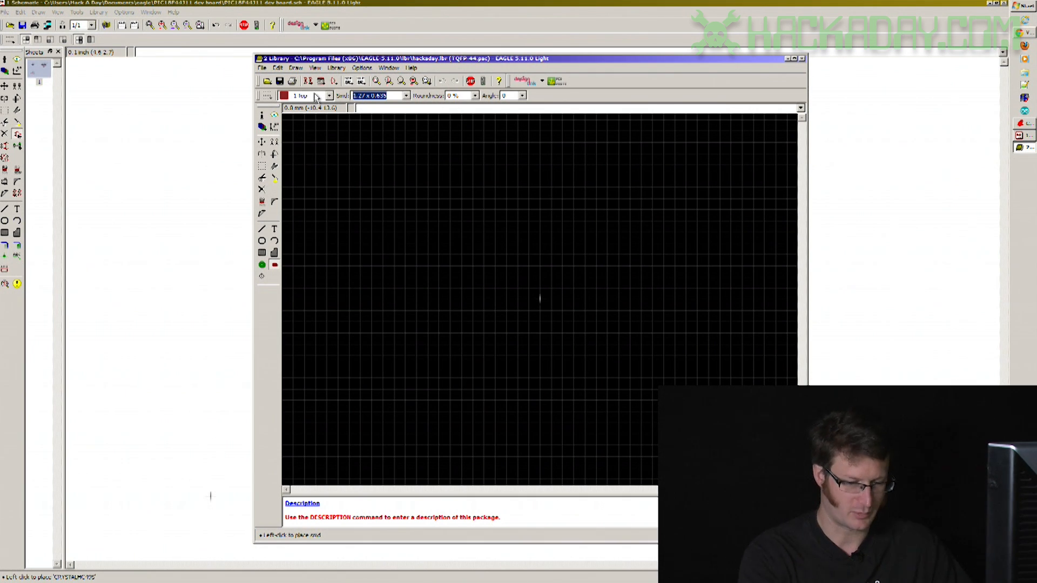
{"action": "type", "text": ".55 "}
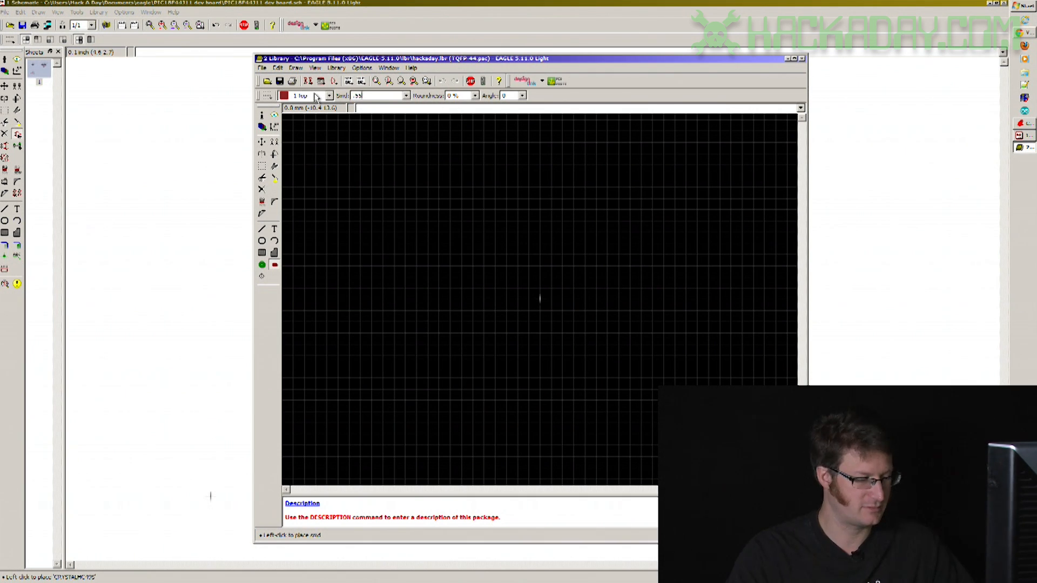
{"action": "type", "text": "x "}
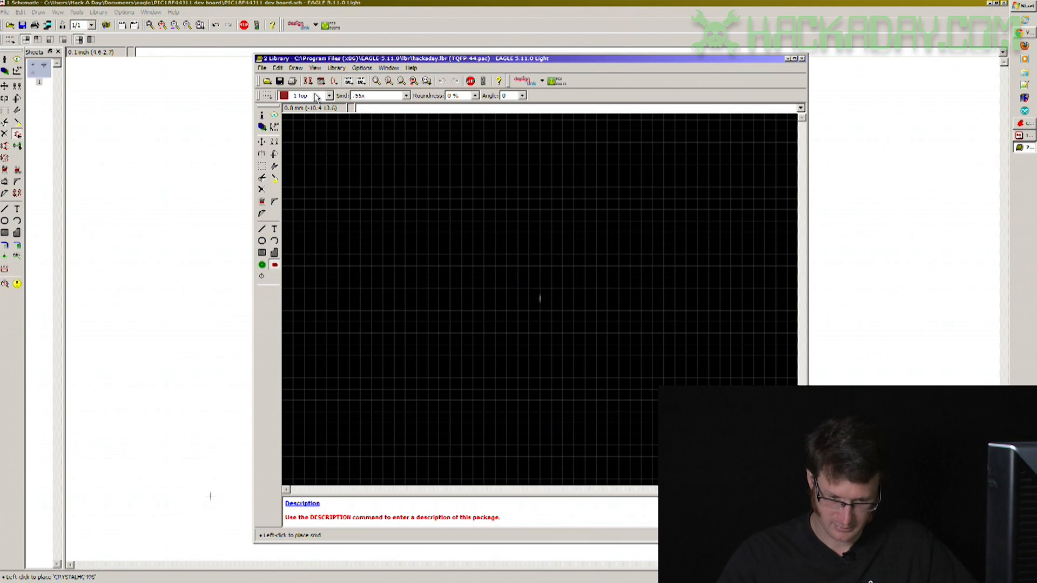
{"action": "type", "text": "2.5"}
{"action": "key", "text": "Return"}
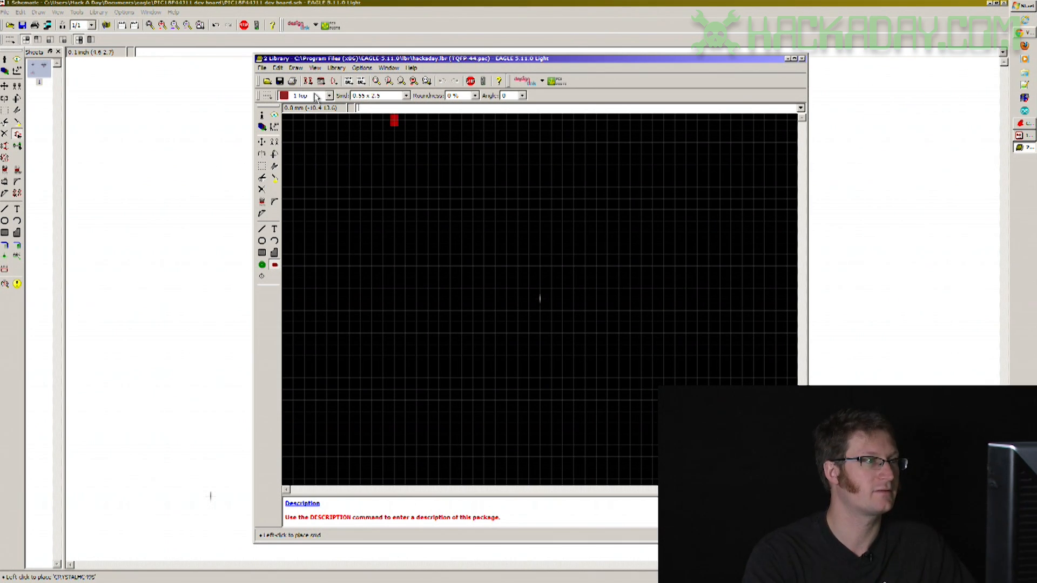
Rotate the pad to 90 degrees and place one at the origin and five above it at 0.8 mm spacing.
{"action": "right_click", "coordinate": [461, 217]}
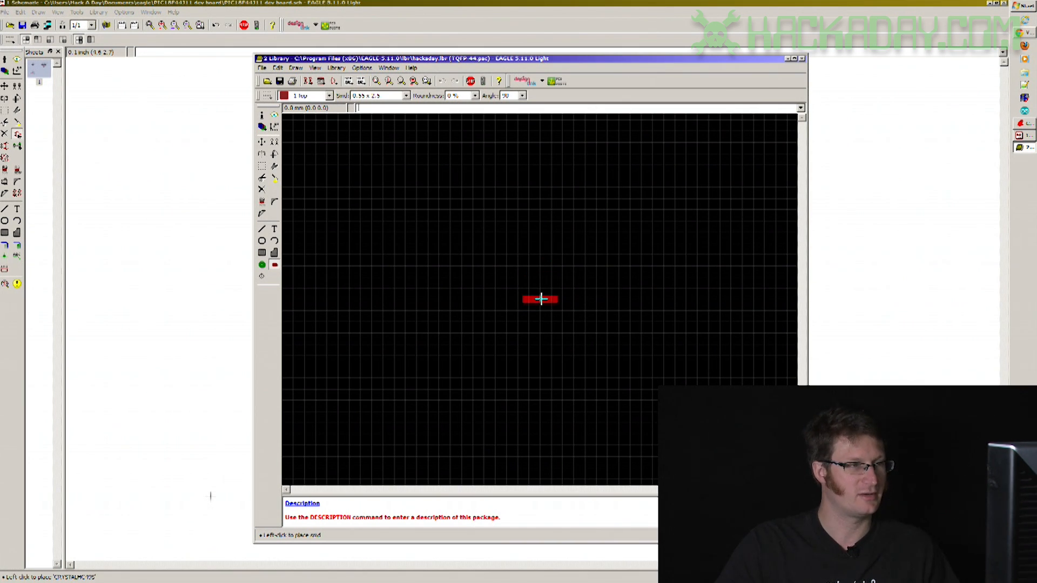
{"action": "left_click", "coordinate": [540, 299]}
{"action": "left_click", "coordinate": [540, 288]}
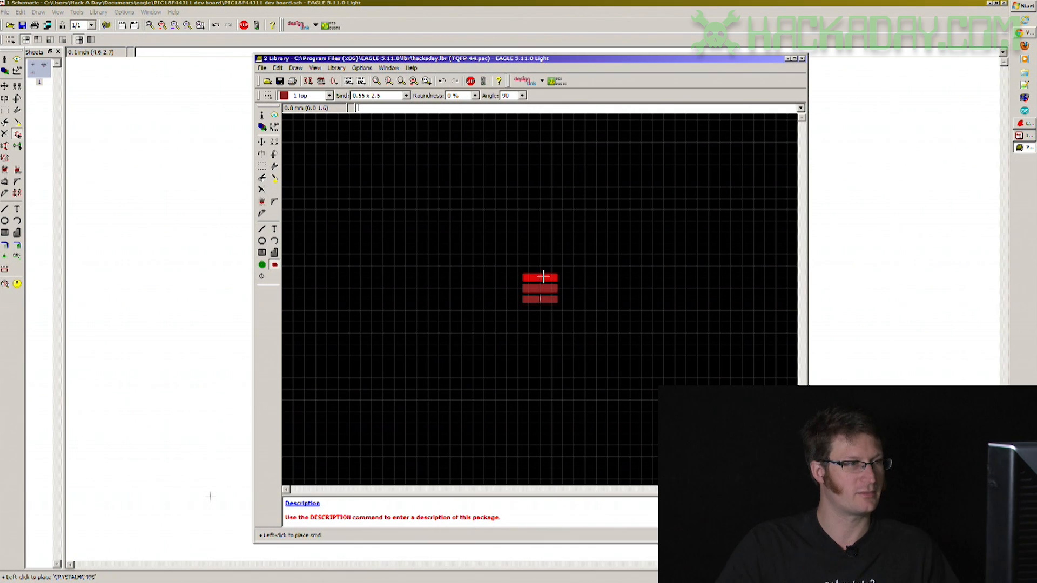
{"action": "left_click", "coordinate": [542, 278]}
{"action": "left_click", "coordinate": [544, 265]}
{"action": "left_click", "coordinate": [545, 250]}
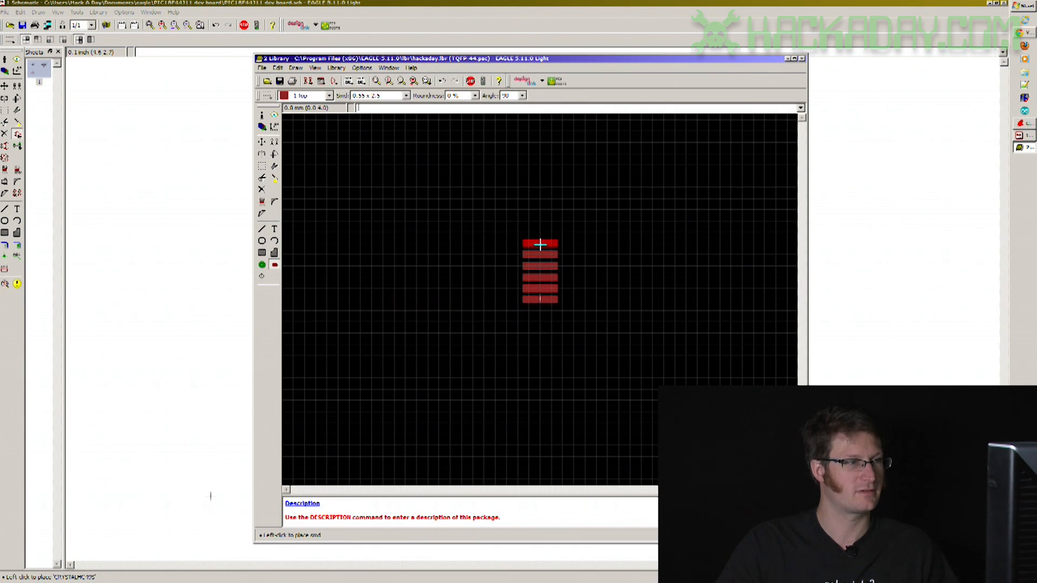
{"action": "left_click", "coordinate": [540, 239]}
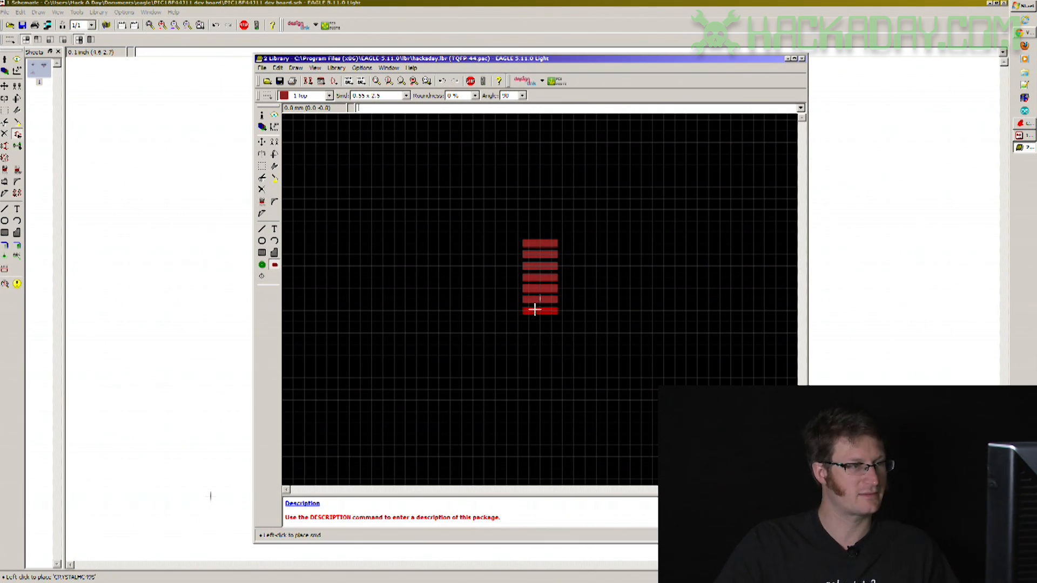
Place five more horizontal pads below the origin at 0.8 mm spacing to complete the eleven-pad column.
{"action": "left_click", "coordinate": [537, 308]}
{"action": "left_click", "coordinate": [537, 319]}
{"action": "left_click", "coordinate": [538, 334]}
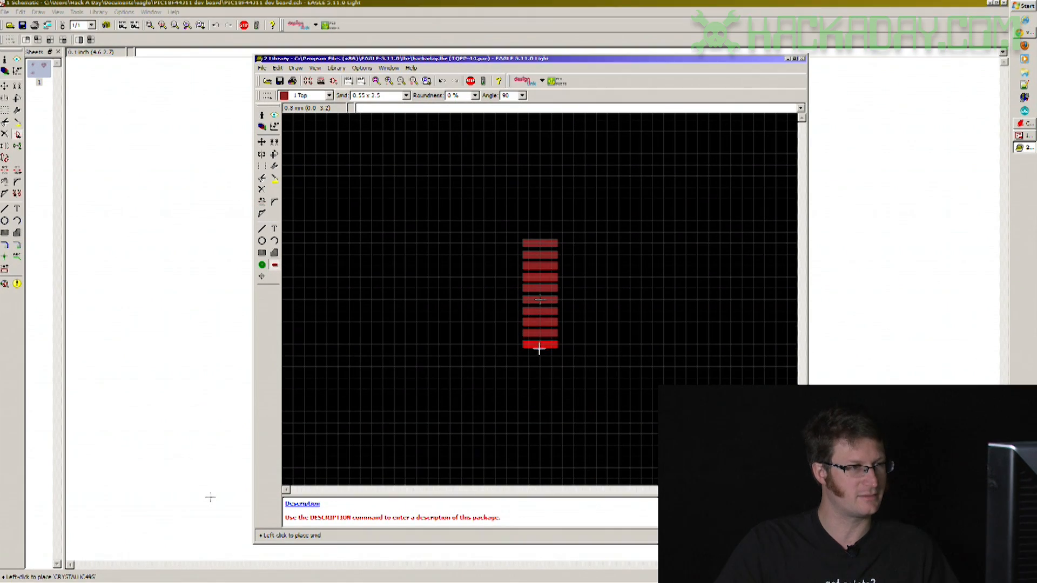
{"action": "left_click", "coordinate": [537, 346]}
{"action": "left_click", "coordinate": [538, 357]}
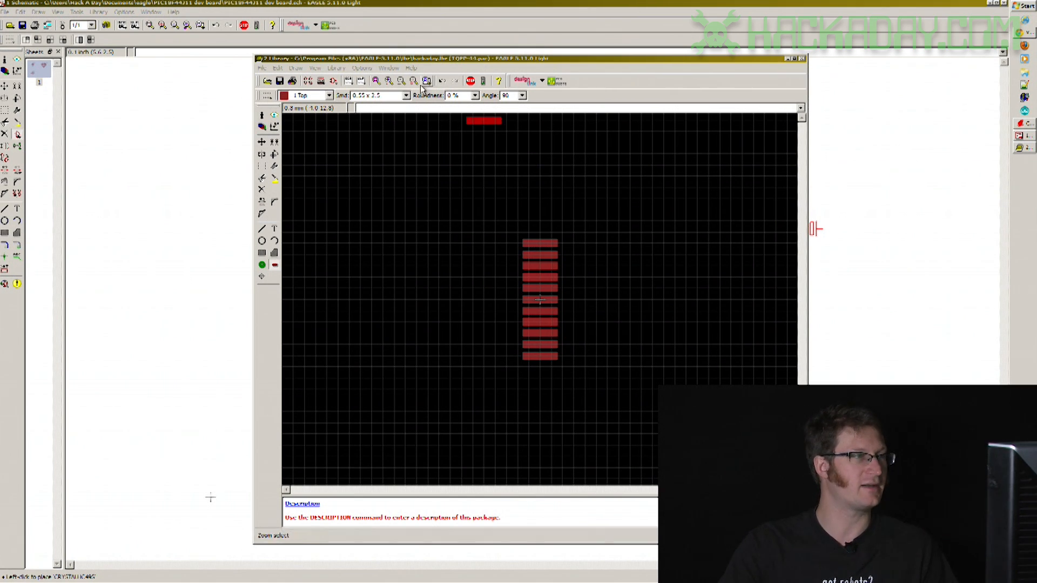
Change the package grid size to 6.7 mm.
{"action": "left_click", "coordinate": [318, 69]}
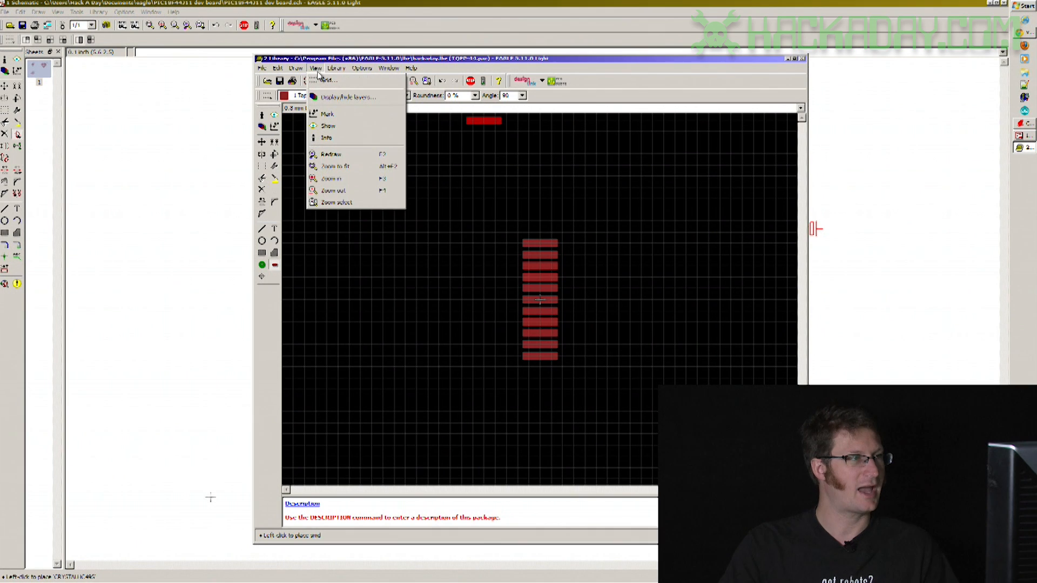
{"action": "left_click", "coordinate": [322, 82]}
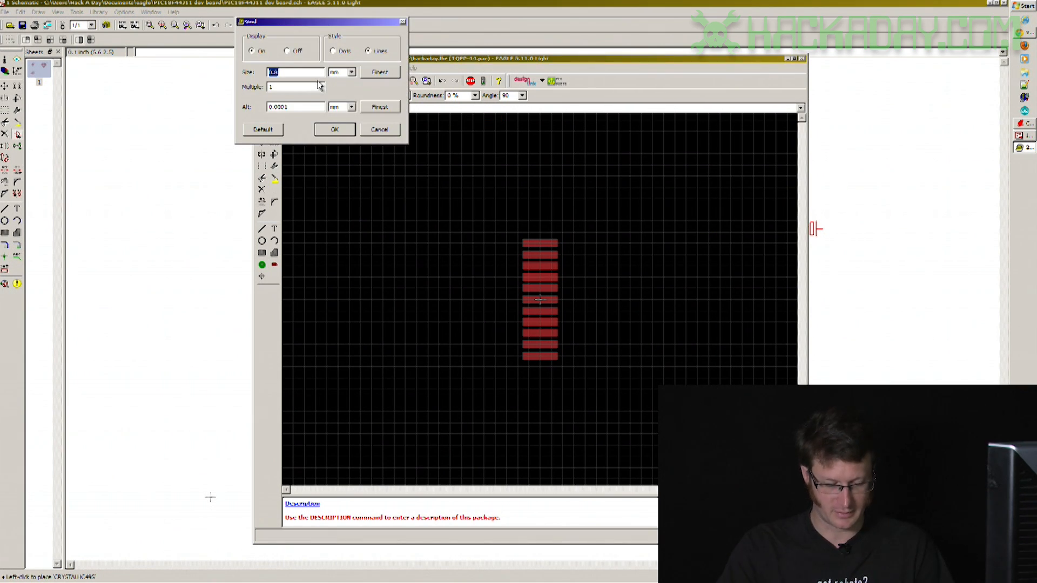
{"action": "left_click", "coordinate": [294, 73]}
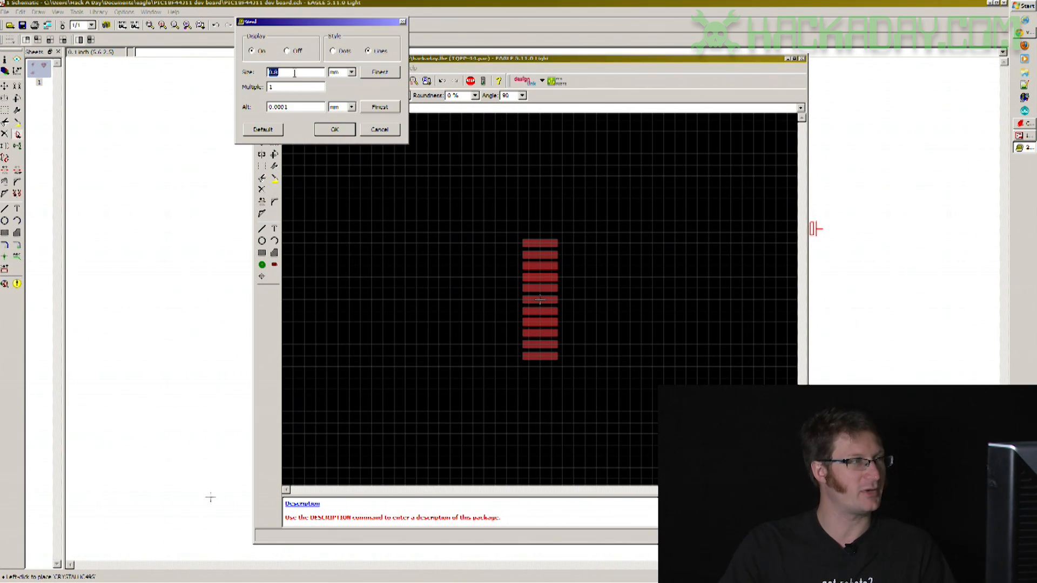
{"action": "type", "text": "0"}
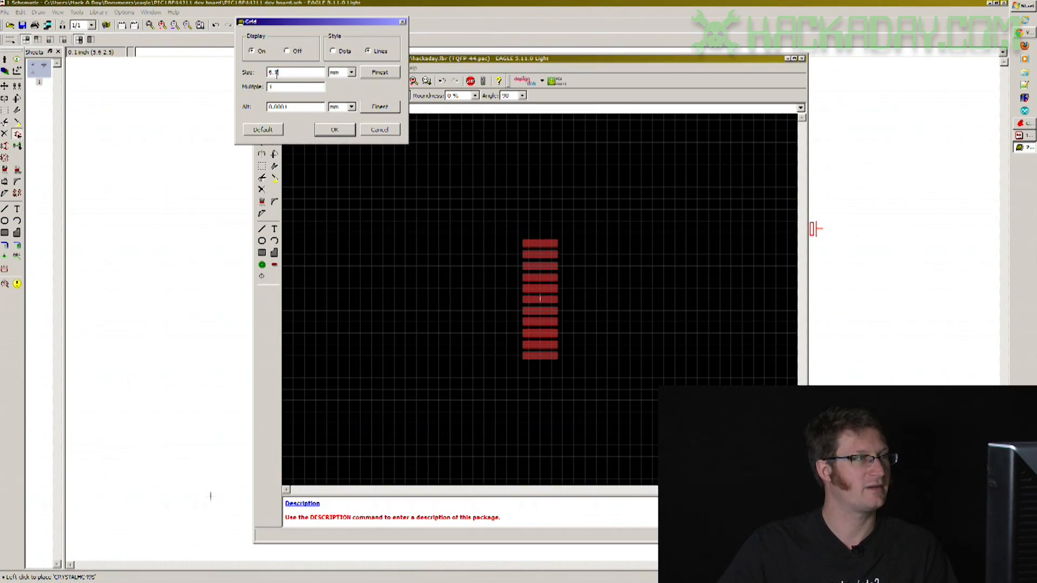
{"action": "left_click", "coordinate": [333, 130]}
Group all eleven pads of the column with the Group command.
{"action": "left_click", "coordinate": [261, 167]}
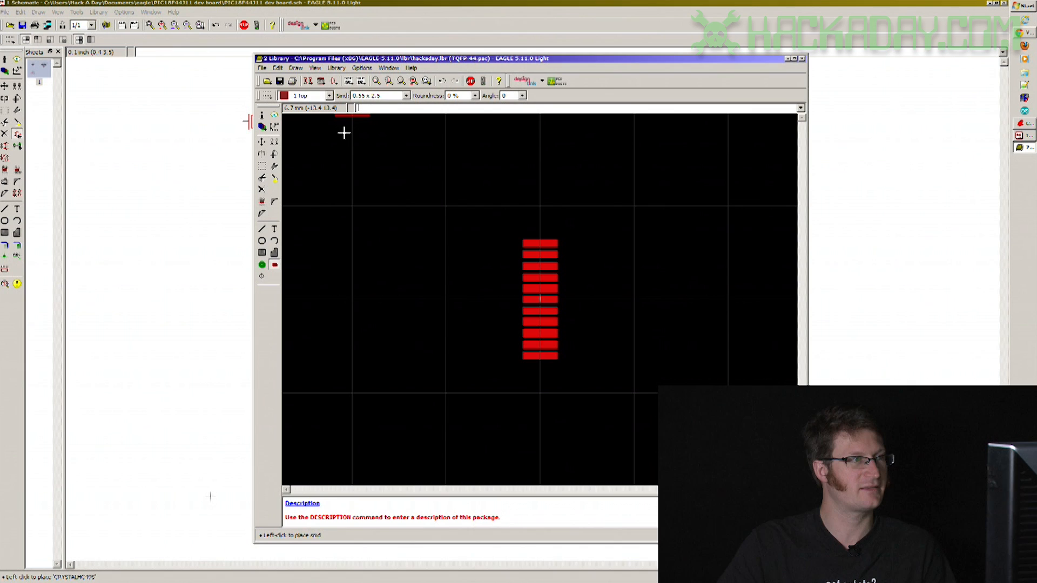
{"action": "type", "text": "group"}
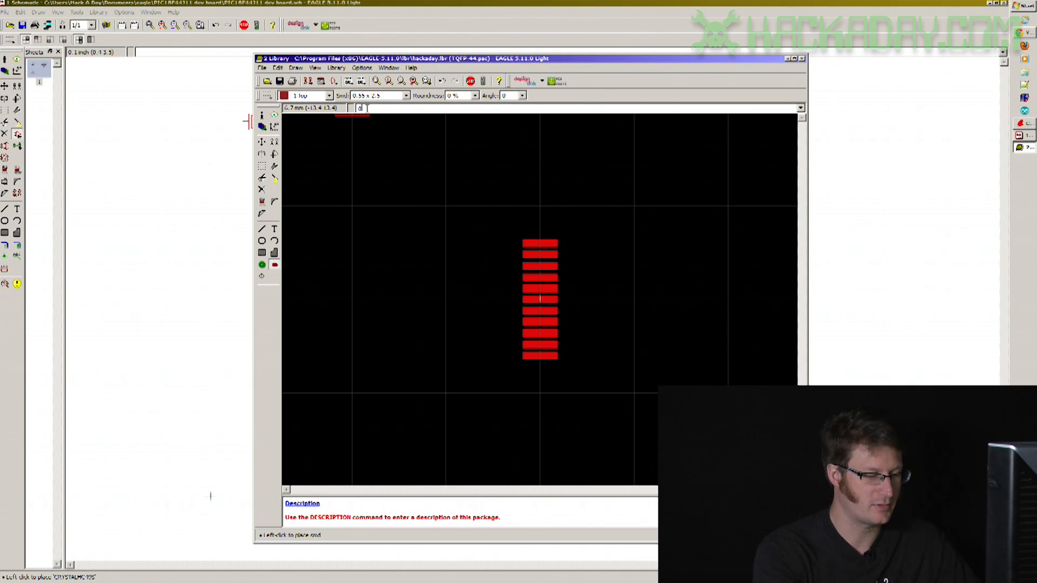
{"action": "key", "text": "BackSpace"}
{"action": "key", "text": "BackSpace"}
{"action": "key", "text": "BackSpace"}
{"action": "key", "text": "BackSpace"}
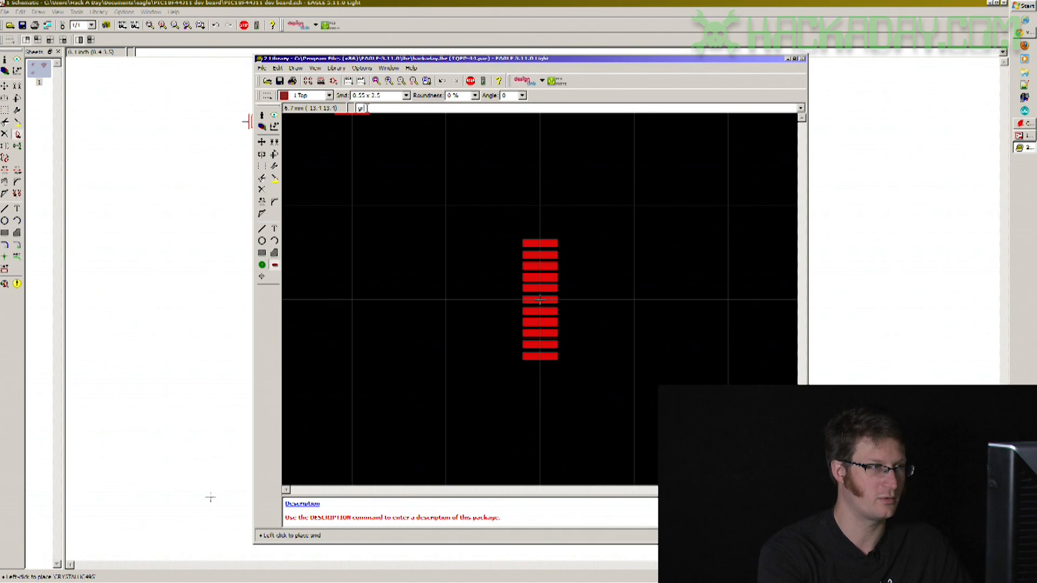
{"action": "type", "text": "ro"}
{"action": "key", "text": "Return"}
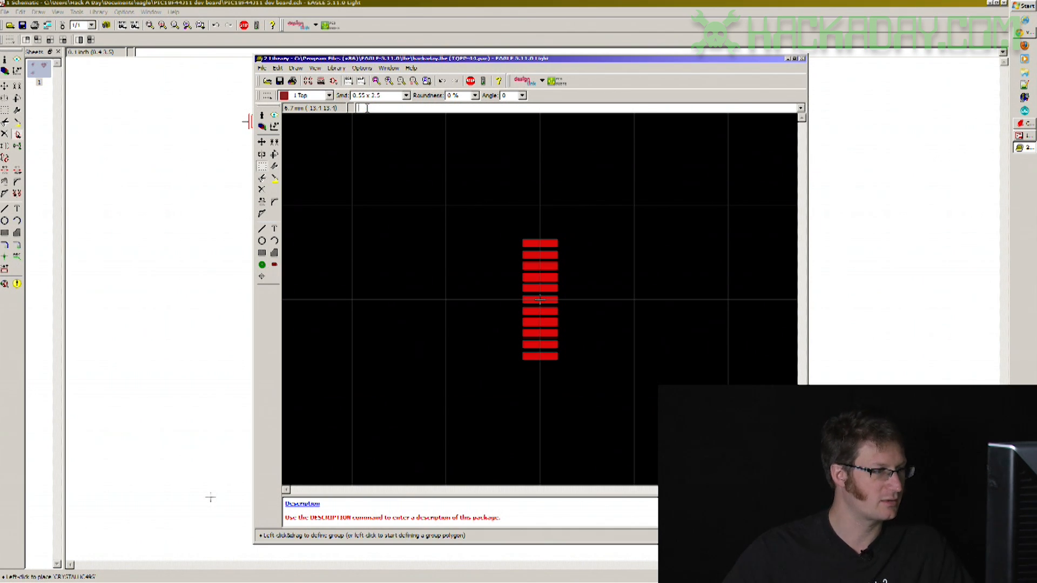
{"action": "left_click_drag", "start_coordinate": [479, 208], "coordinate": [589, 383]}
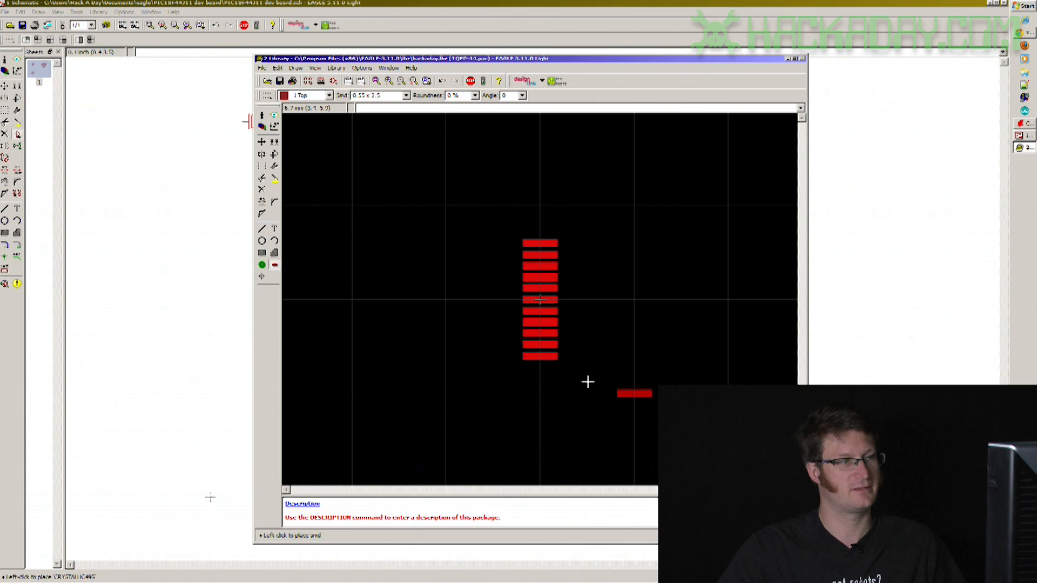
Move the grouped pad column one 6.7 mm grid step to the left of the origin.
{"action": "left_click", "coordinate": [262, 145]}
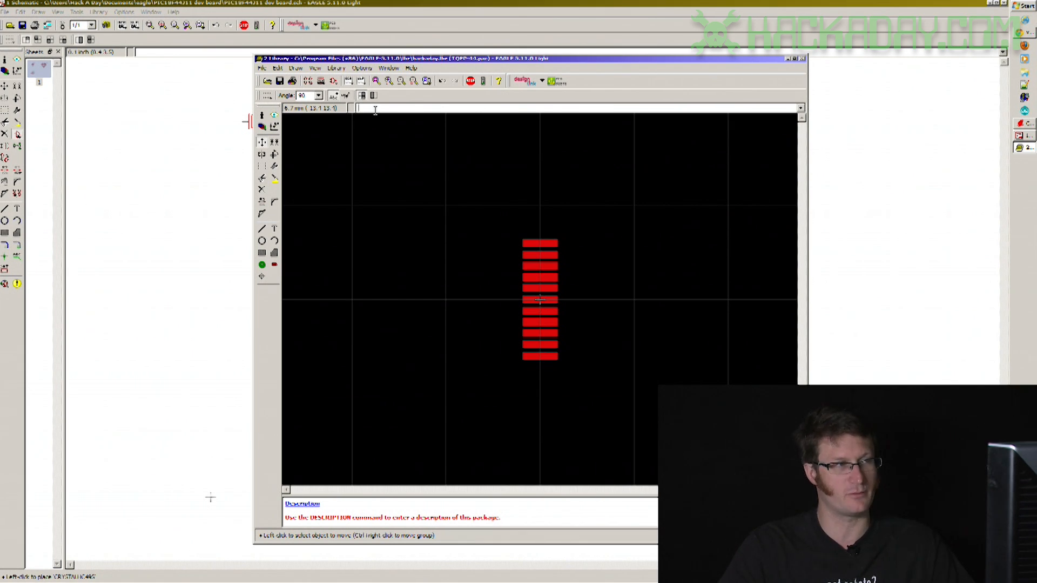
{"action": "right_click", "coordinate": [497, 223], "text": "ctrl"}
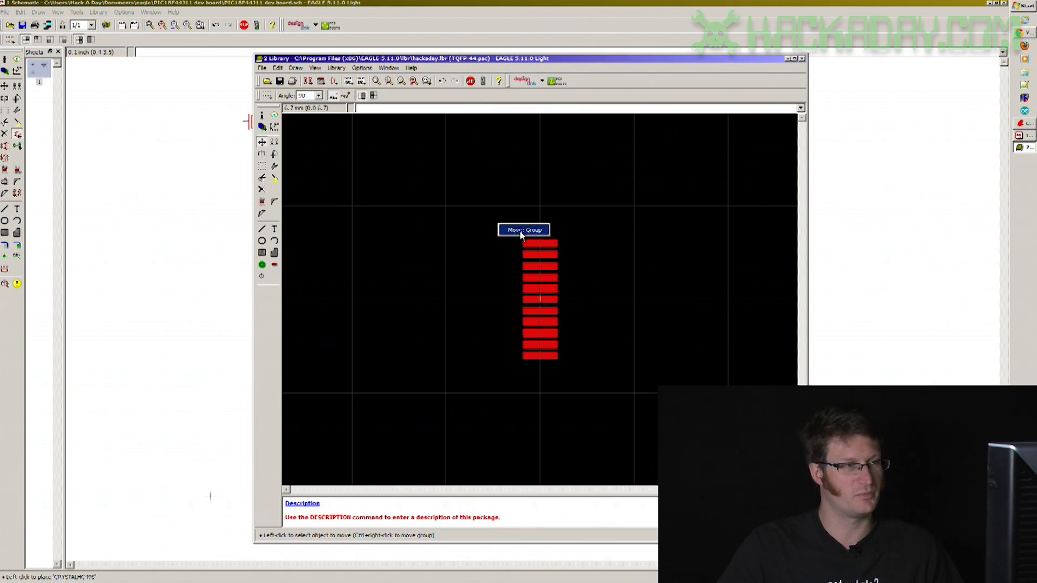
{"action": "left_click", "coordinate": [521, 232]}
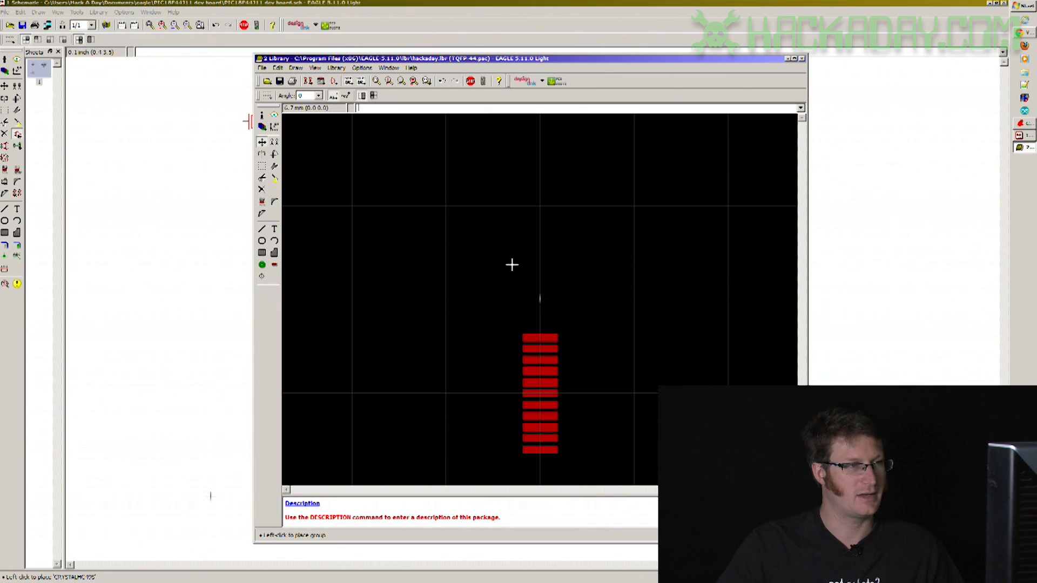
{"action": "left_click", "coordinate": [467, 231]}
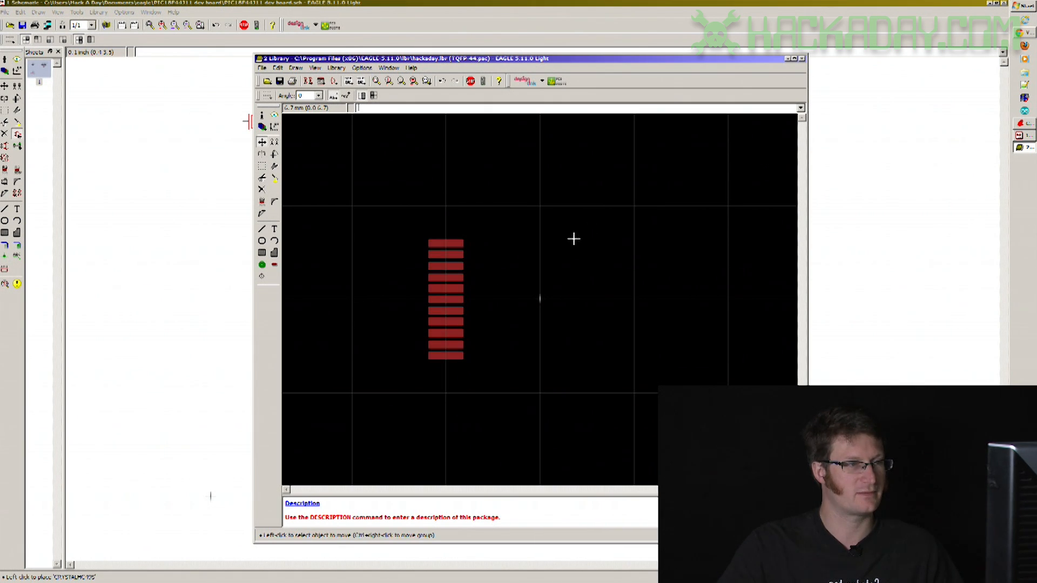
Set the package grid size to 0.8 mm.
{"action": "left_click", "coordinate": [315, 69]}
{"action": "left_click", "coordinate": [326, 83]}
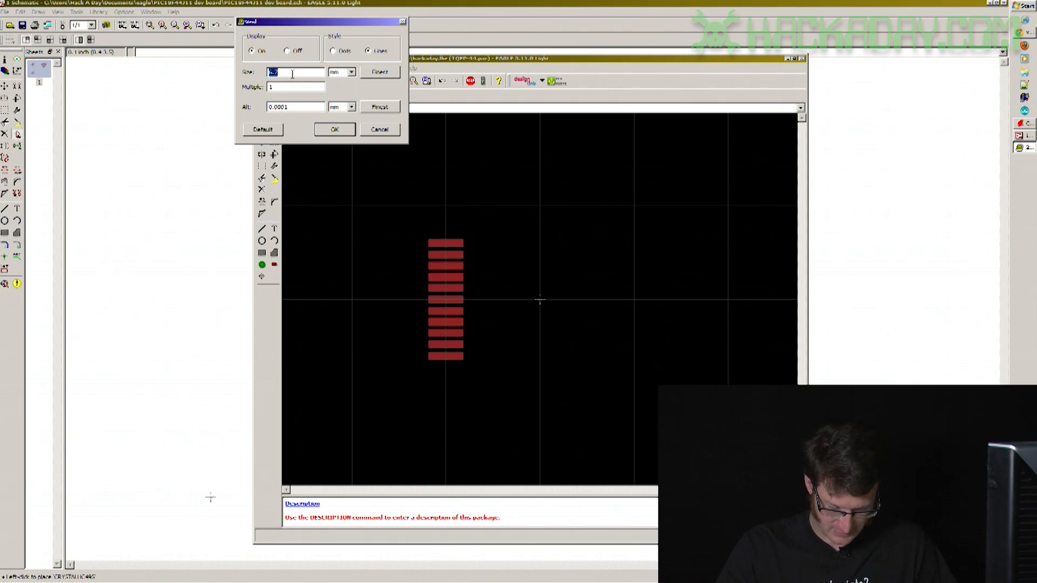
{"action": "type", "text": "1"}
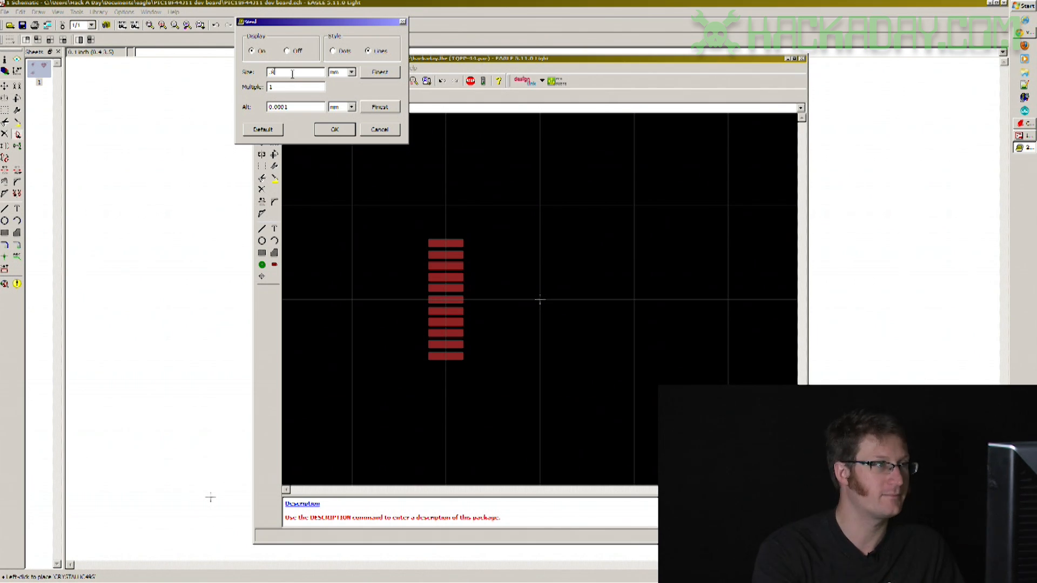
{"action": "type", "text": "8"}
{"action": "key", "text": "Return"}
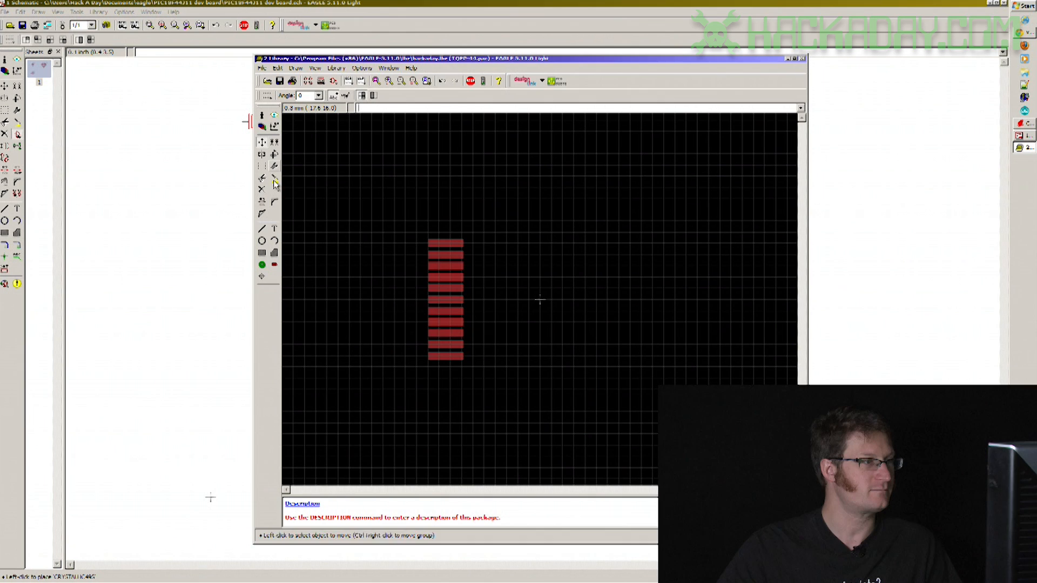
Place a column of eleven horizontal 0.55 x 2.5 SMD pads centred on the origin at 0.8 mm spacing.
{"action": "left_click", "coordinate": [273, 270]}
{"action": "right_click", "coordinate": [535, 244]}
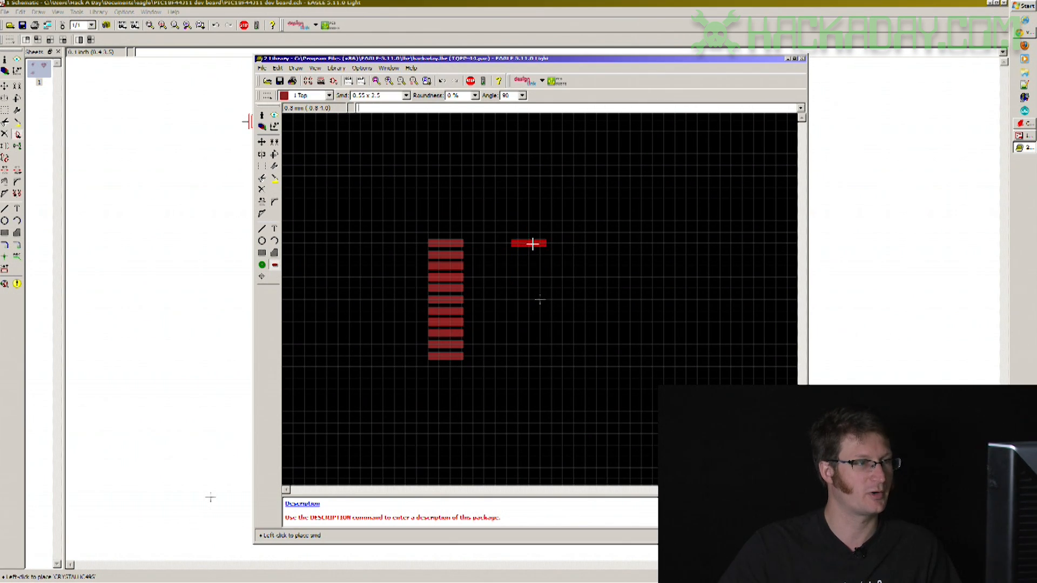
{"action": "right_click", "coordinate": [540, 244]}
{"action": "right_click", "coordinate": [539, 244]}
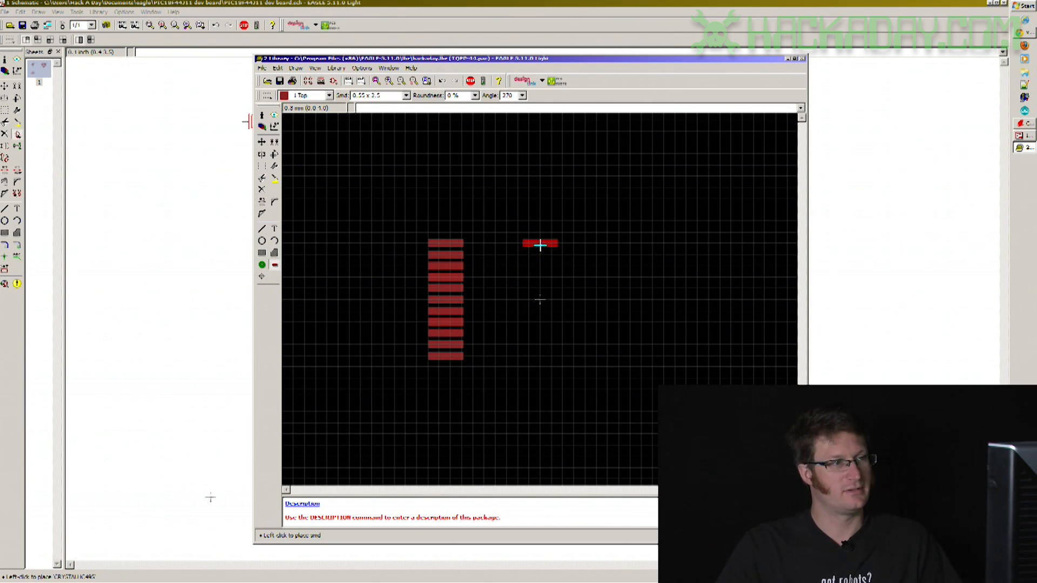
{"action": "right_click", "coordinate": [536, 244]}
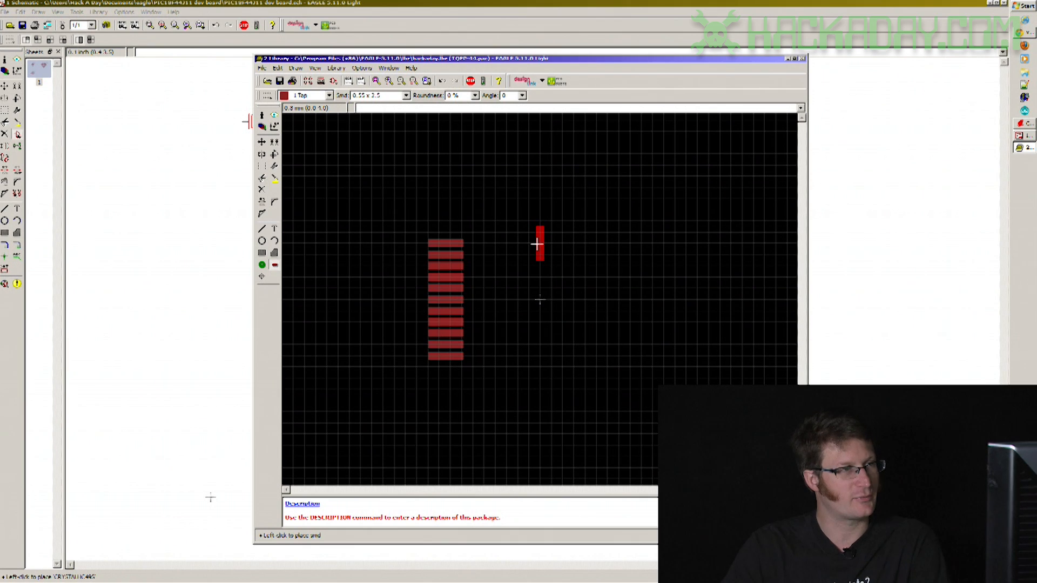
{"action": "right_click", "coordinate": [534, 244]}
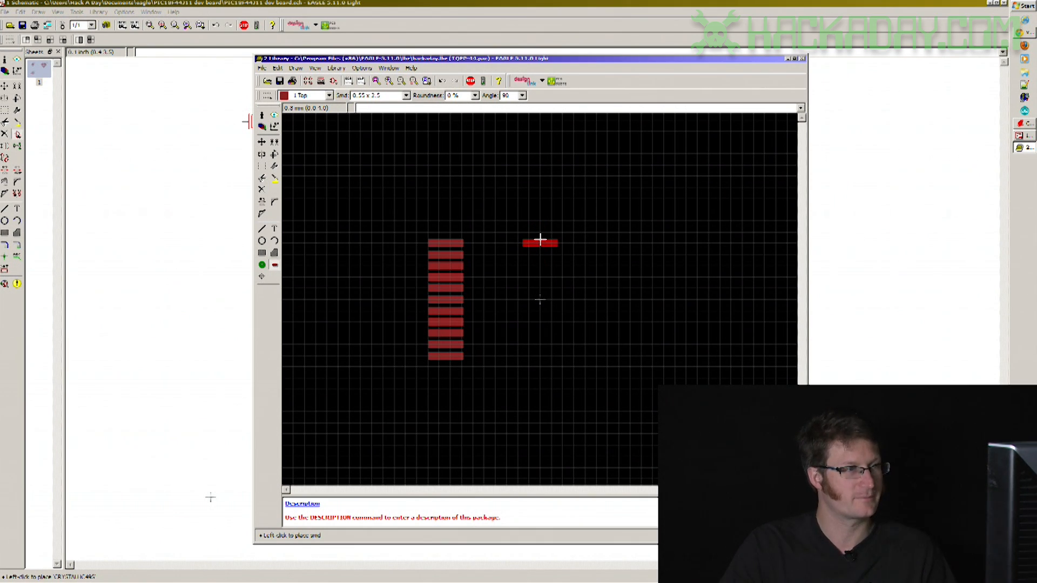
{"action": "left_click", "coordinate": [540, 243]}
{"action": "left_click", "coordinate": [540, 255]}
{"action": "left_click", "coordinate": [540, 266]}
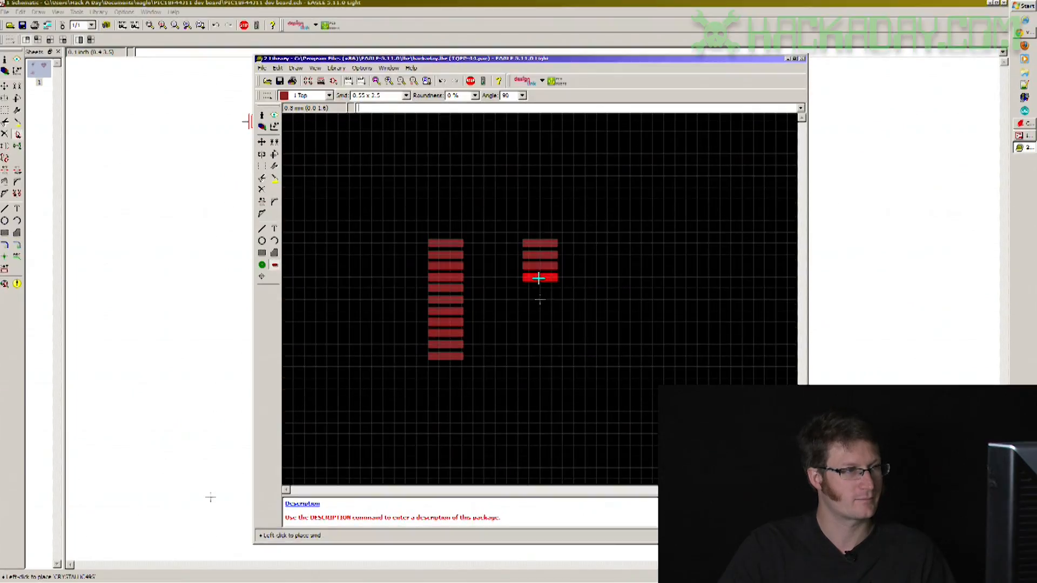
{"action": "left_click", "coordinate": [541, 278]}
{"action": "left_click", "coordinate": [540, 288]}
{"action": "left_click", "coordinate": [541, 300]}
{"action": "left_click", "coordinate": [540, 311]}
{"action": "left_click", "coordinate": [540, 322]}
{"action": "left_click", "coordinate": [540, 333]}
{"action": "left_click", "coordinate": [540, 345]}
{"action": "left_click", "coordinate": [540, 356]}
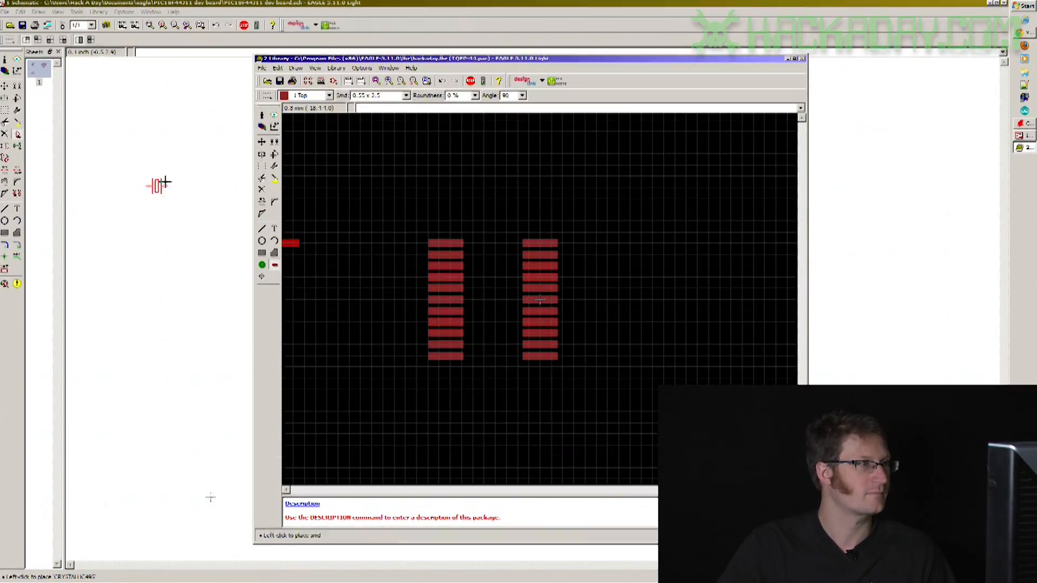
Group the eleven pads of the column at the origin and change the grid size to 6.7 mm.
{"action": "left_click", "coordinate": [261, 165]}
{"action": "left_click_drag", "start_coordinate": [509, 220], "coordinate": [600, 391]}
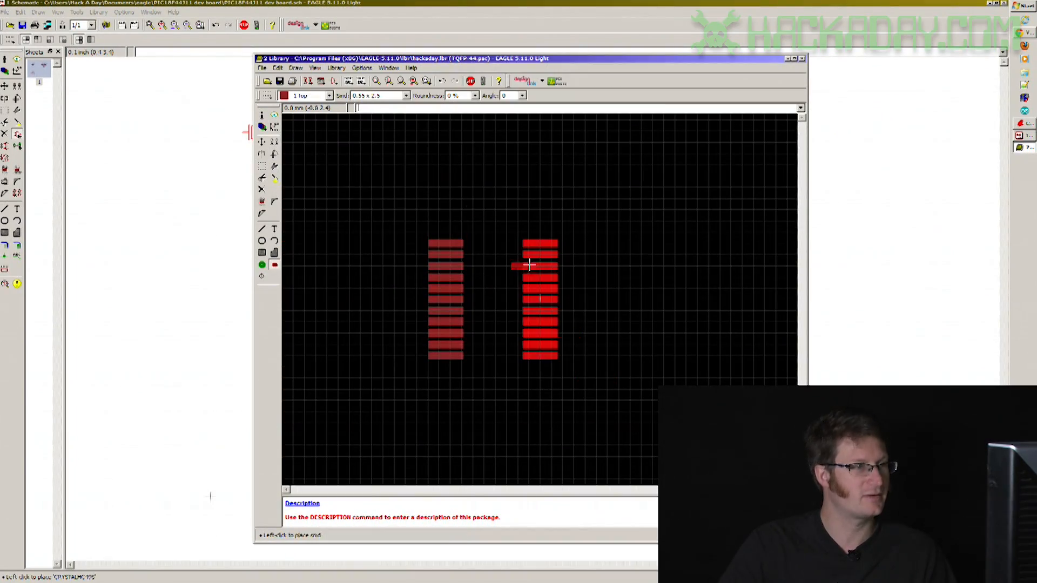
{"action": "left_click", "coordinate": [315, 68]}
{"action": "left_click", "coordinate": [332, 88]}
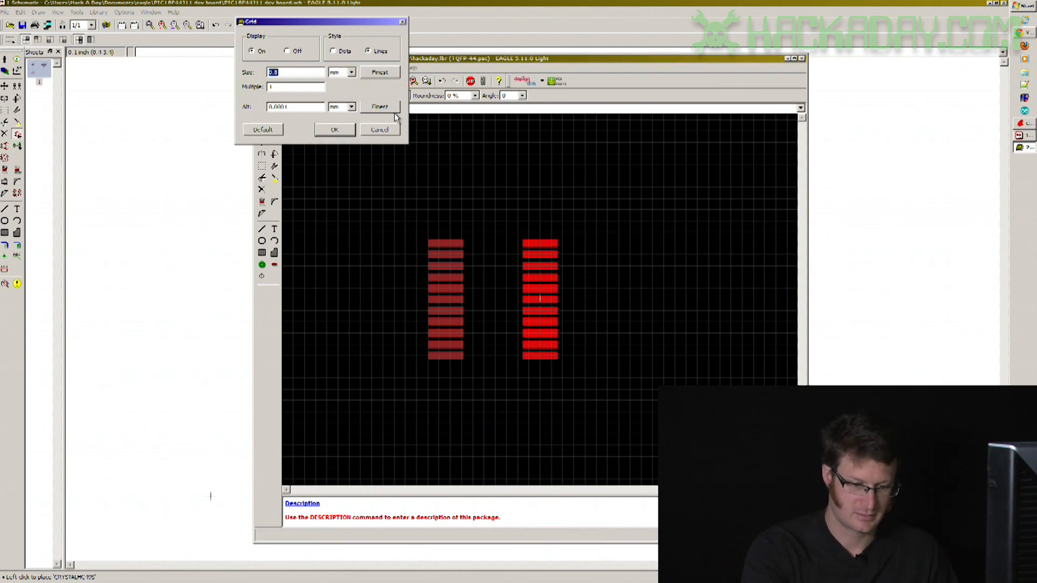
{"action": "type", "text": "63.7"}
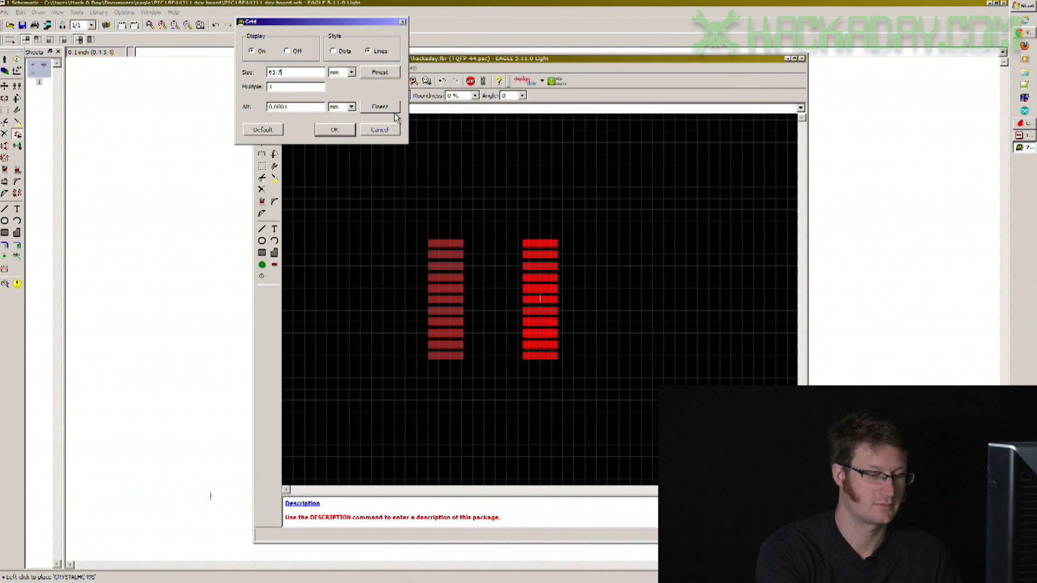
{"action": "key", "text": "BackSpace"}
{"action": "key", "text": "BackSpace"}
{"action": "key", "text": "BackSpace"}
{"action": "type", "text": ".7"}
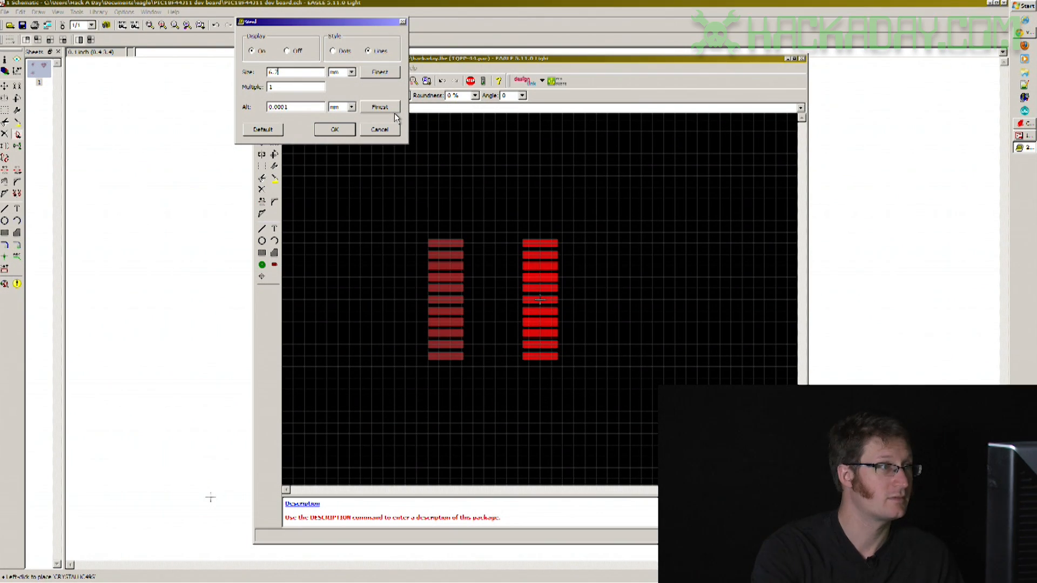
{"action": "key", "text": "Return"}
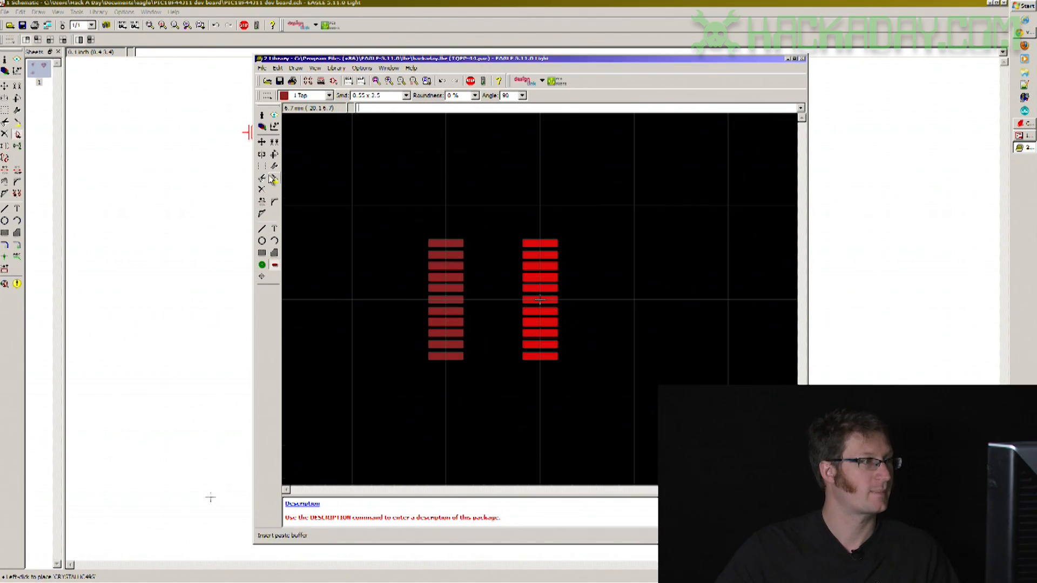
Move the grouped pad column one 6.7 mm grid step to the right of the origin.
{"action": "left_click", "coordinate": [261, 141]}
{"action": "right_click", "coordinate": [534, 313]}
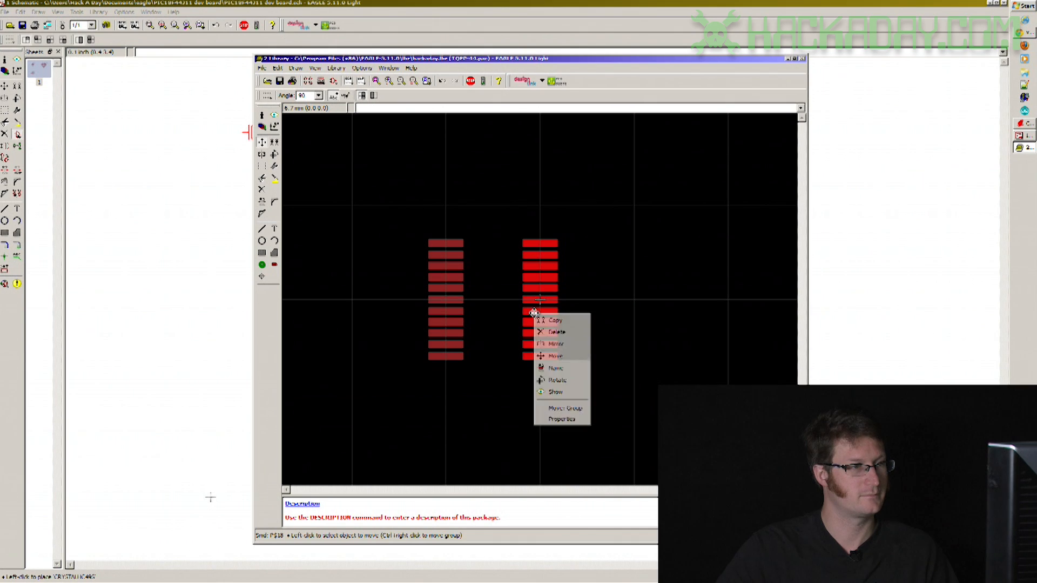
{"action": "left_click", "coordinate": [565, 408]}
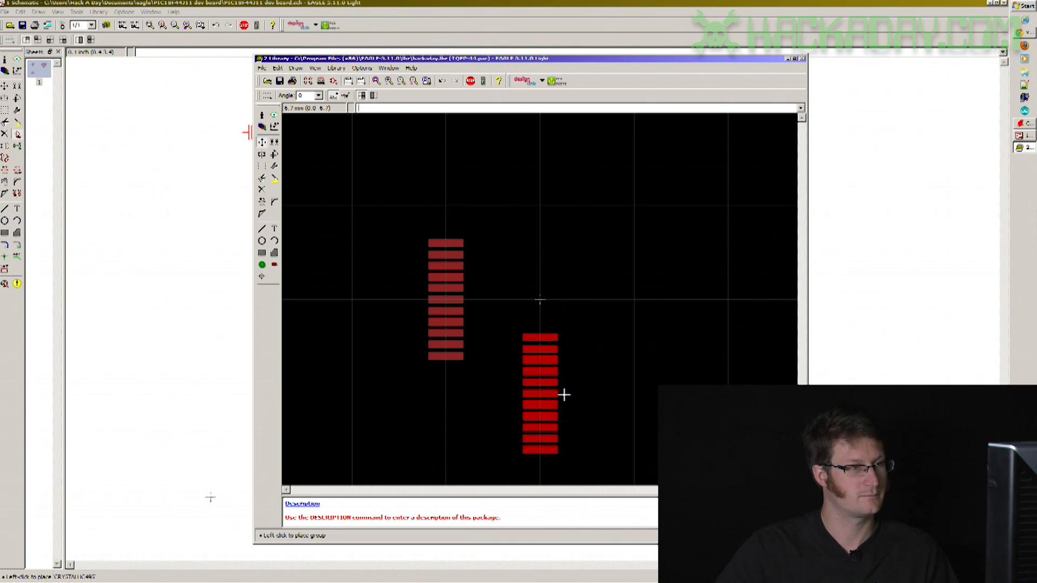
{"action": "left_click", "coordinate": [631, 313]}
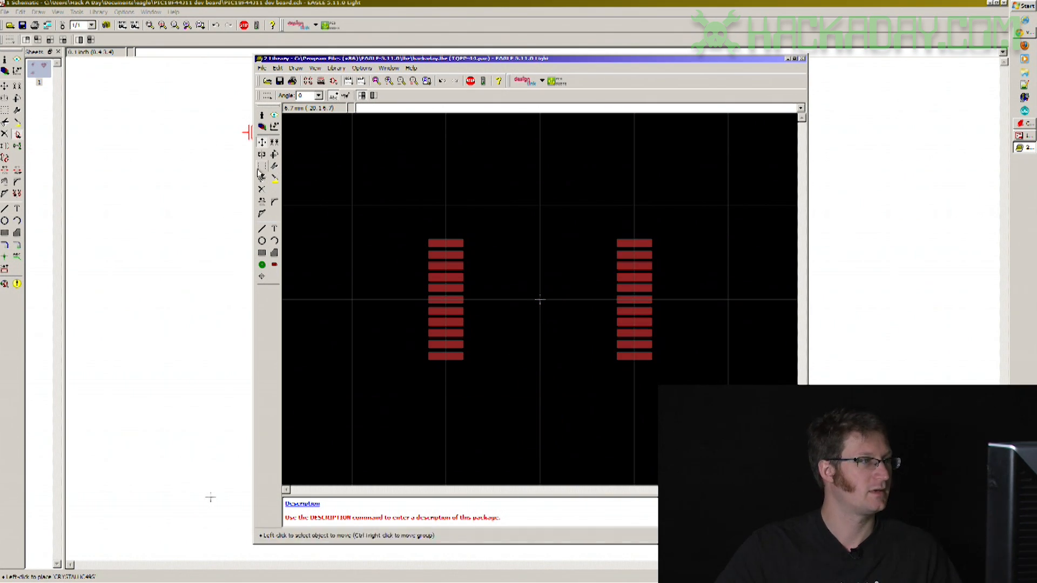
Set the grid size to 0.8 mm and the alternate grid to 6.7 mm for placing further SMD pads.
{"action": "left_click", "coordinate": [275, 265]}
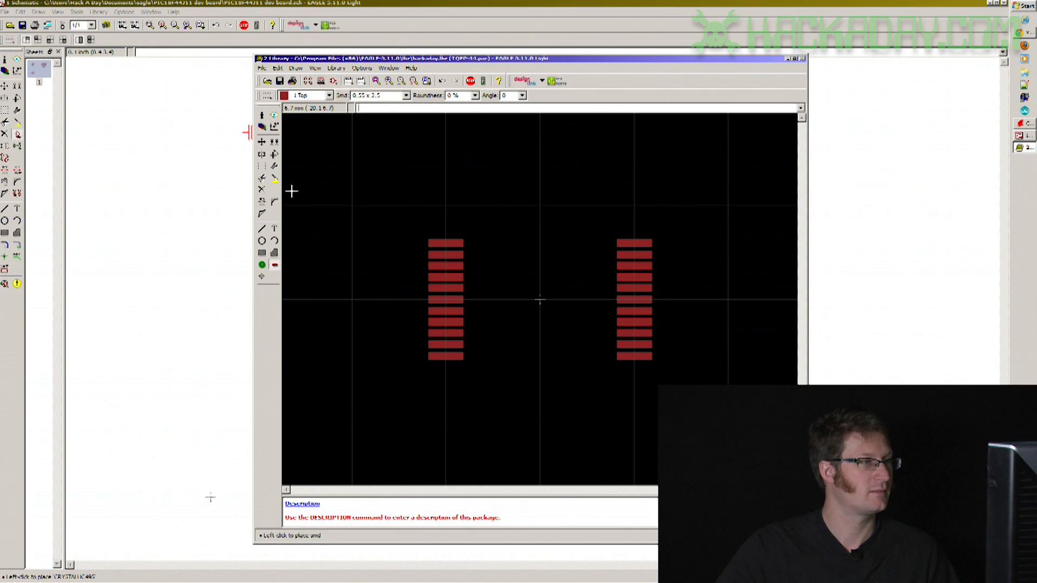
{"action": "left_click", "coordinate": [316, 68]}
{"action": "left_click", "coordinate": [330, 78]}
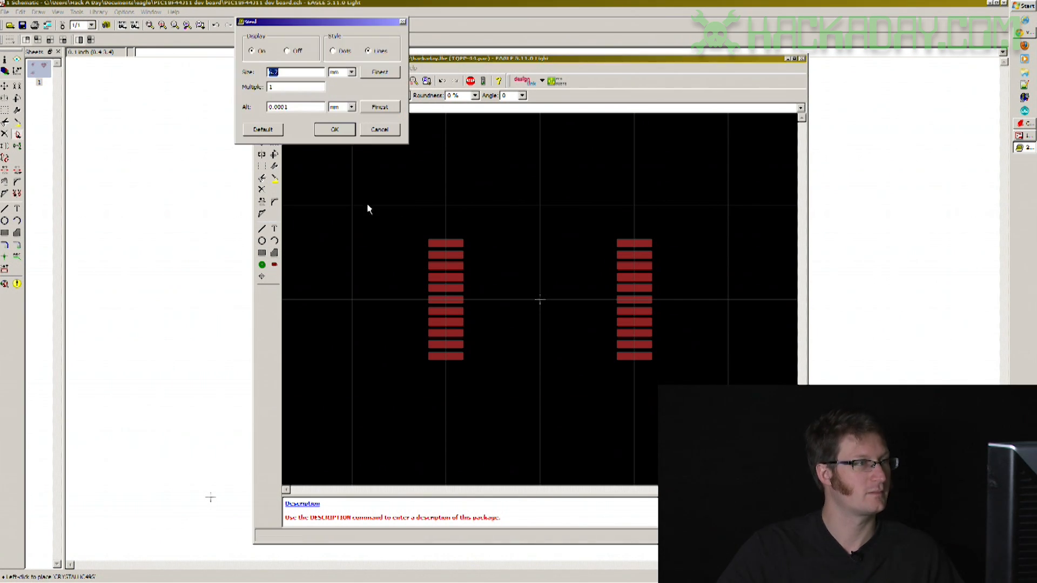
{"action": "double_click", "coordinate": [298, 108]}
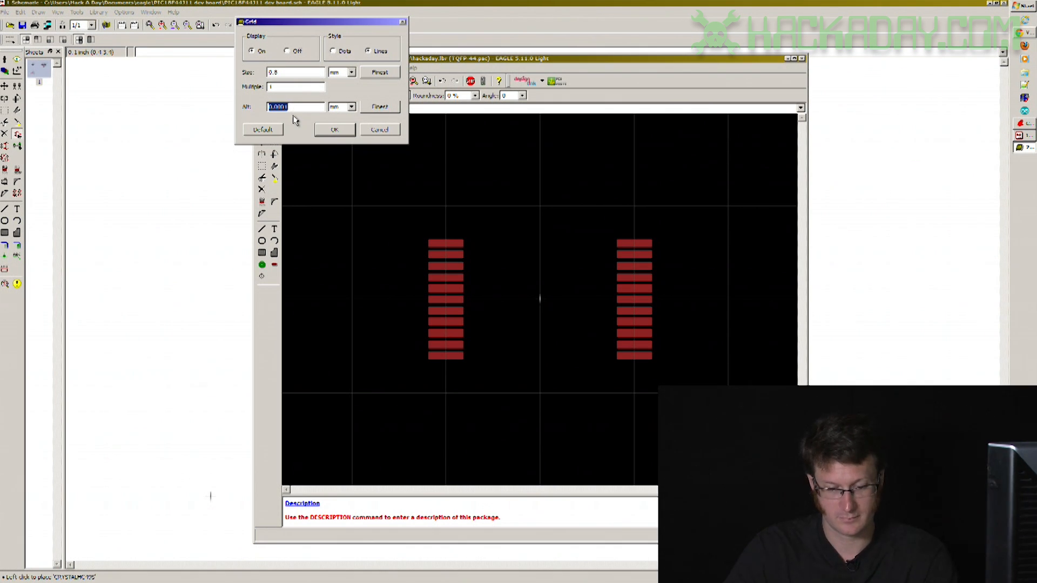
{"action": "left_click", "coordinate": [335, 130]}
Rotate the SMD pad to vertical and place a row of eleven pads centred on the origin at 0.8 mm spacing.
{"action": "right_click", "coordinate": [535, 298]}
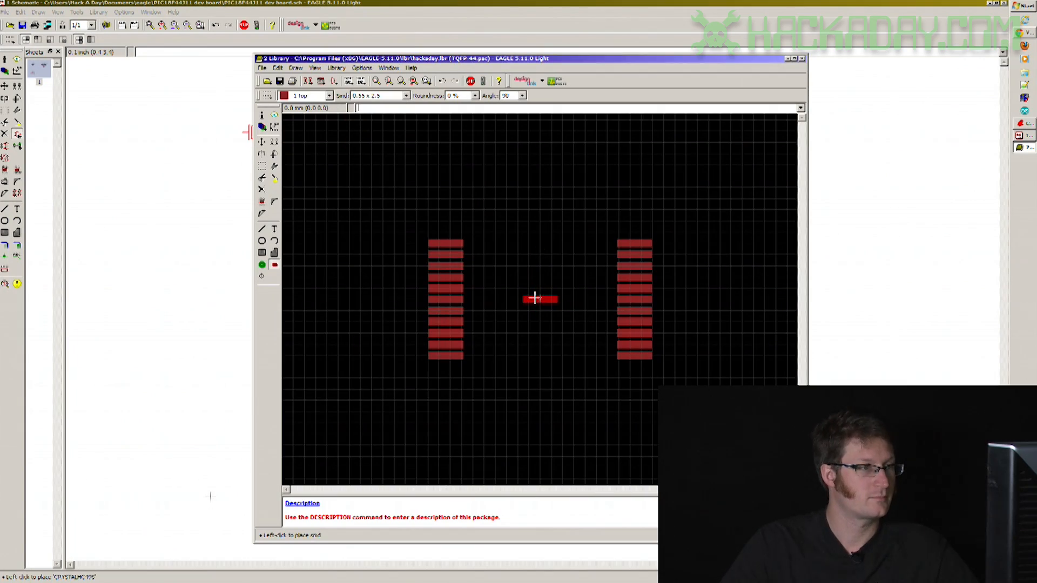
{"action": "right_click", "coordinate": [534, 295]}
{"action": "left_click", "coordinate": [537, 297]}
{"action": "left_click", "coordinate": [529, 298]}
{"action": "left_click", "coordinate": [517, 298]}
{"action": "left_click", "coordinate": [506, 298]}
{"action": "left_click", "coordinate": [495, 298]}
{"action": "left_click", "coordinate": [483, 299]}
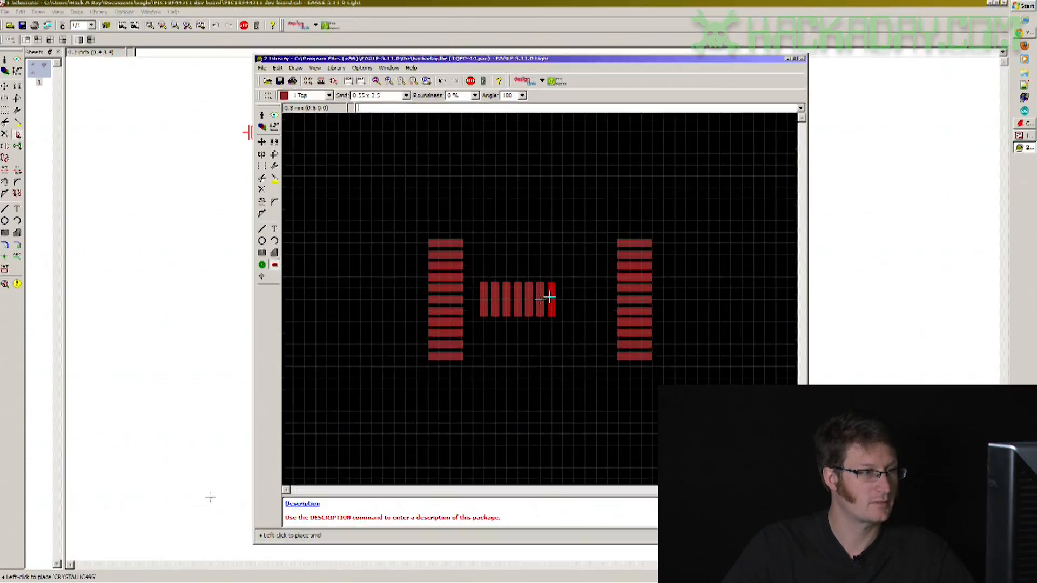
{"action": "left_click", "coordinate": [551, 298]}
{"action": "left_click", "coordinate": [562, 298]}
{"action": "left_click", "coordinate": [574, 298]}
Group the horizontal row of eleven pads and move it 6.7 mm above the origin using the alternate grid.
{"action": "left_click", "coordinate": [262, 167]}
{"action": "left_click_drag", "start_coordinate": [471, 267], "coordinate": [607, 332]}
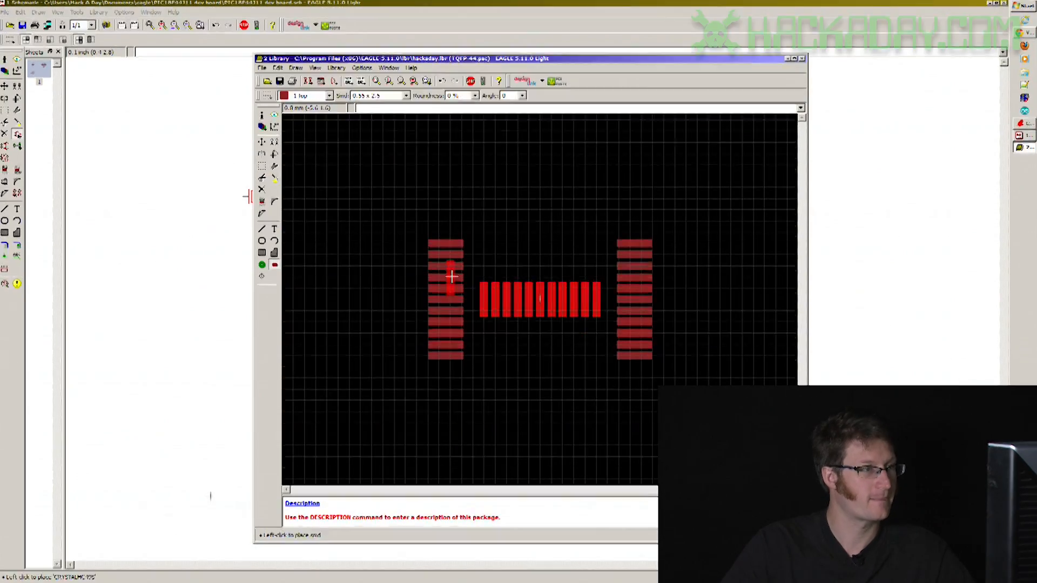
{"action": "left_click", "coordinate": [262, 142]}
{"action": "right_click", "coordinate": [528, 262]}
{"action": "left_click", "coordinate": [561, 357]}
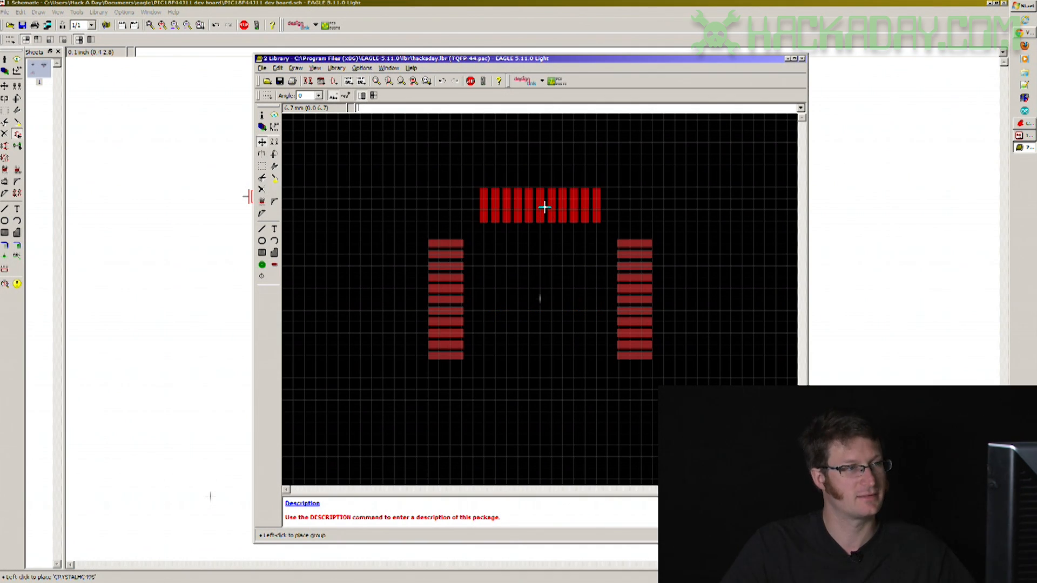
{"action": "left_click", "coordinate": [544, 207]}
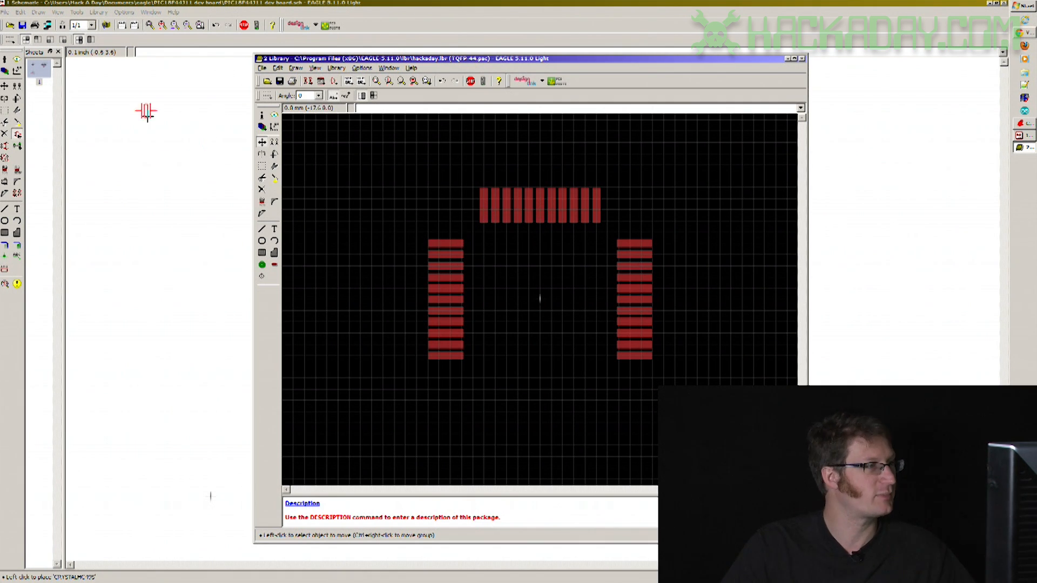
Place a second row of eleven vertical 0.55 x 2.5 SMD pads through the origin at 0.8 mm spacing.
{"action": "left_click", "coordinate": [275, 265]}
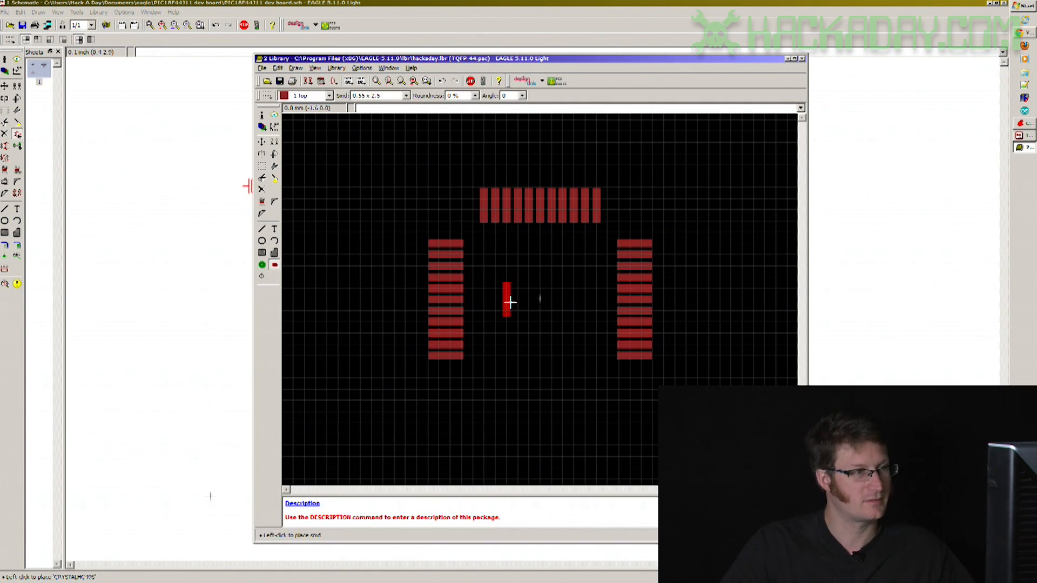
{"action": "left_click", "coordinate": [483, 300]}
{"action": "left_click", "coordinate": [494, 300]}
{"action": "left_click", "coordinate": [506, 300]}
{"action": "left_click", "coordinate": [517, 300]}
{"action": "left_click", "coordinate": [528, 300]}
{"action": "left_click", "coordinate": [540, 299]}
{"action": "left_click", "coordinate": [551, 299]}
{"action": "left_click", "coordinate": [563, 299]}
{"action": "left_click", "coordinate": [574, 299]}
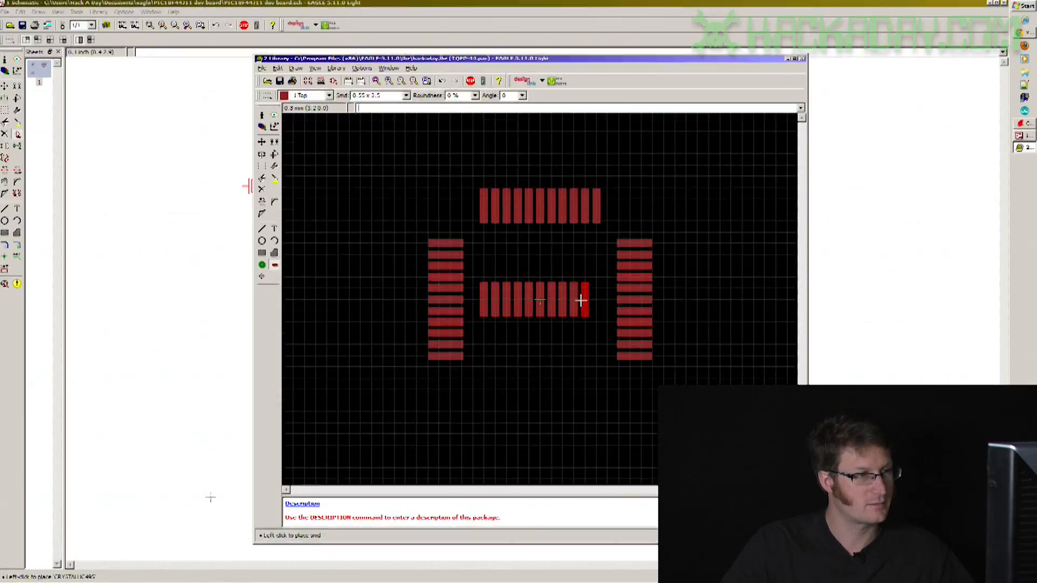
{"action": "left_click", "coordinate": [585, 300]}
{"action": "left_click", "coordinate": [597, 300]}
Group the second pad row and move it 6.7 mm below the origin using the alternate grid.
{"action": "left_click", "coordinate": [262, 166]}
{"action": "left_click_drag", "start_coordinate": [473, 269], "coordinate": [607, 329]}
{"action": "left_click", "coordinate": [262, 142]}
{"action": "right_click", "coordinate": [494, 242]}
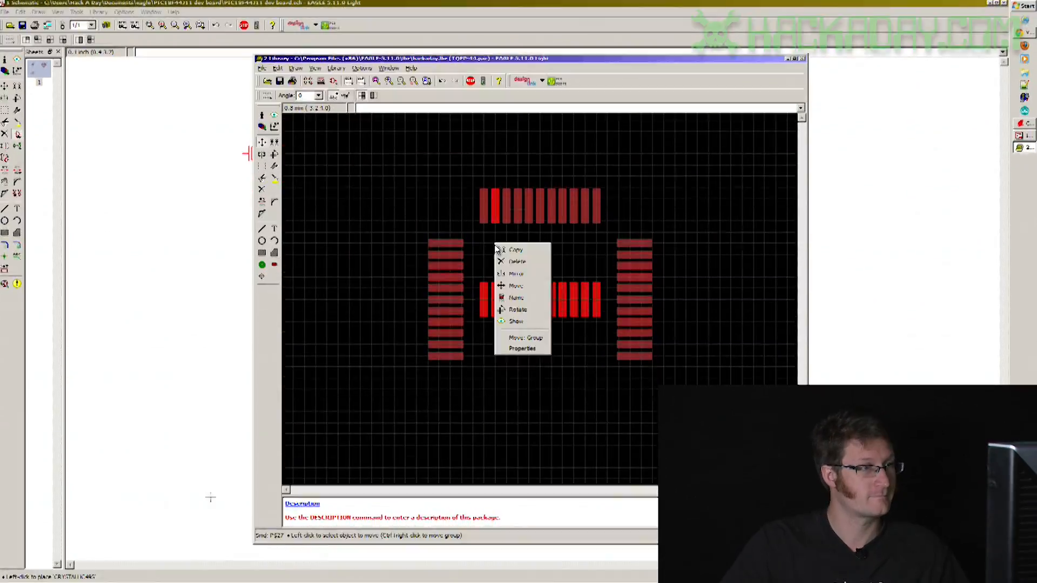
{"action": "left_click", "coordinate": [517, 338]}
{"action": "left_click", "coordinate": [495, 337]}
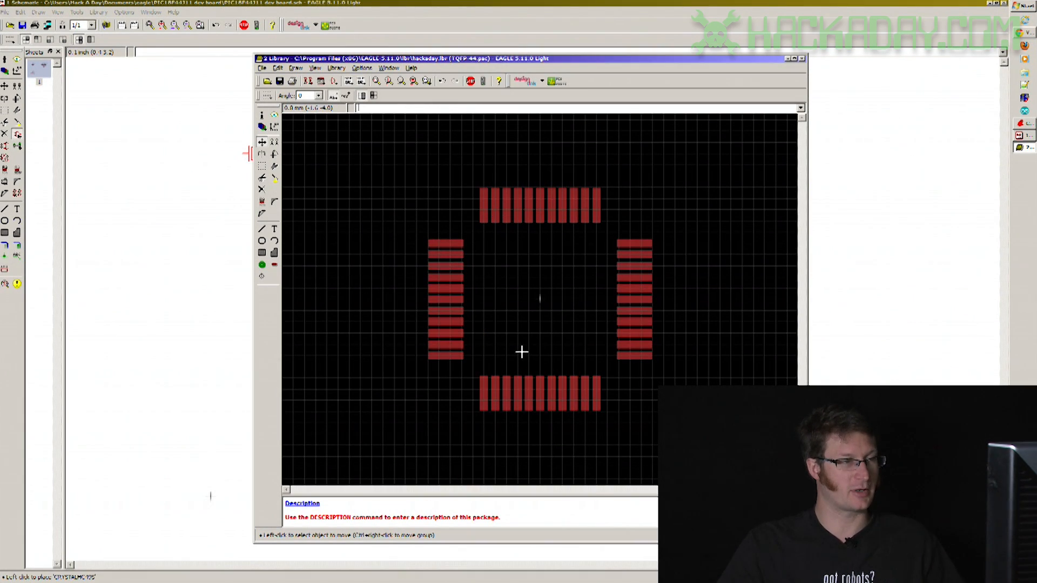
Start the Wire command and set the grid size to 0.5 mm for drawing the package outline.
{"action": "left_click", "coordinate": [263, 230]}
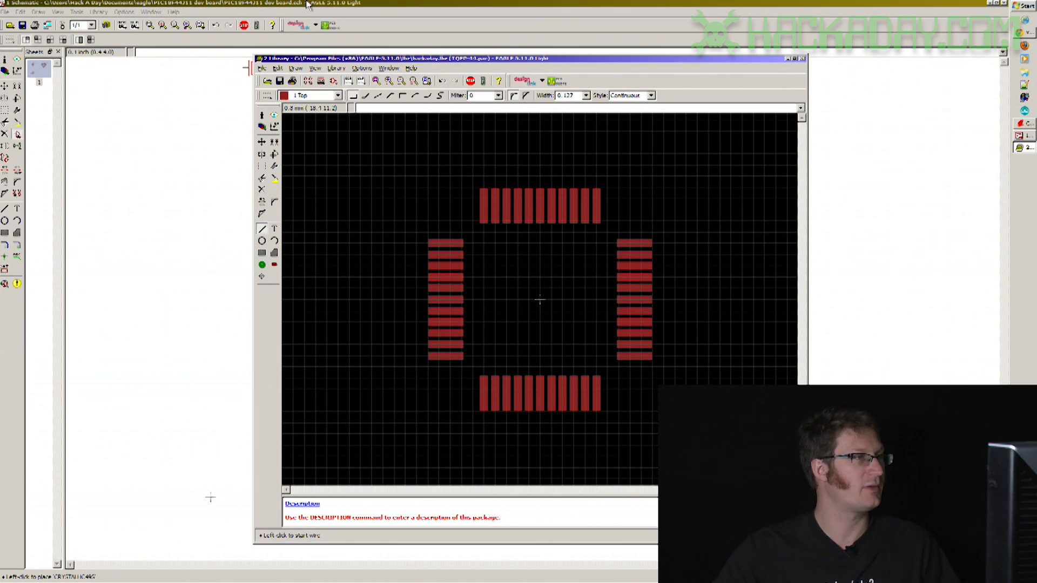
{"action": "left_click", "coordinate": [314, 68]}
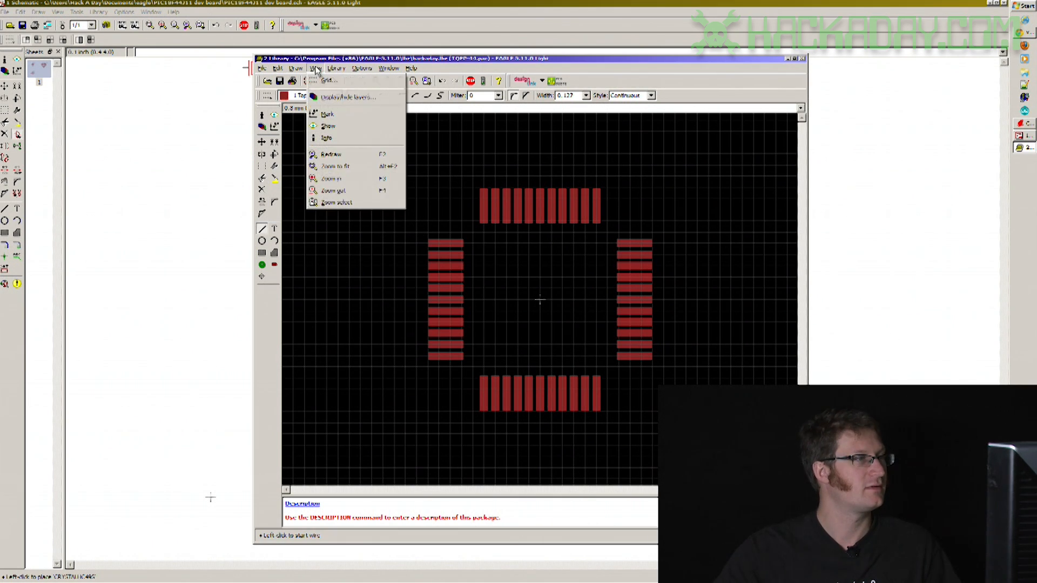
{"action": "left_click", "coordinate": [324, 93]}
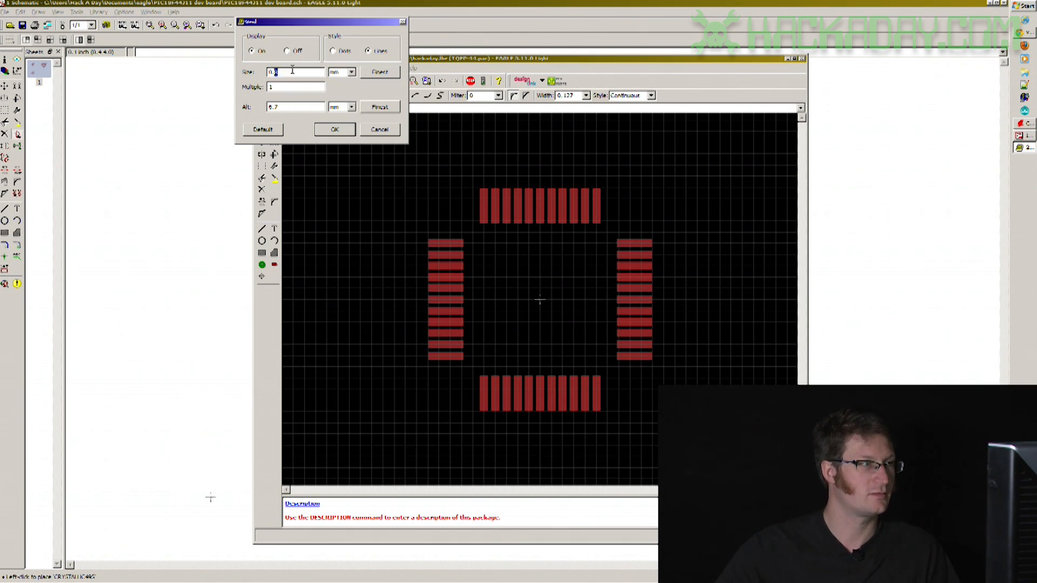
{"action": "type", "text": "1"}
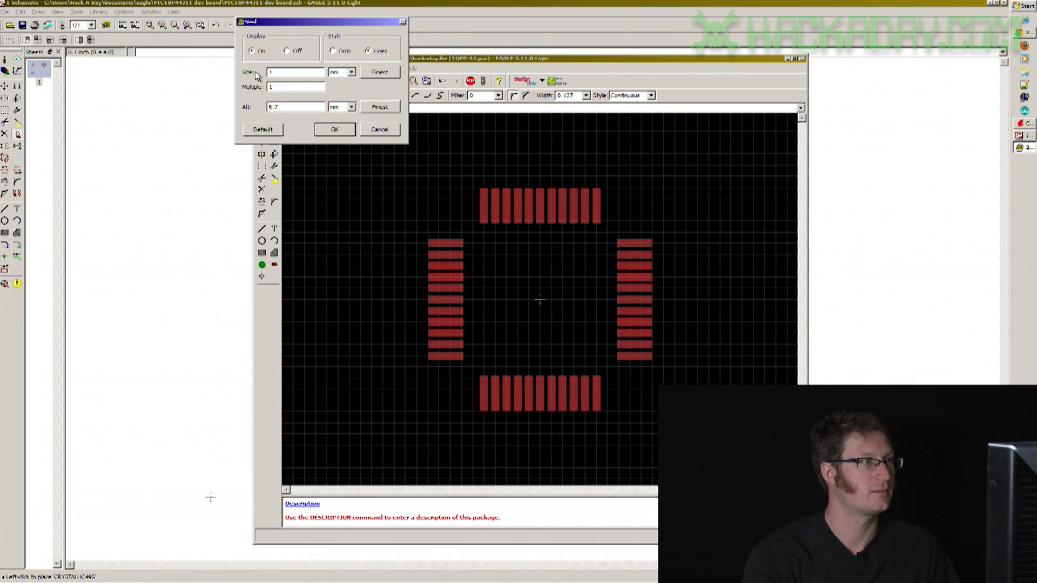
{"action": "key", "text": "BackSpace"}
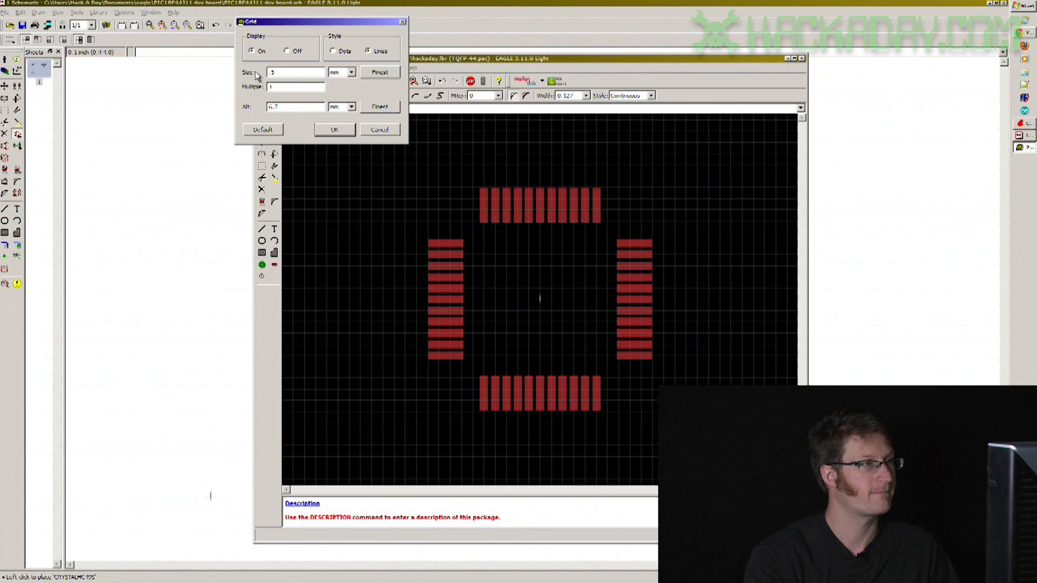
{"action": "key", "text": "Return"}
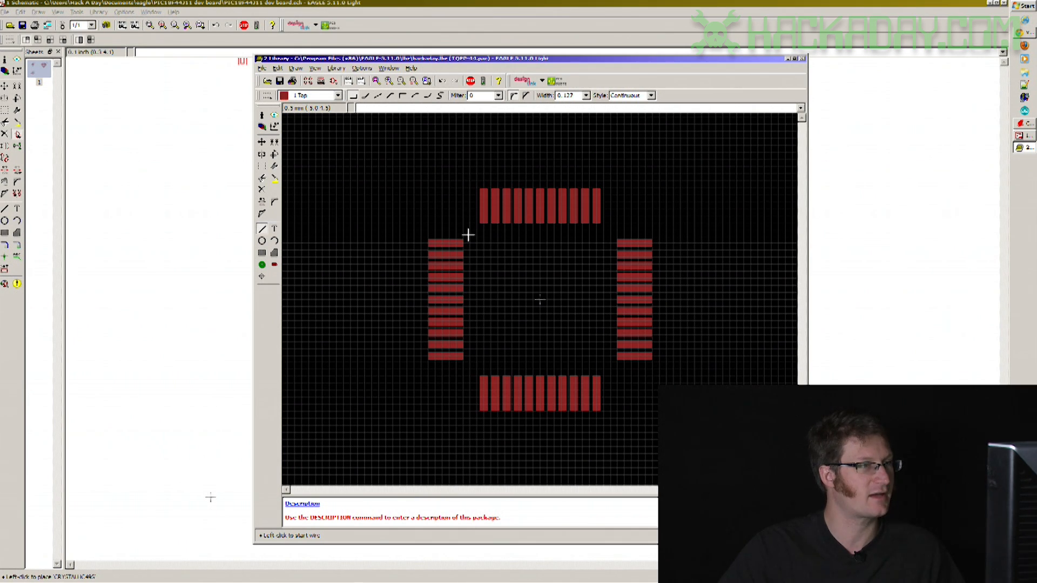
Set the Wire command's drawing layer to 21 tPlace for the package outline.
{"action": "left_click", "coordinate": [469, 233]}
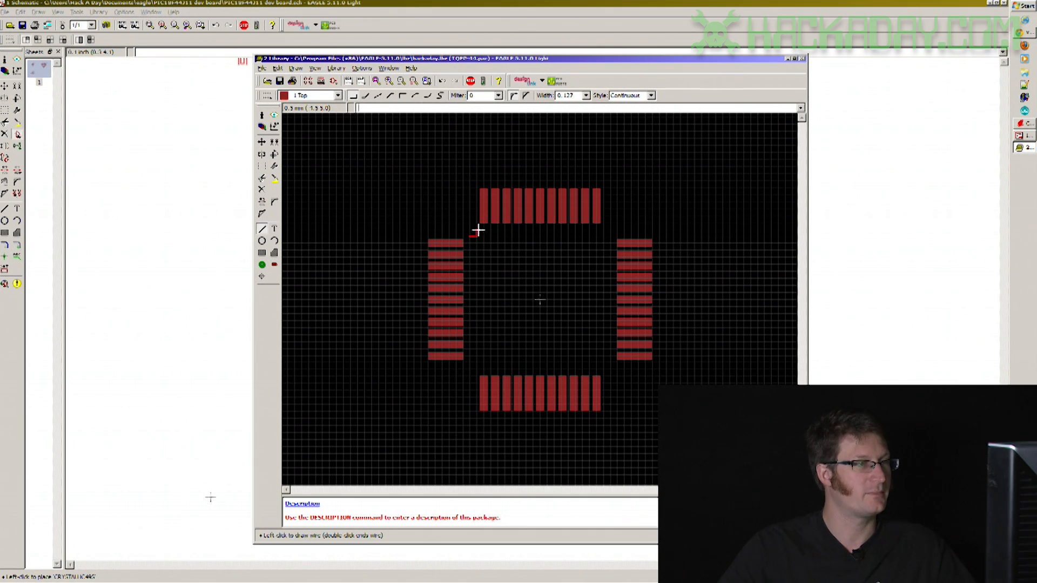
{"action": "key", "text": "Escape"}
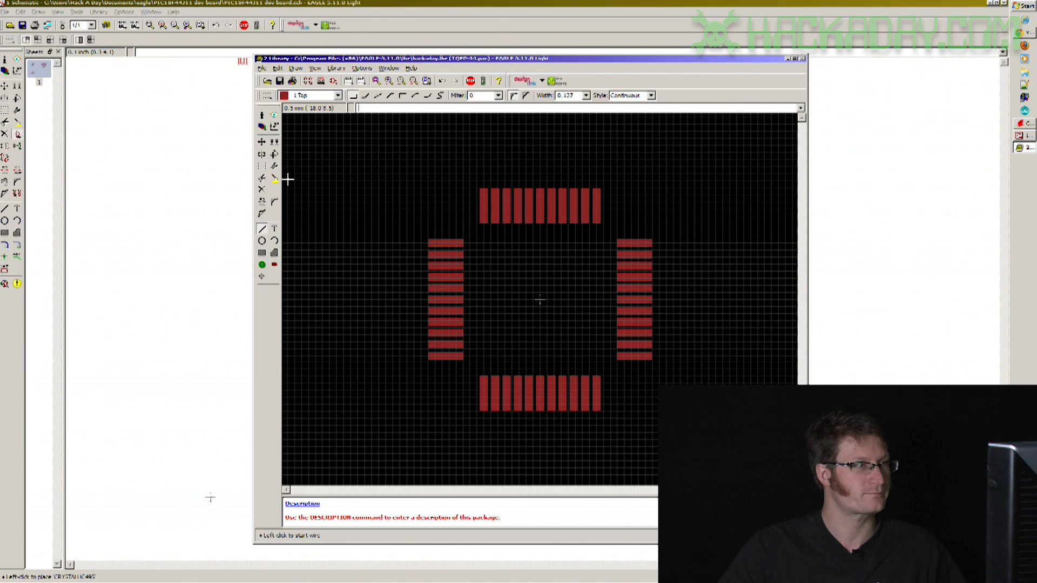
{"action": "left_click", "coordinate": [263, 231]}
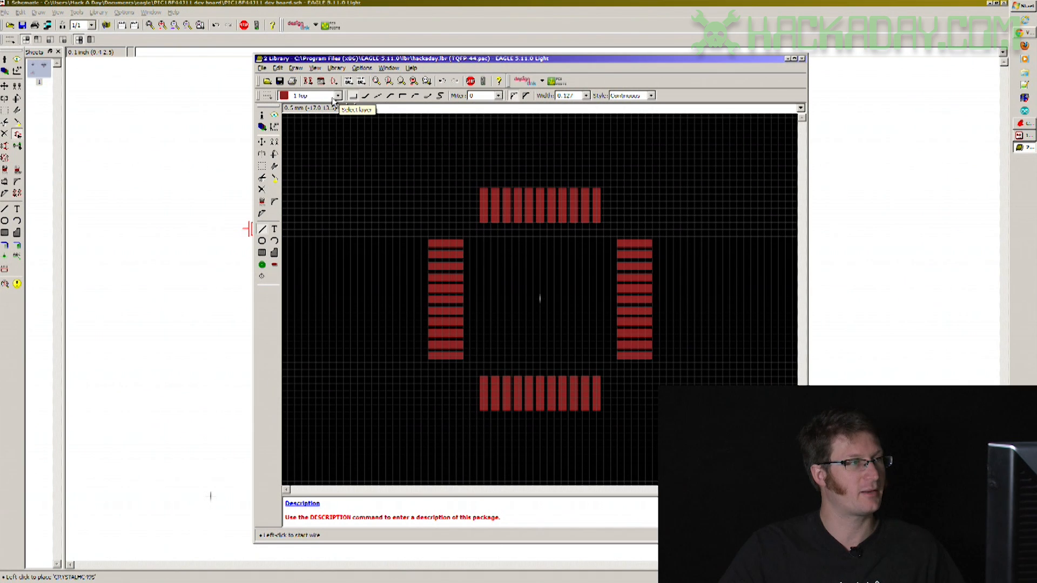
{"action": "left_click", "coordinate": [338, 96]}
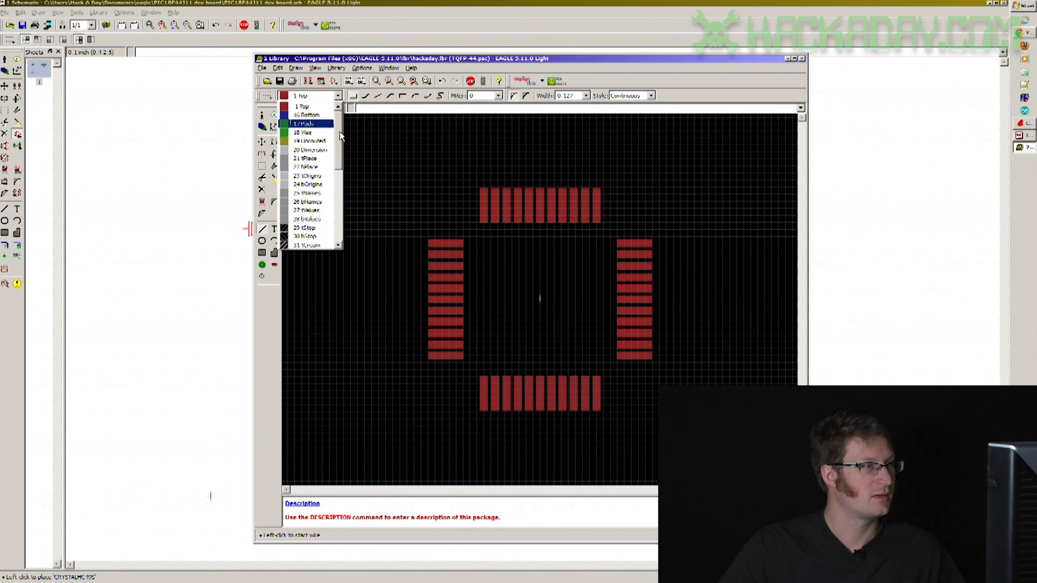
{"action": "scroll", "coordinate": [340, 138], "scroll_direction": "down", "scroll_amount": 2}
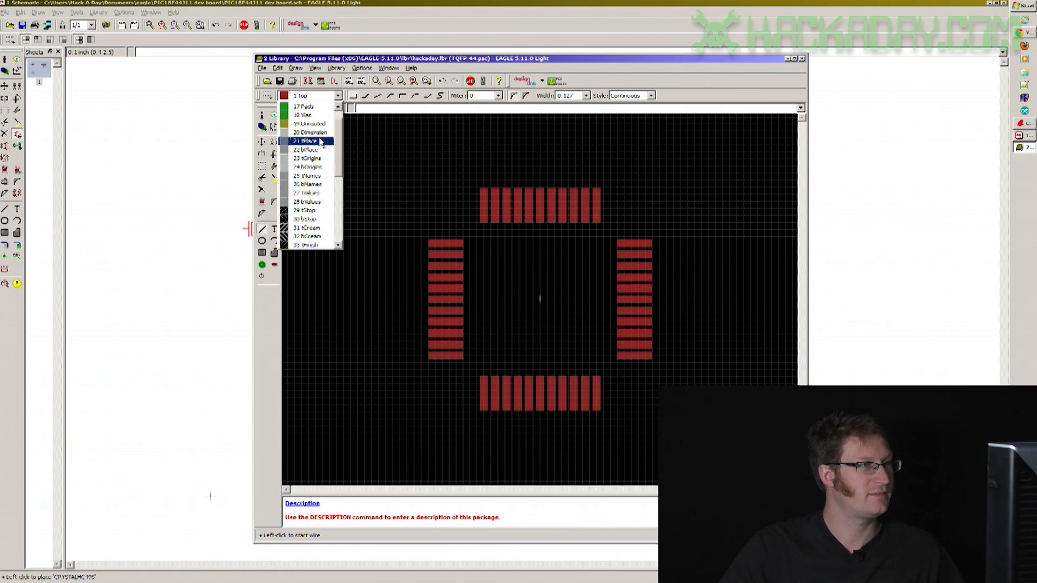
{"action": "left_click", "coordinate": [285, 98]}
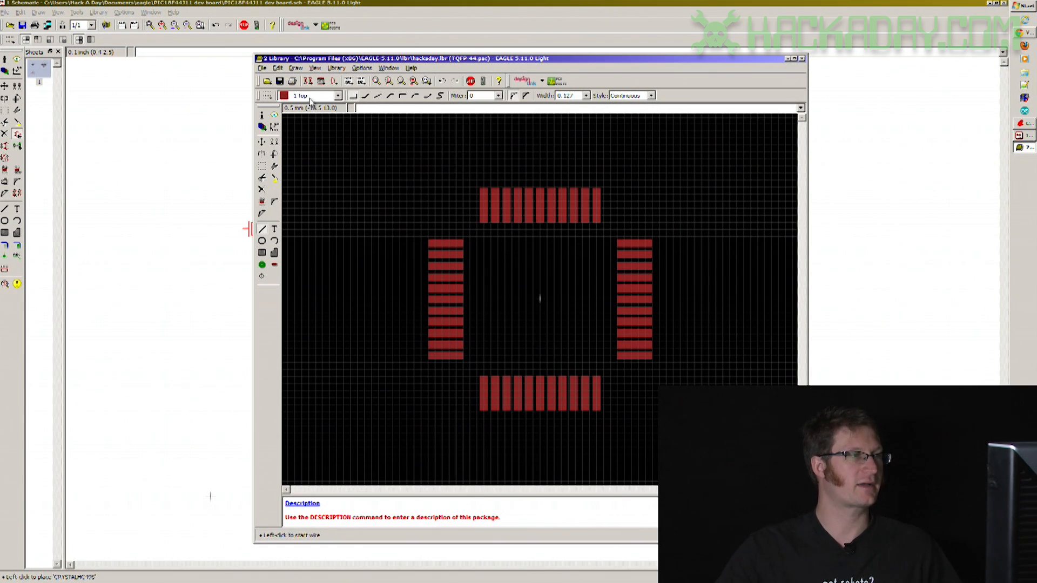
{"action": "left_click", "coordinate": [338, 98]}
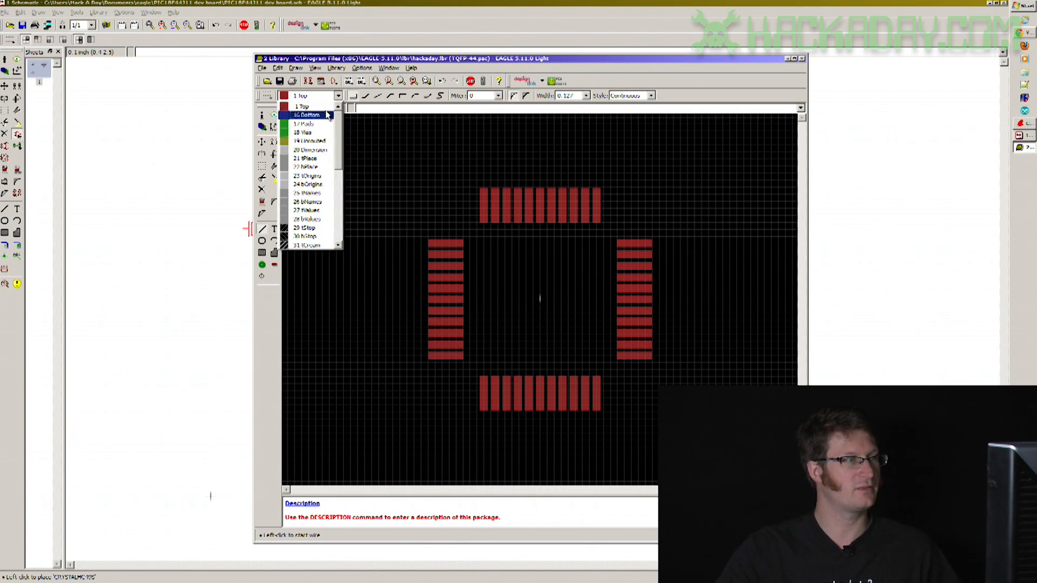
{"action": "left_click", "coordinate": [312, 159]}
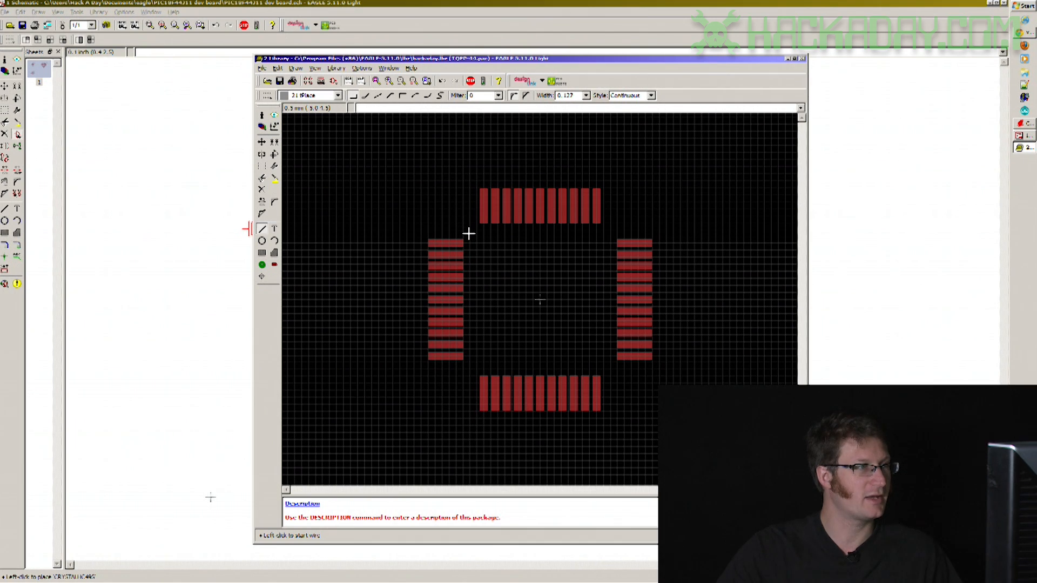
{"action": "left_click", "coordinate": [468, 233]}
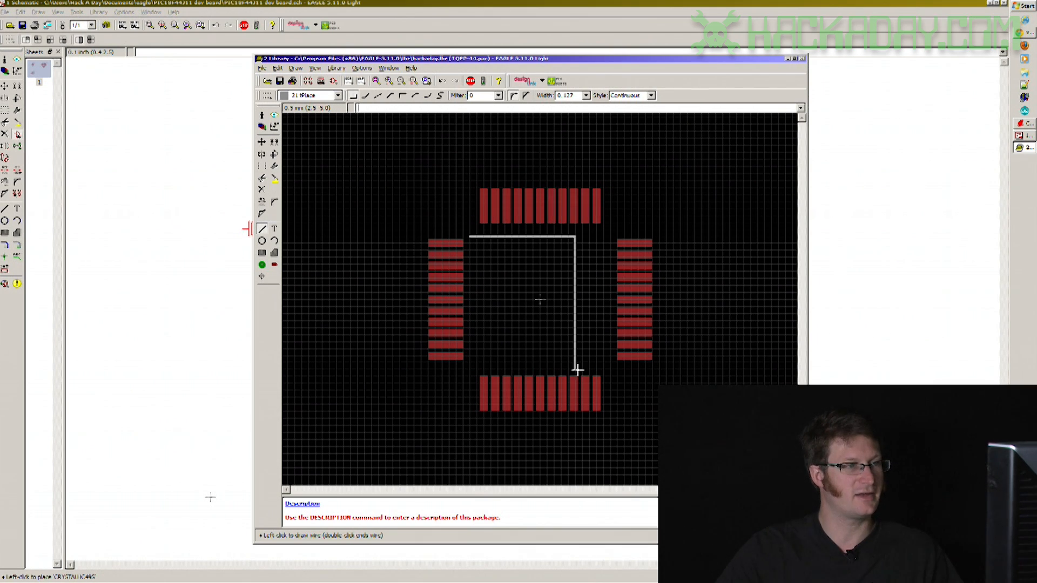
{"action": "right_click", "coordinate": [627, 151]}
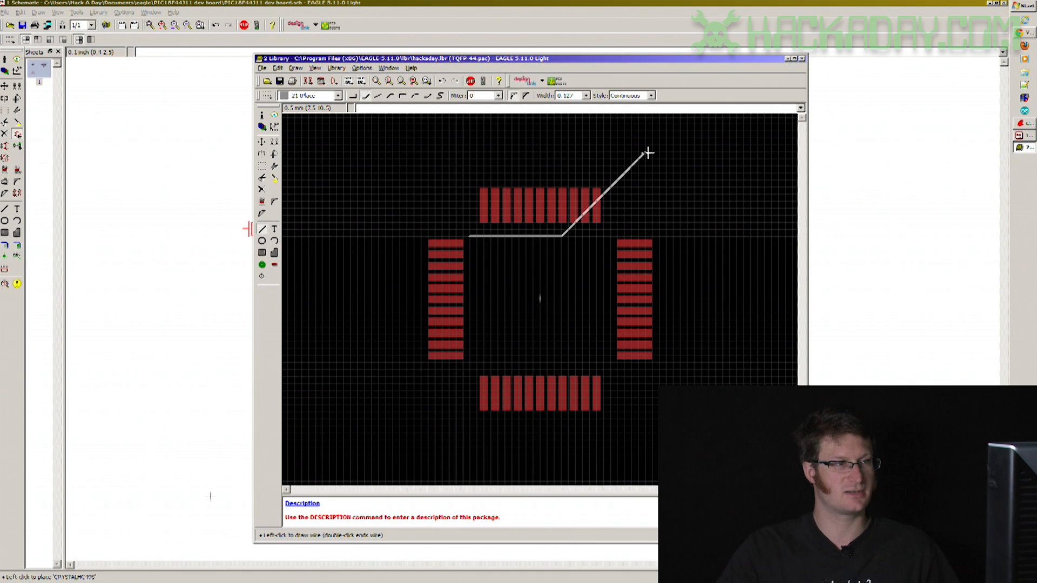
{"action": "right_click", "coordinate": [648, 154]}
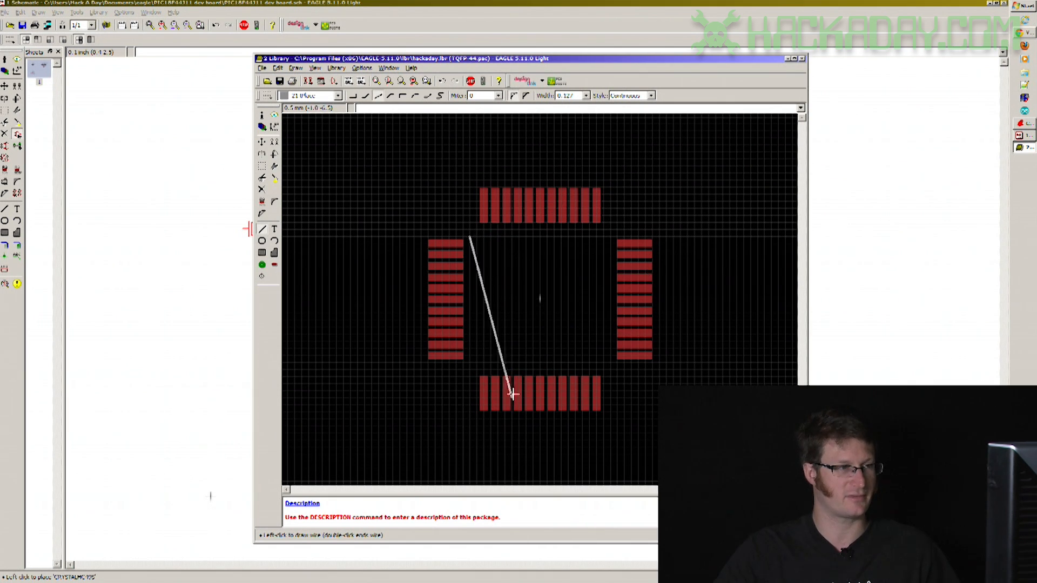
{"action": "right_click", "coordinate": [651, 190]}
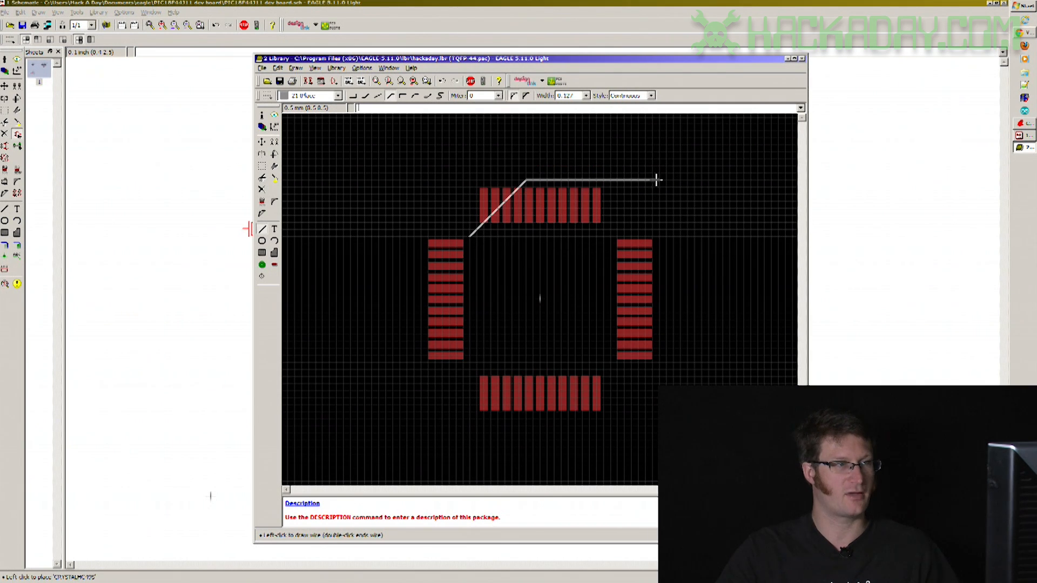
{"action": "right_click", "coordinate": [651, 182]}
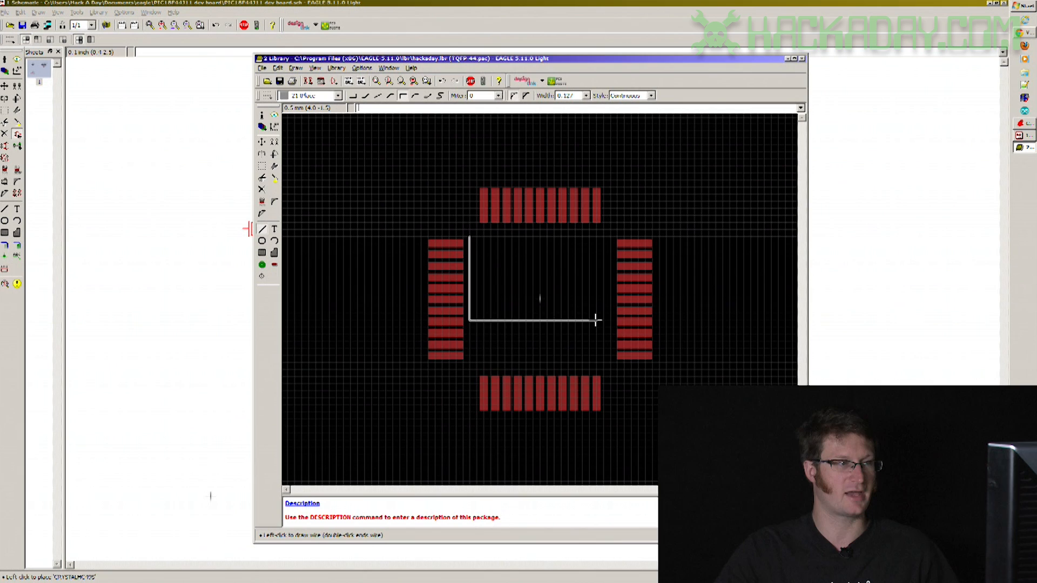
{"action": "right_click", "coordinate": [636, 167]}
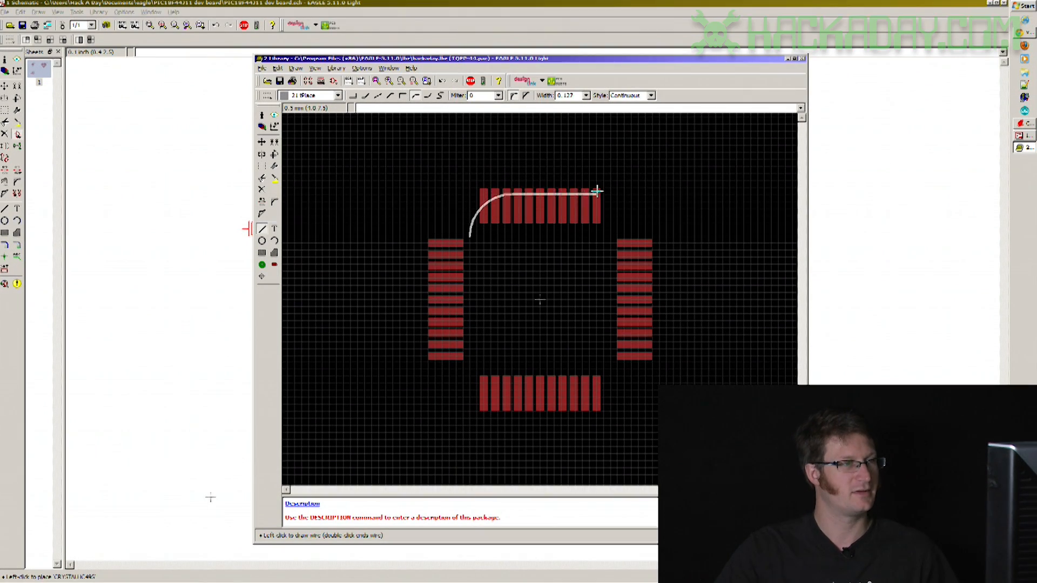
{"action": "right_click", "coordinate": [586, 152]}
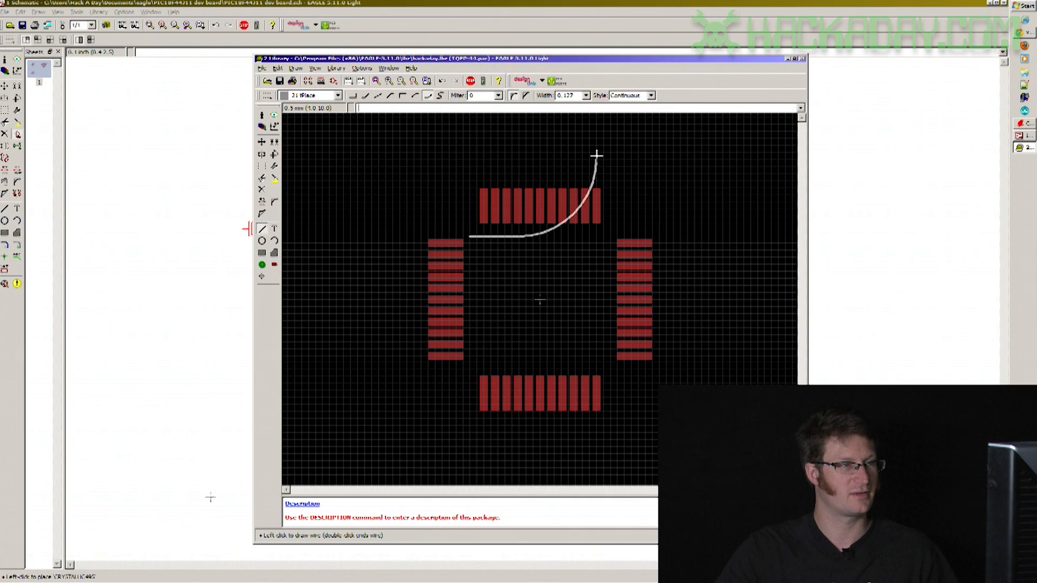
{"action": "right_click", "coordinate": [631, 157]}
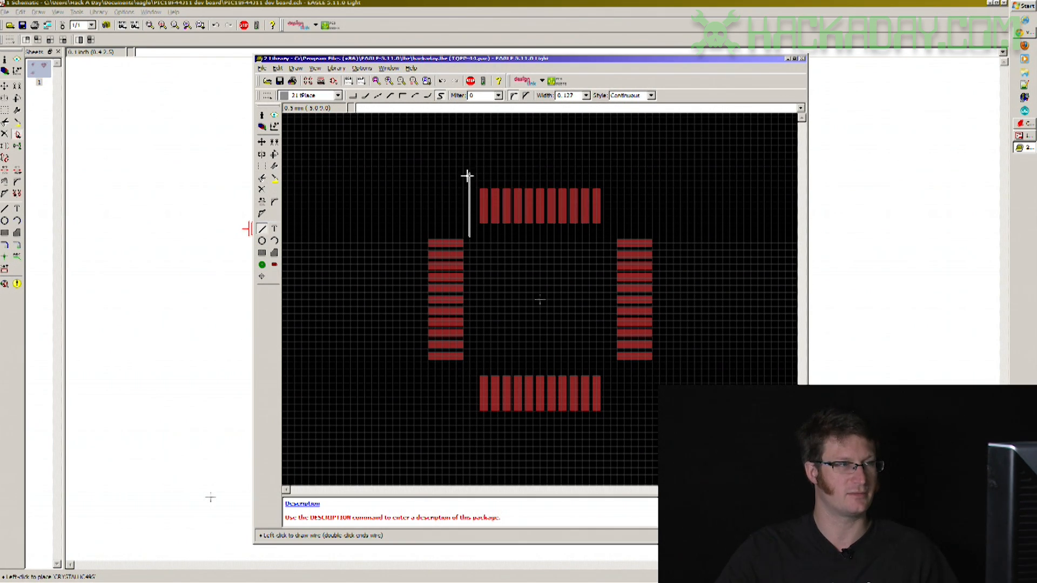
{"action": "left_click", "coordinate": [574, 168]}
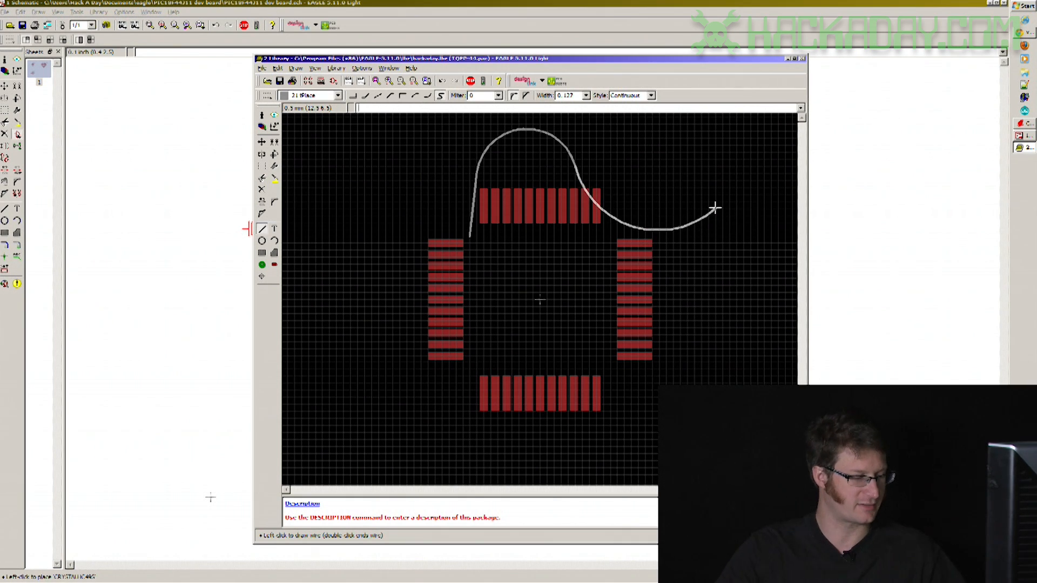
{"action": "key", "text": "Escape"}
{"action": "key", "text": "Escape"}
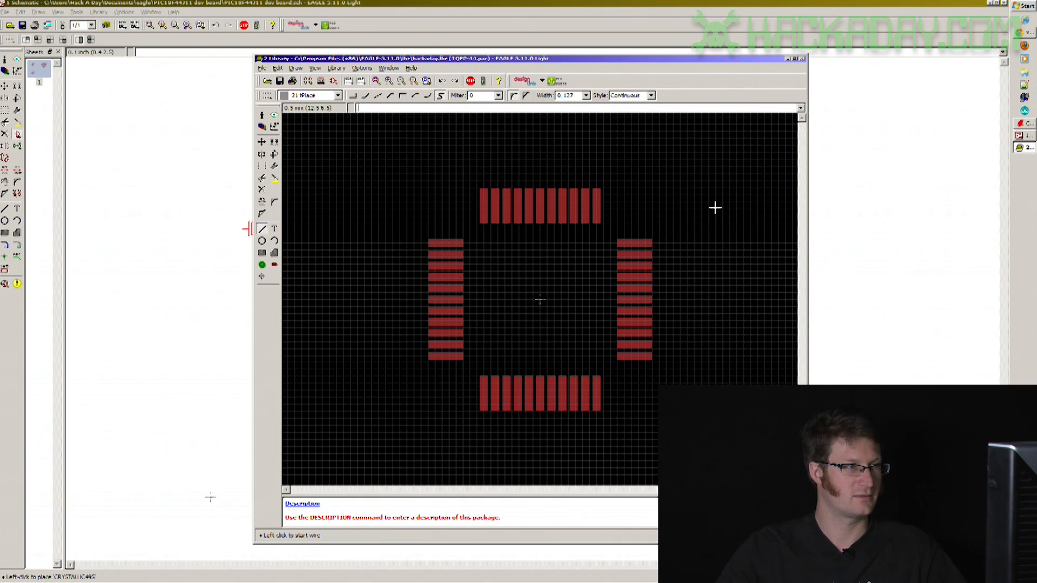
Draw L-shaped wire marks with 0.5 mm legs at the upper-left and upper-right package corners, using the right-angle bend style.
{"action": "left_click", "coordinate": [469, 234]}
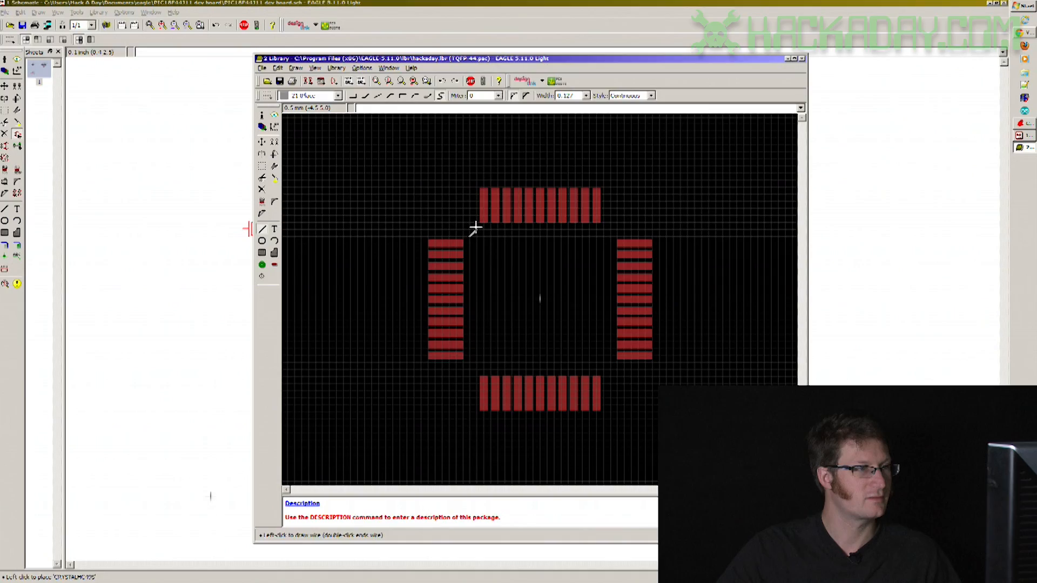
{"action": "right_click", "coordinate": [472, 227]}
{"action": "right_click", "coordinate": [474, 228]}
{"action": "right_click", "coordinate": [478, 228]}
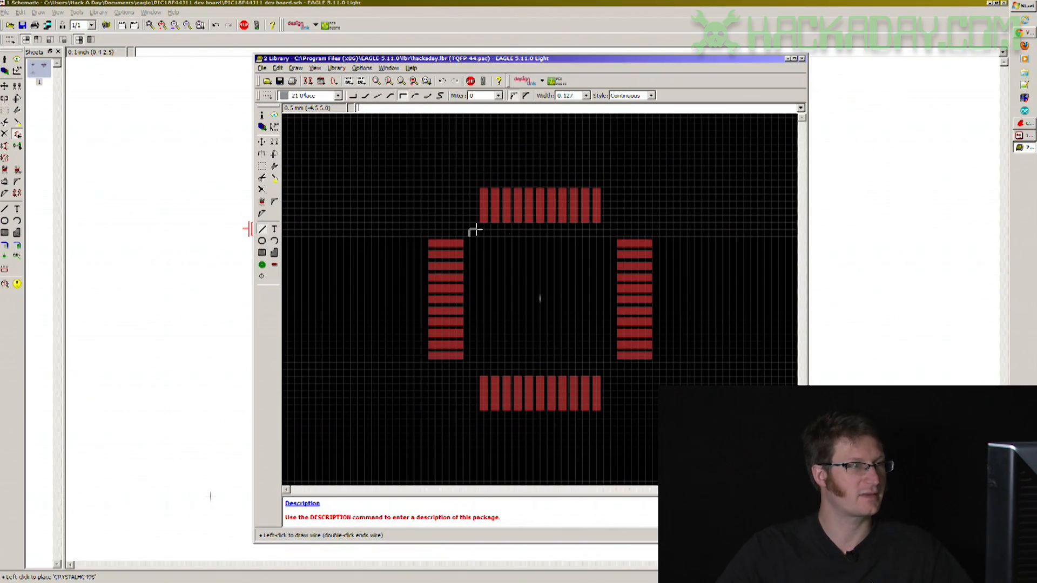
{"action": "key", "text": "Escape"}
{"action": "left_click", "coordinate": [604, 231]}
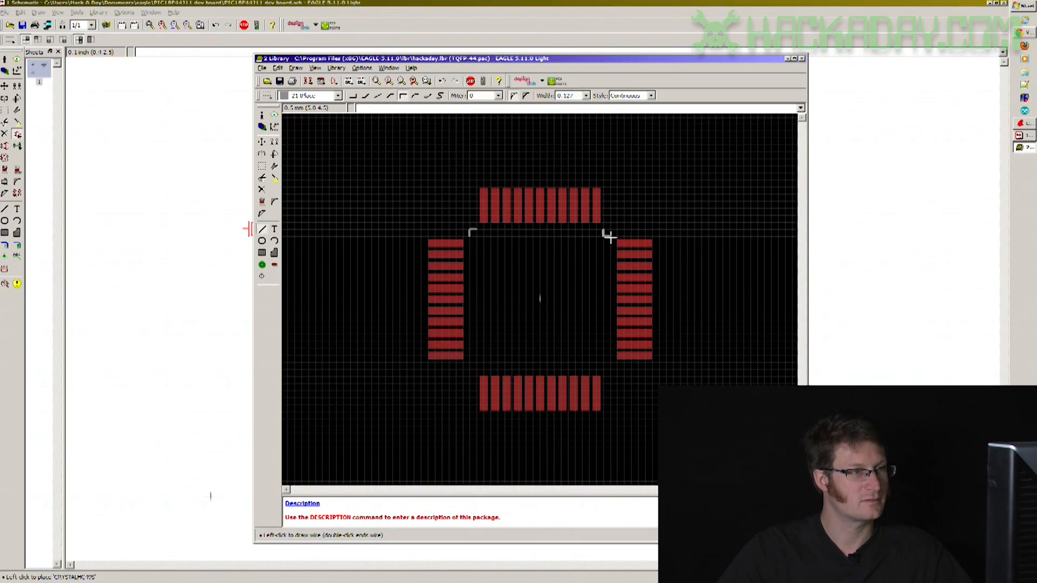
{"action": "double_click", "coordinate": [609, 236]}
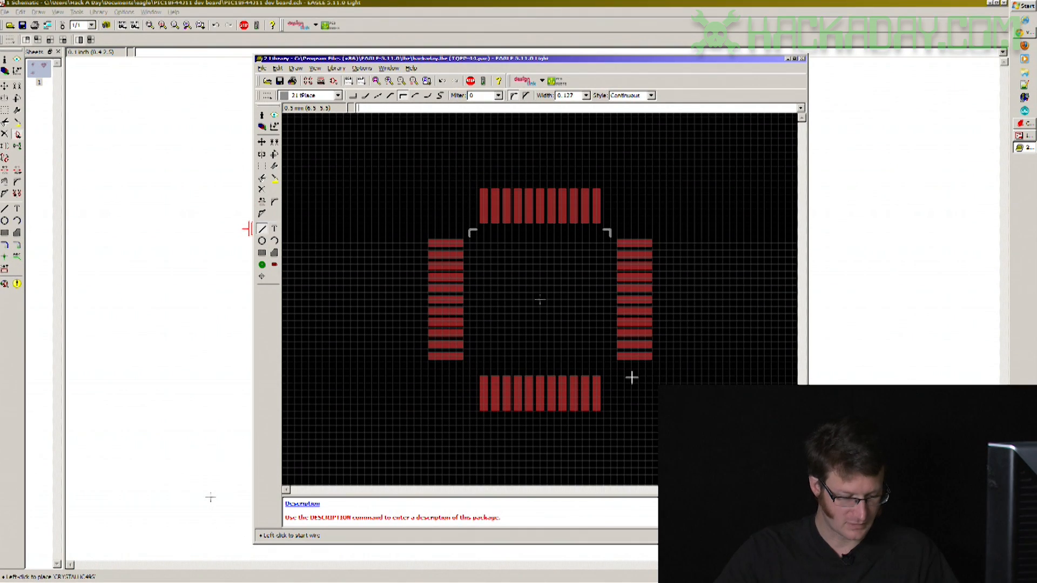
Draw a short diagonal wire across the package's lower-right corner, spanning 0.5 mm in each direction.
{"action": "left_click", "coordinate": [611, 363]}
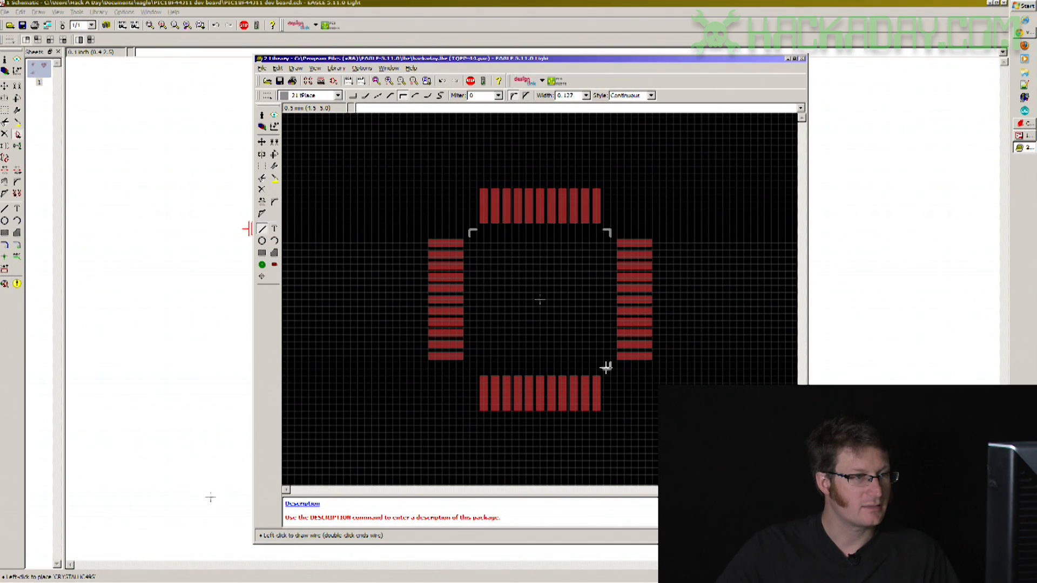
{"action": "right_click", "coordinate": [606, 364]}
{"action": "right_click", "coordinate": [605, 367]}
{"action": "right_click", "coordinate": [603, 369]}
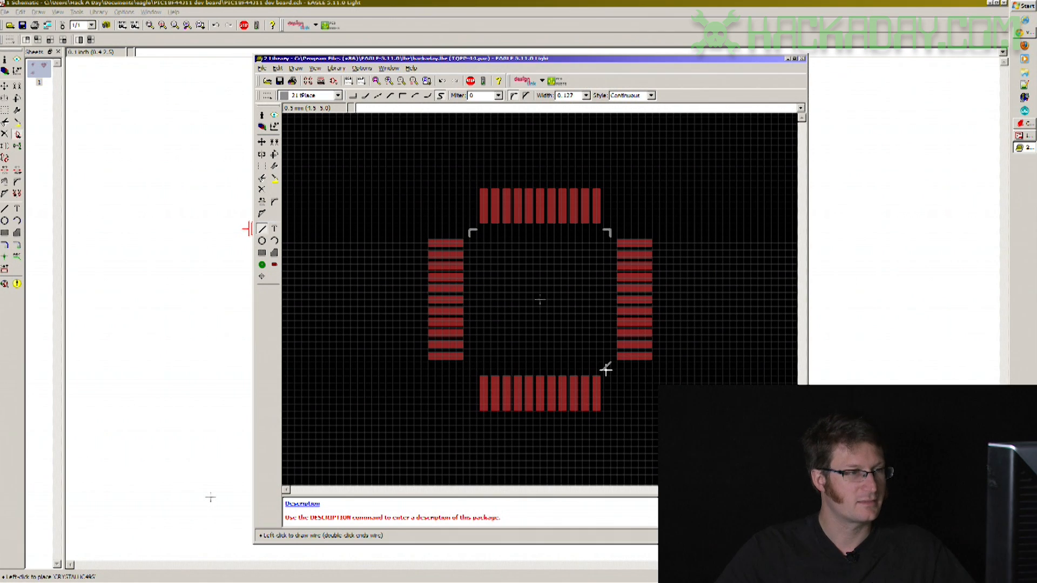
{"action": "double_click", "coordinate": [606, 369]}
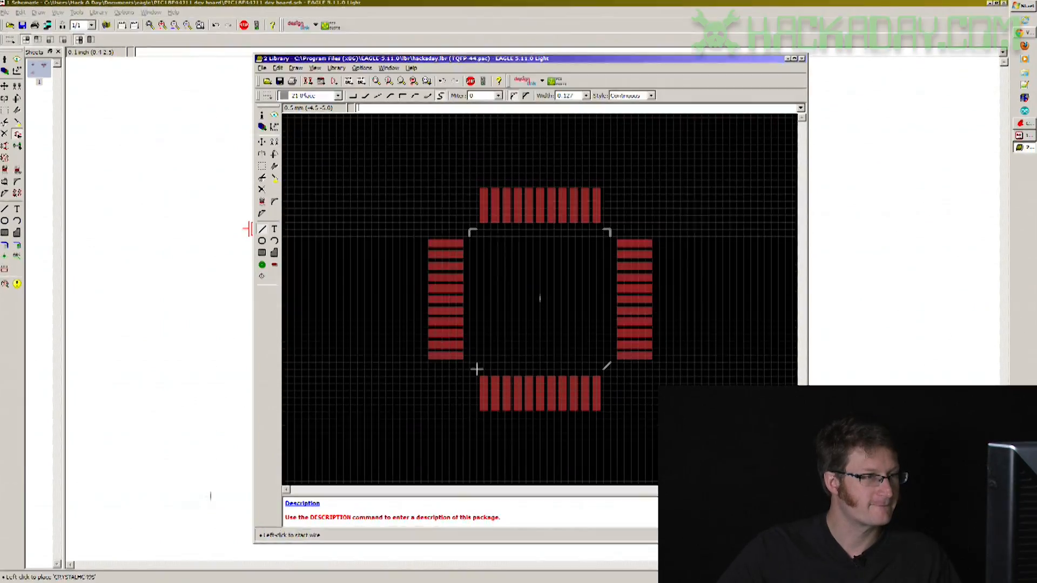
Draw an L-shaped wire mark with 0.5 mm legs at the package's lower-left corner.
{"action": "left_click", "coordinate": [473, 368]}
{"action": "right_click", "coordinate": [471, 364]}
{"action": "left_click", "coordinate": [471, 364]}
{"action": "key", "text": "Escape"}
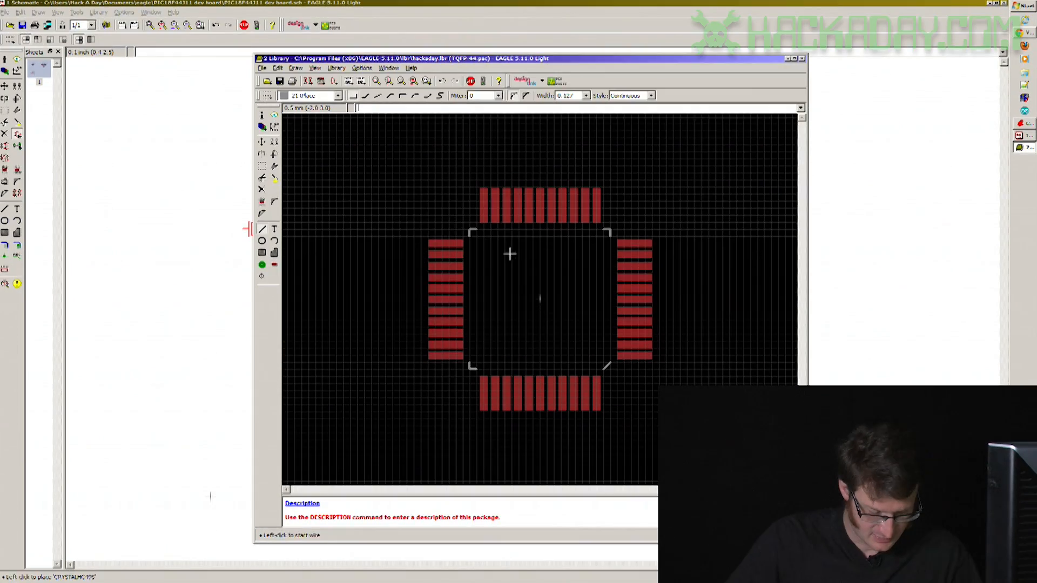
Split the diagonal wire at the lower-right corner and bend it outward into a right-angled corner mark.
{"action": "left_click", "coordinate": [262, 214]}
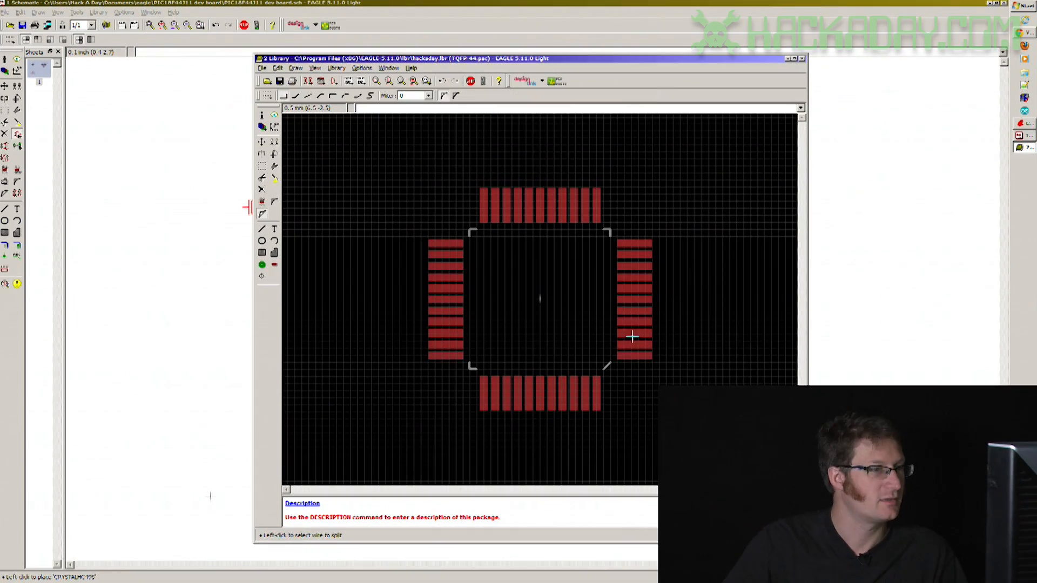
{"action": "left_click", "coordinate": [607, 365]}
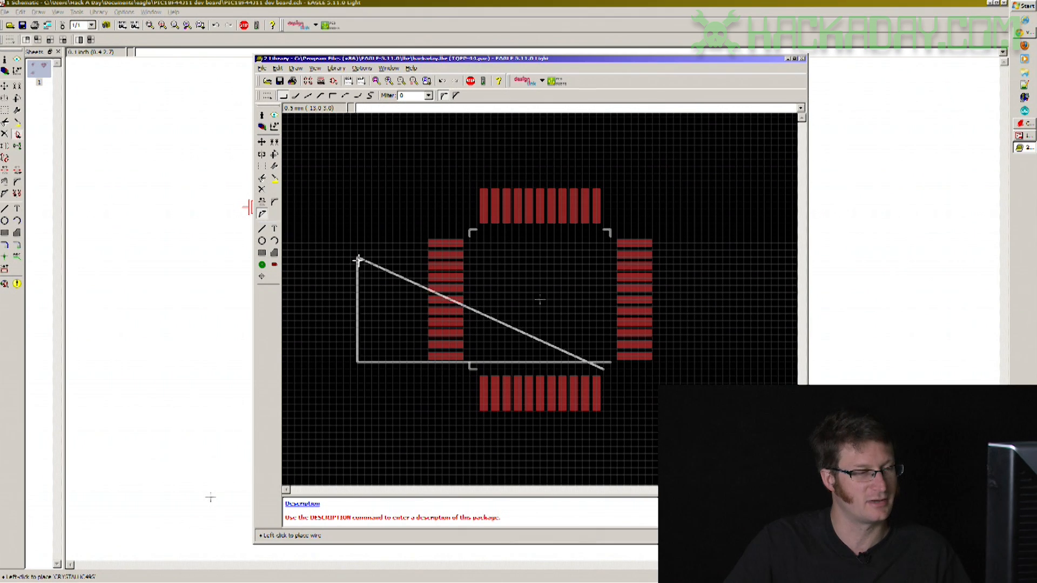
{"action": "left_click", "coordinate": [611, 372]}
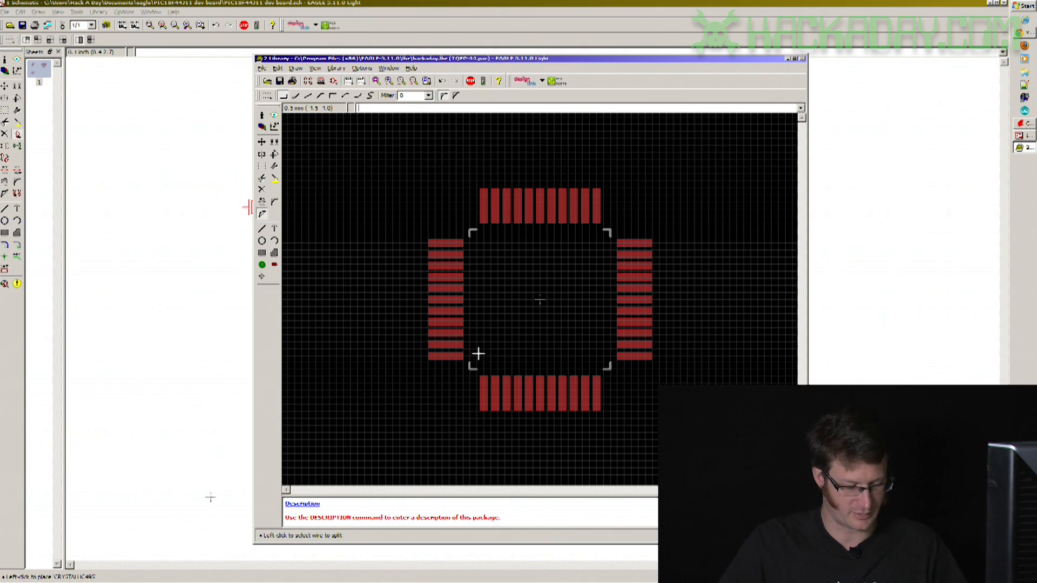
Draw a circle of about 0.5 mm radius on tPlace just inside the lower-left corner mark.
{"action": "left_click", "coordinate": [262, 242]}
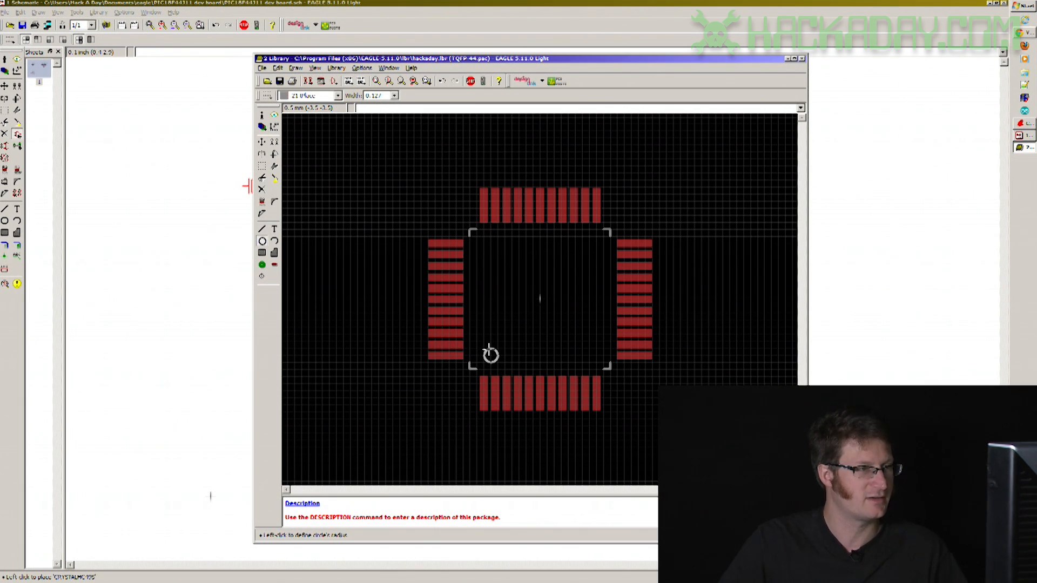
{"action": "left_click", "coordinate": [489, 349]}
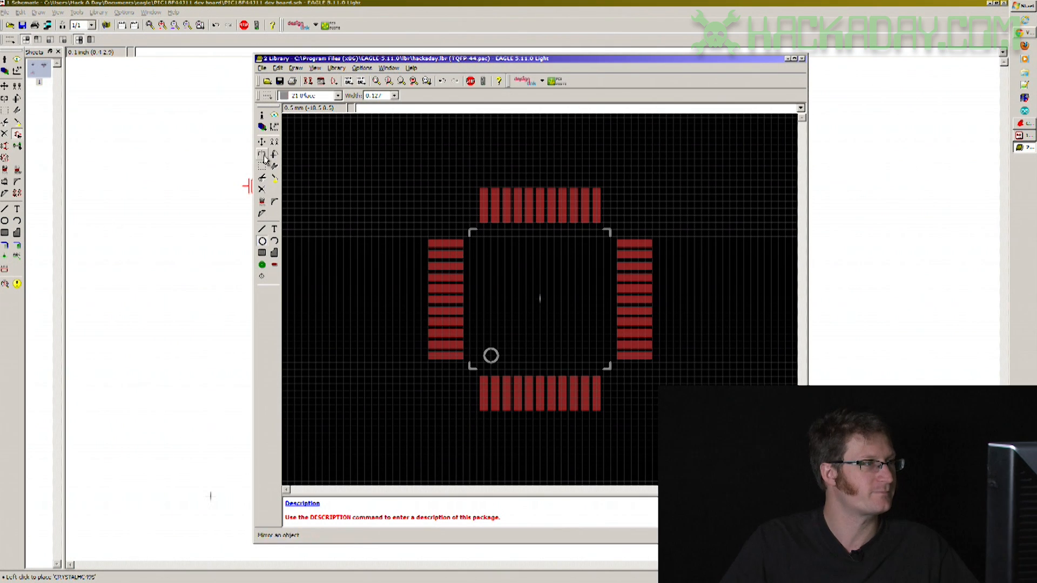
Set the alternate grid to its finest value, 0.0001 mm, and nudge the circle marker closer to the lower-left corner mark.
{"action": "left_click", "coordinate": [262, 141]}
{"action": "left_click", "coordinate": [297, 68]}
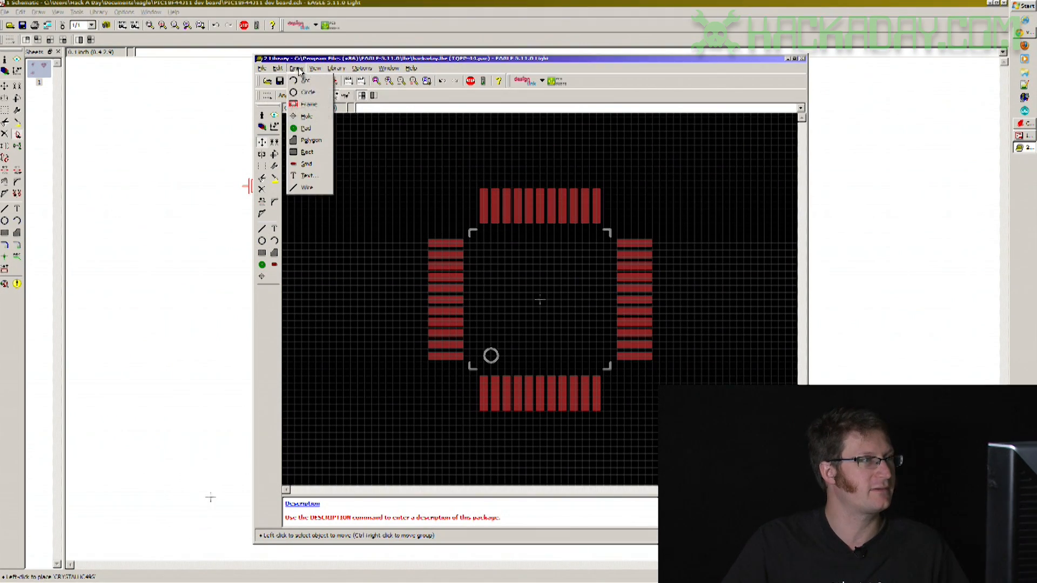
{"action": "left_click", "coordinate": [330, 88]}
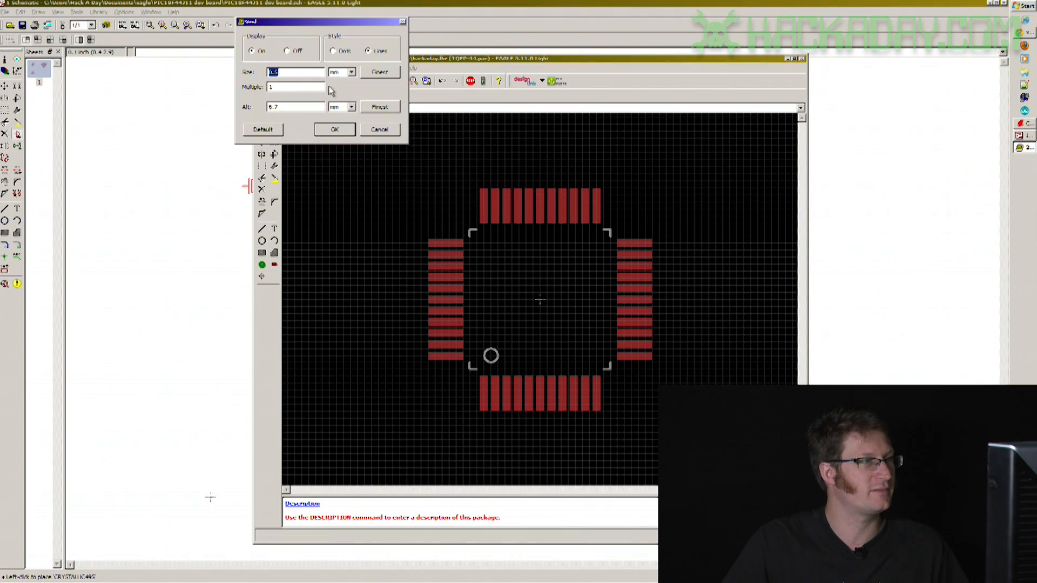
{"action": "left_click", "coordinate": [380, 107]}
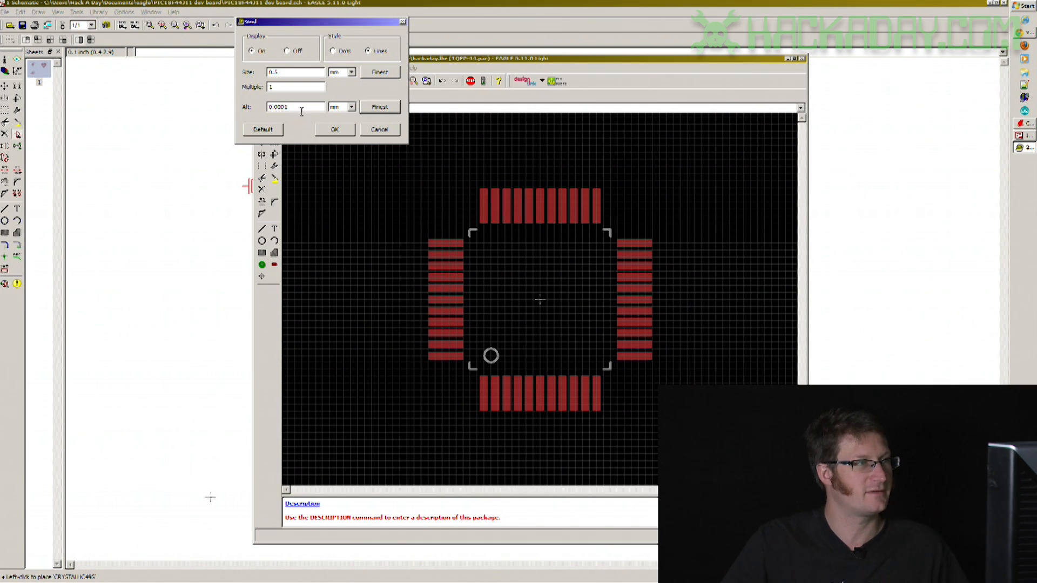
{"action": "left_click", "coordinate": [335, 130]}
{"action": "left_click", "coordinate": [491, 355]}
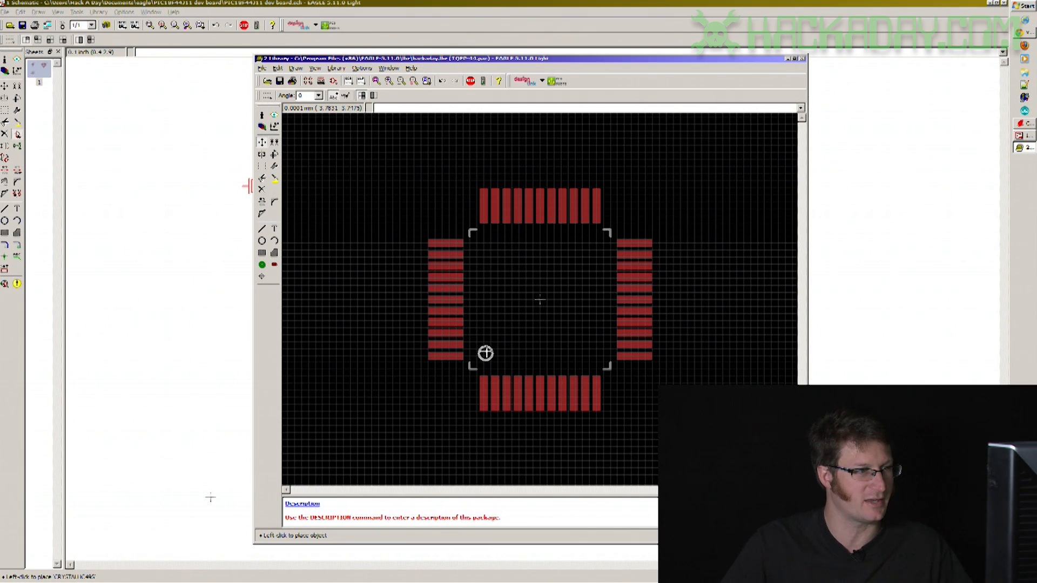
{"action": "left_click", "coordinate": [484, 354], "text": "alt"}
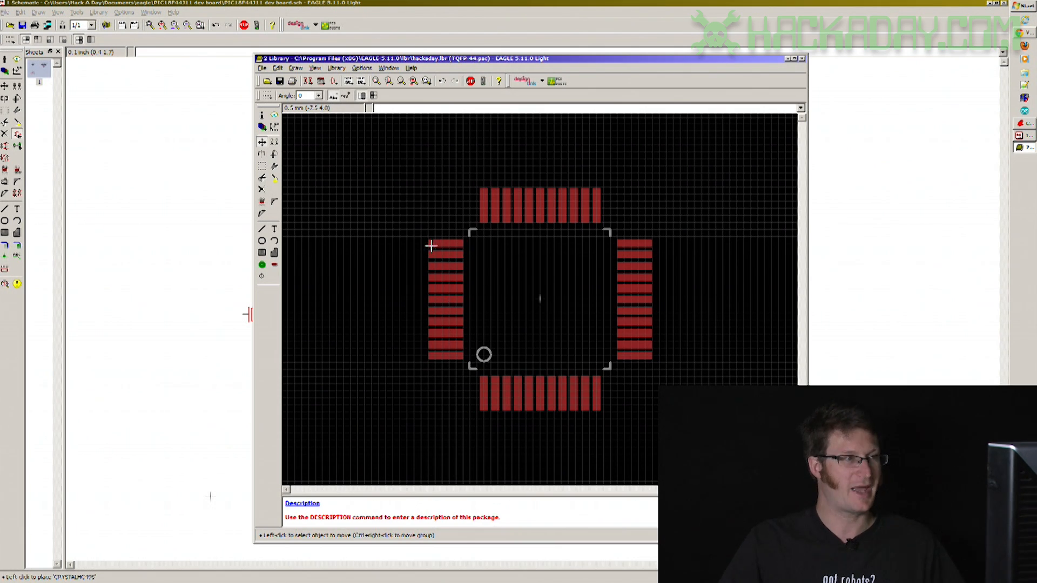
Show the tStop layer to examine the solder mask openings around the pads, and hide that layer again.
{"action": "left_click", "coordinate": [262, 128]}
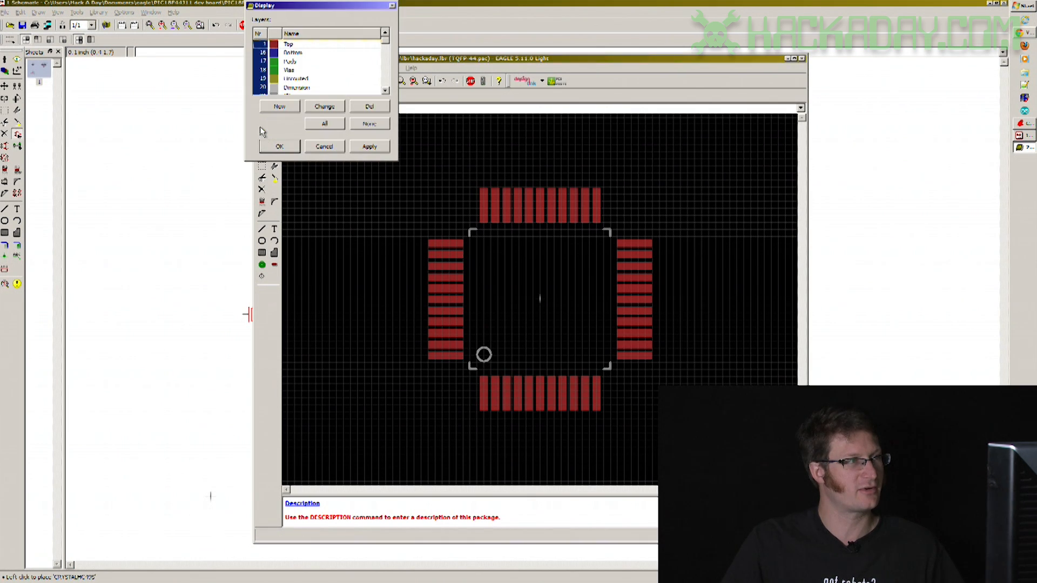
{"action": "left_click_drag", "start_coordinate": [386, 45], "coordinate": [386, 61]}
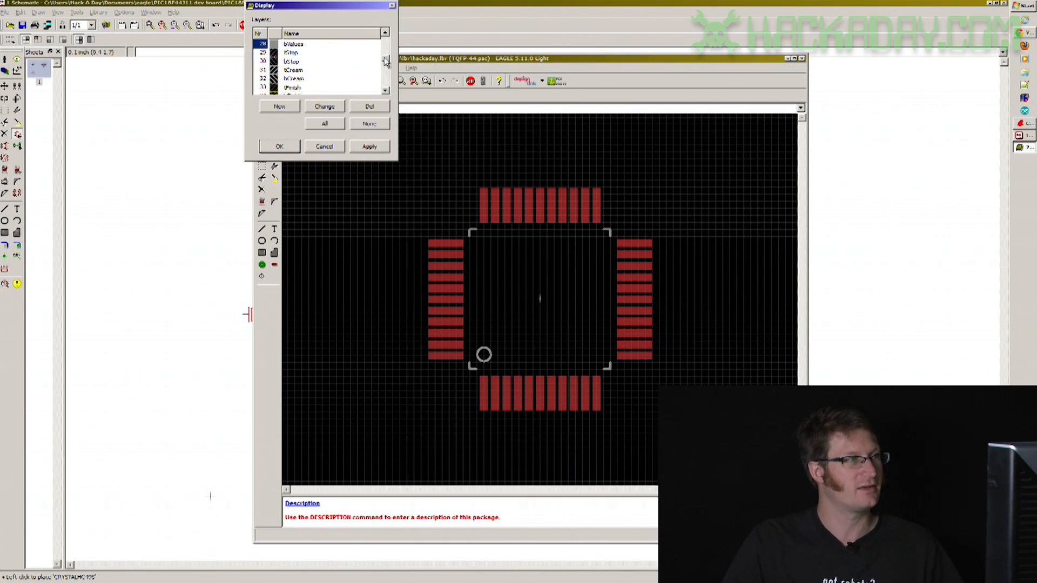
{"action": "left_click", "coordinate": [262, 53]}
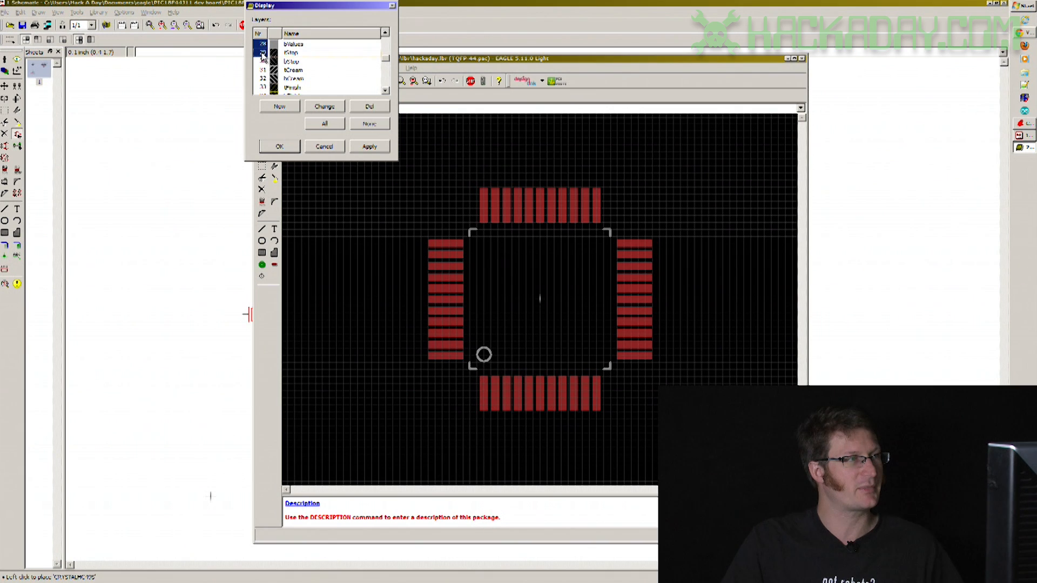
{"action": "left_click", "coordinate": [282, 146]}
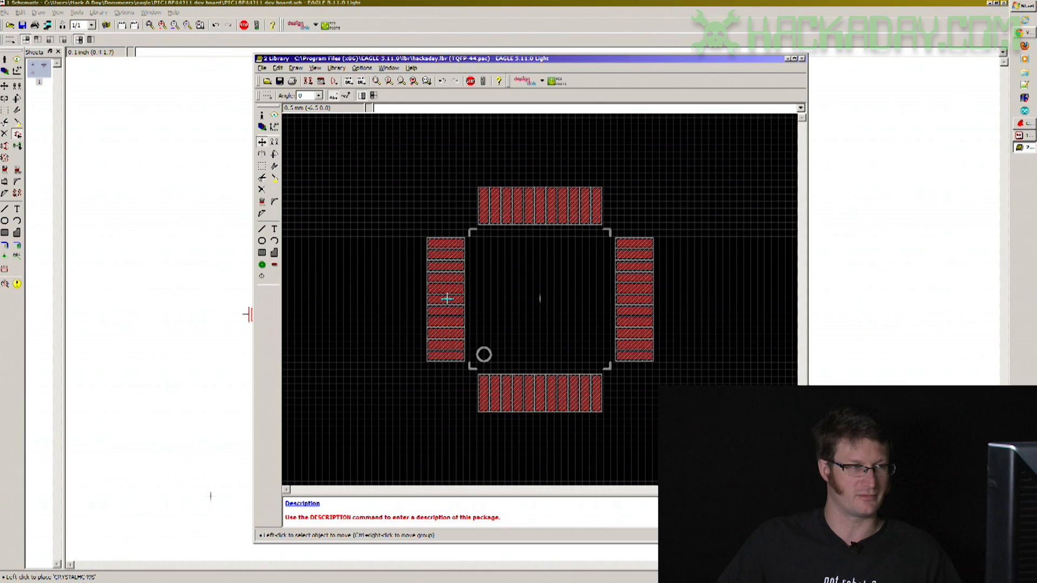
{"action": "left_click", "coordinate": [262, 127]}
{"action": "scroll", "coordinate": [323, 85], "scroll_direction": "down", "scroll_amount": 2}
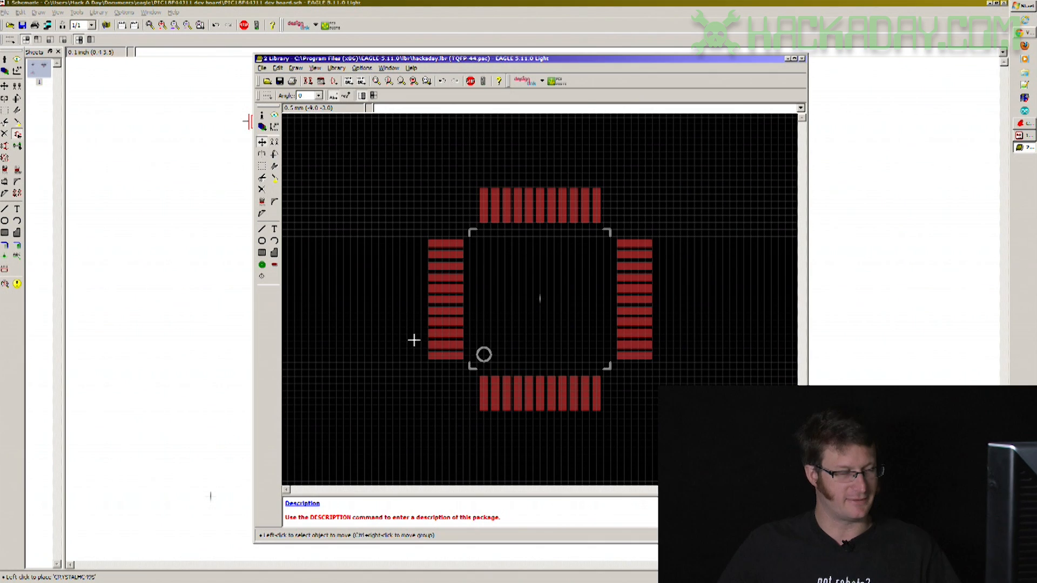
Name the two leftmost pads of the package's bottom row 1 and 2.
{"action": "left_click", "coordinate": [262, 203]}
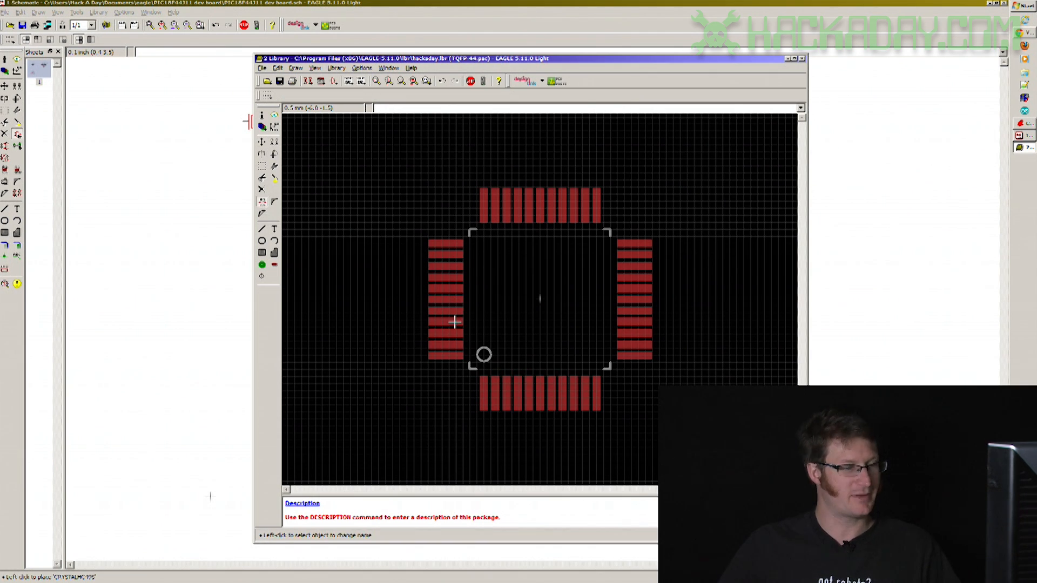
{"action": "left_click", "coordinate": [485, 392]}
{"action": "left_click_drag", "start_coordinate": [535, 368], "coordinate": [371, 156]}
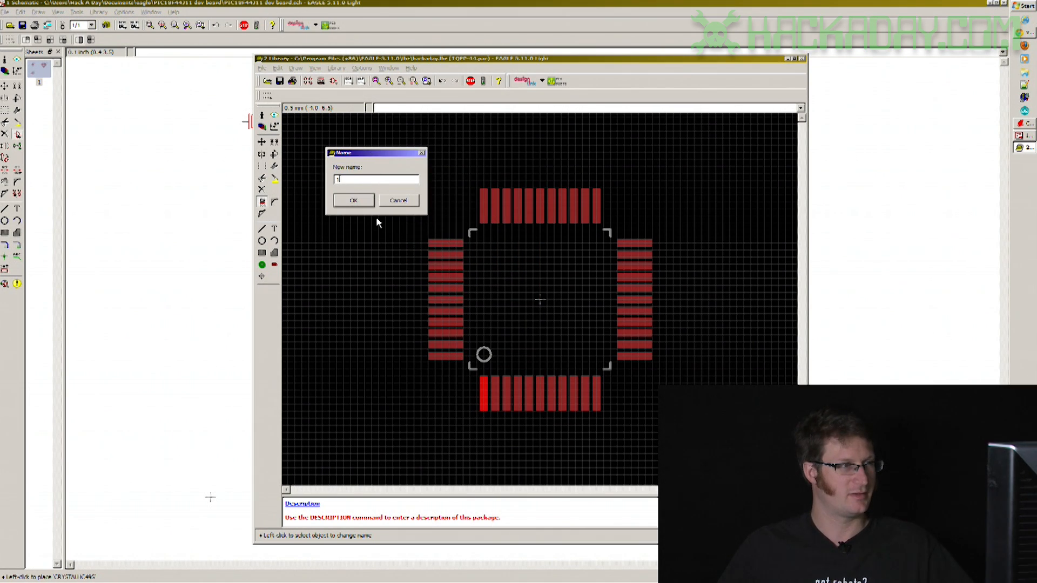
{"action": "left_click", "coordinate": [354, 201]}
{"action": "left_click", "coordinate": [500, 392]}
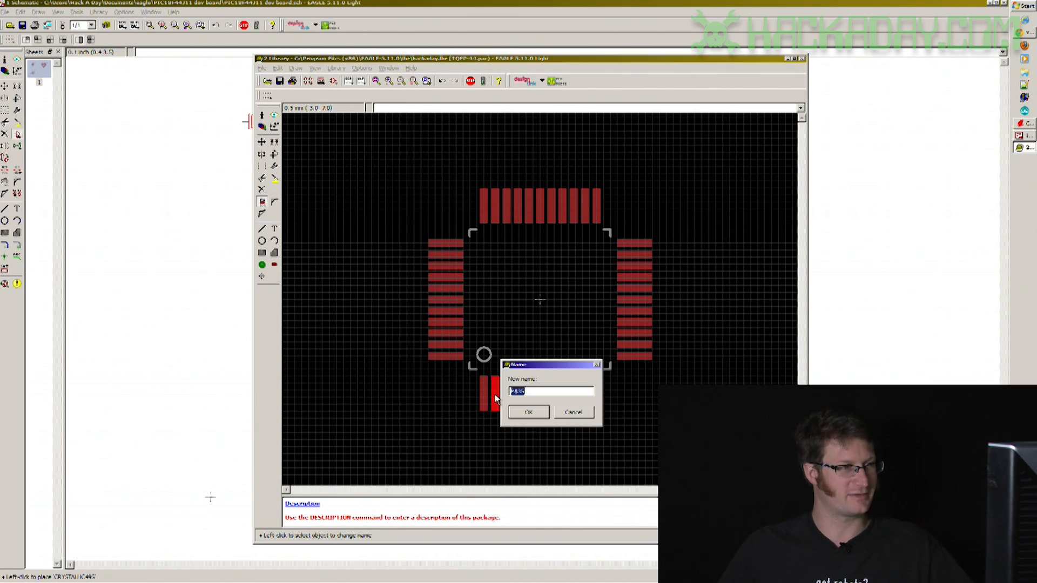
{"action": "type", "text": "2"}
{"action": "left_click", "coordinate": [528, 412]}
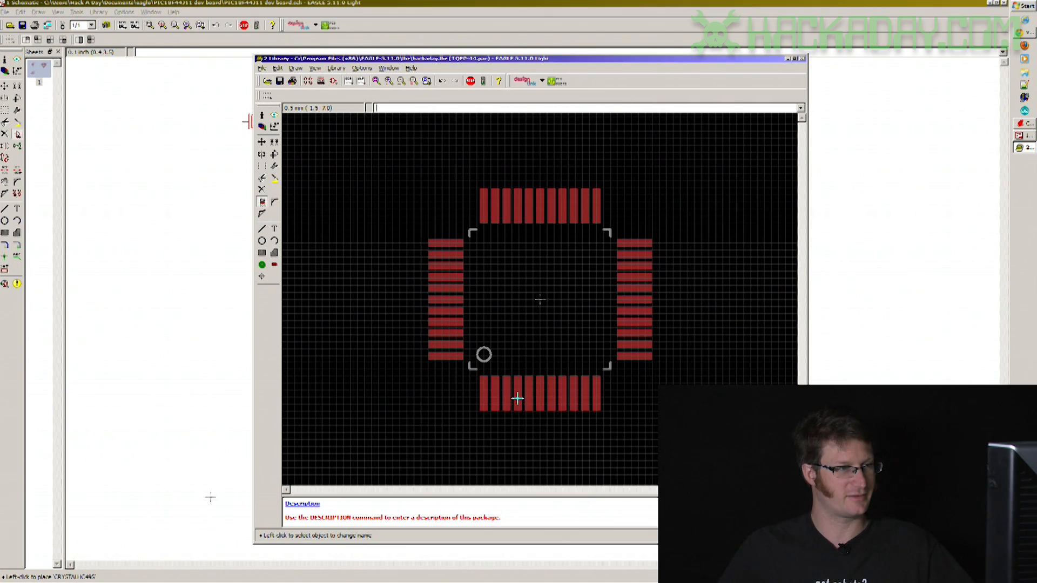
Name the remaining bottom-row pads from left to right in sequence, 3 through 11.
{"action": "left_click", "coordinate": [528, 396]}
{"action": "type", "text": "5"}
{"action": "left_click", "coordinate": [454, 415]}
{"action": "left_click", "coordinate": [551, 396]}
{"action": "type", "text": "7"}
{"action": "left_click", "coordinate": [472, 412]}
{"action": "left_click", "coordinate": [574, 396]}
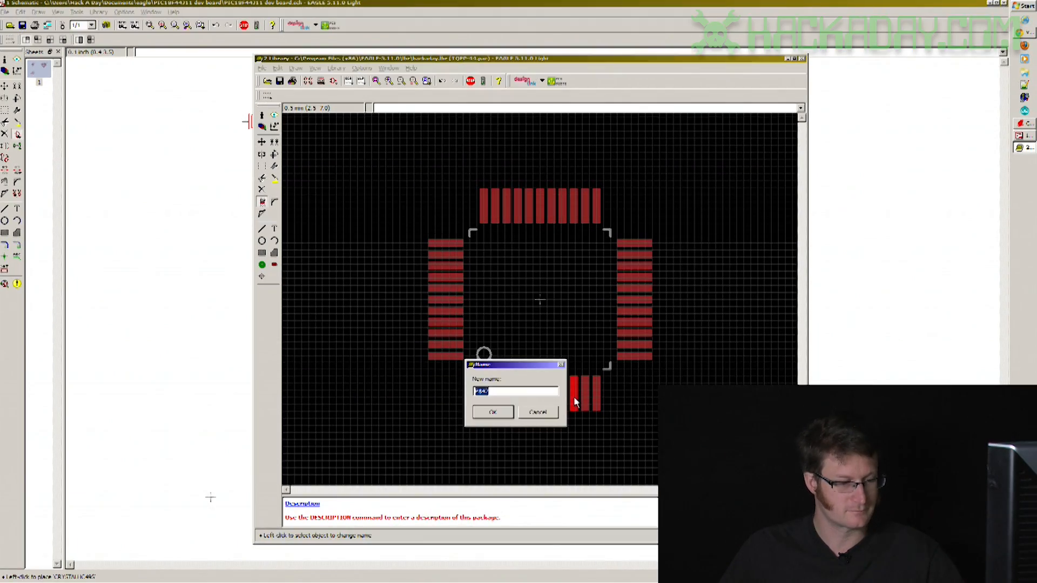
{"action": "left_click", "coordinate": [596, 395]}
{"action": "type", "text": "11"}
{"action": "key", "text": "Return"}
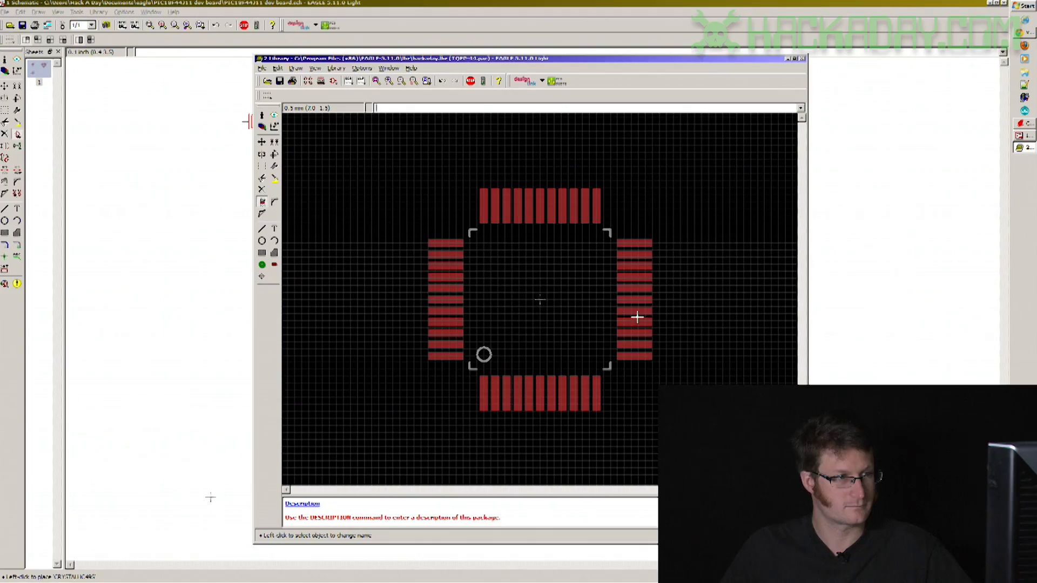
Name the pads along the package's right side from bottom to top in sequence, 12 through 22.
{"action": "left_click", "coordinate": [635, 311]}
{"action": "type", "text": "16"}
{"action": "left_click", "coordinate": [637, 300]}
{"action": "left_click", "coordinate": [638, 288]}
{"action": "type", "text": "18"}
{"action": "left_click", "coordinate": [636, 267]}
{"action": "left_click", "coordinate": [639, 255]}
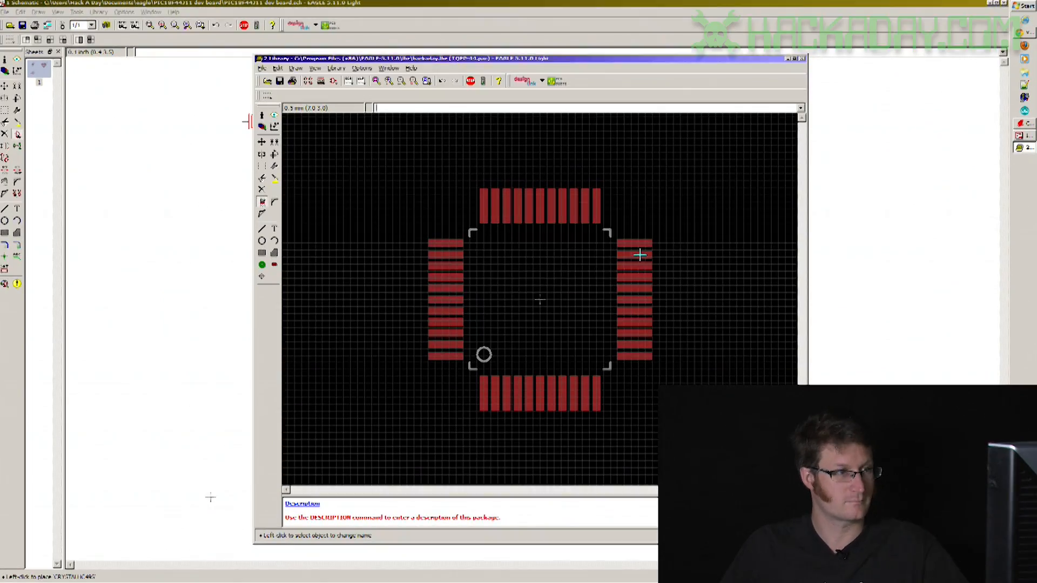
Name the top-row pads from right to left in sequence, 23 through 30.
{"action": "left_click", "coordinate": [599, 207]}
{"action": "type", "text": "23"}
{"action": "left_click", "coordinate": [588, 206]}
{"action": "left_click", "coordinate": [577, 206]}
{"action": "left_click", "coordinate": [565, 206]}
{"action": "left_click", "coordinate": [552, 206]}
{"action": "type", "text": "27"}
{"action": "key", "text": "Return"}
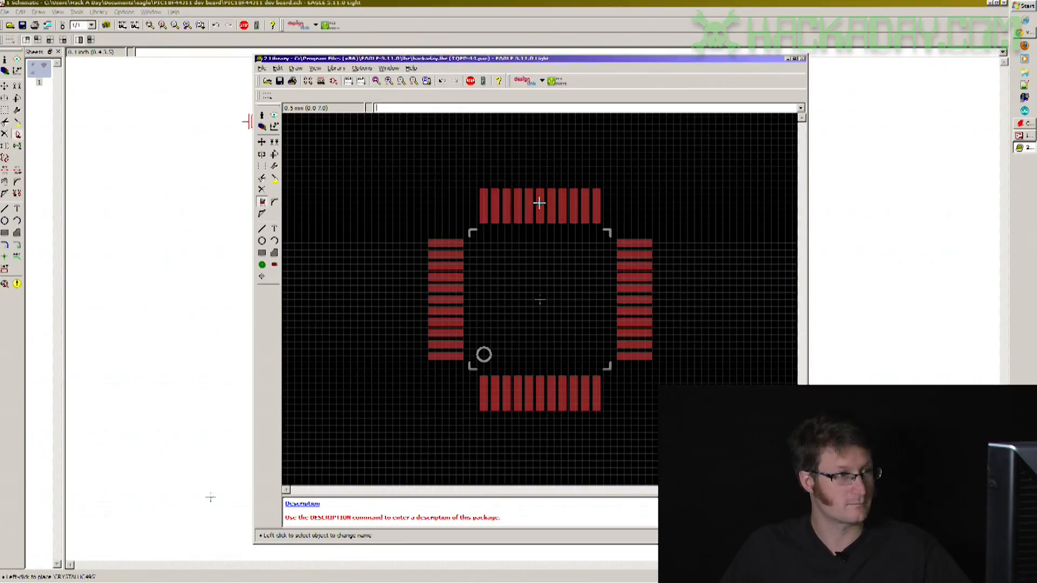
{"action": "left_click", "coordinate": [516, 202]}
{"action": "type", "text": "3"}
{"action": "key", "text": "Return"}
Name the three leftmost pads of the top row 31, 32 and 33, going right to left.
{"action": "left_click", "coordinate": [506, 202]}
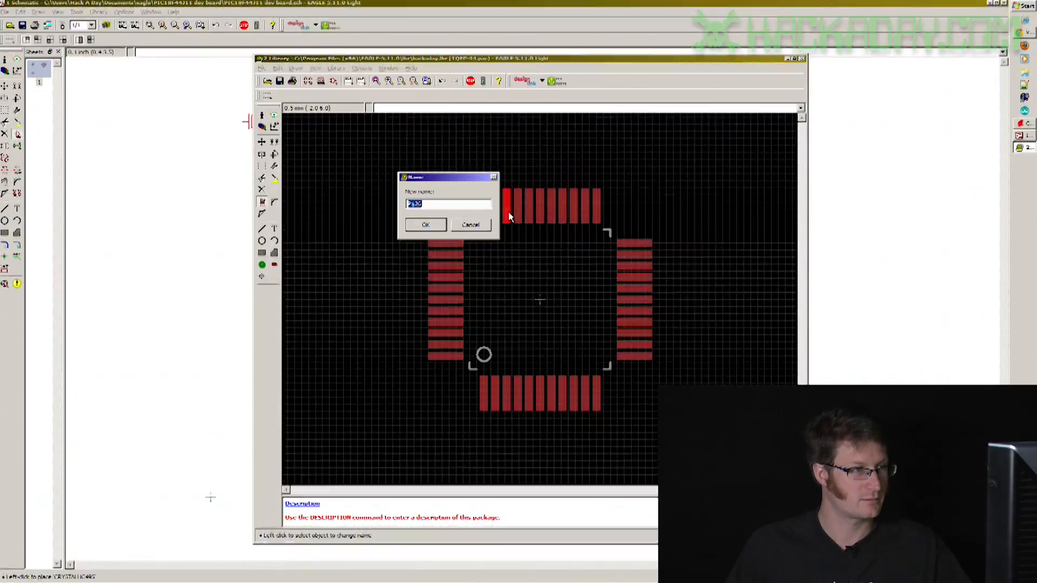
{"action": "type", "text": "31"}
{"action": "key", "text": "Return"}
{"action": "left_click", "coordinate": [494, 209]}
{"action": "type", "text": "32"}
{"action": "key", "text": "Return"}
{"action": "left_click", "coordinate": [482, 209]}
{"action": "type", "text": "33"}
{"action": "key", "text": "Return"}
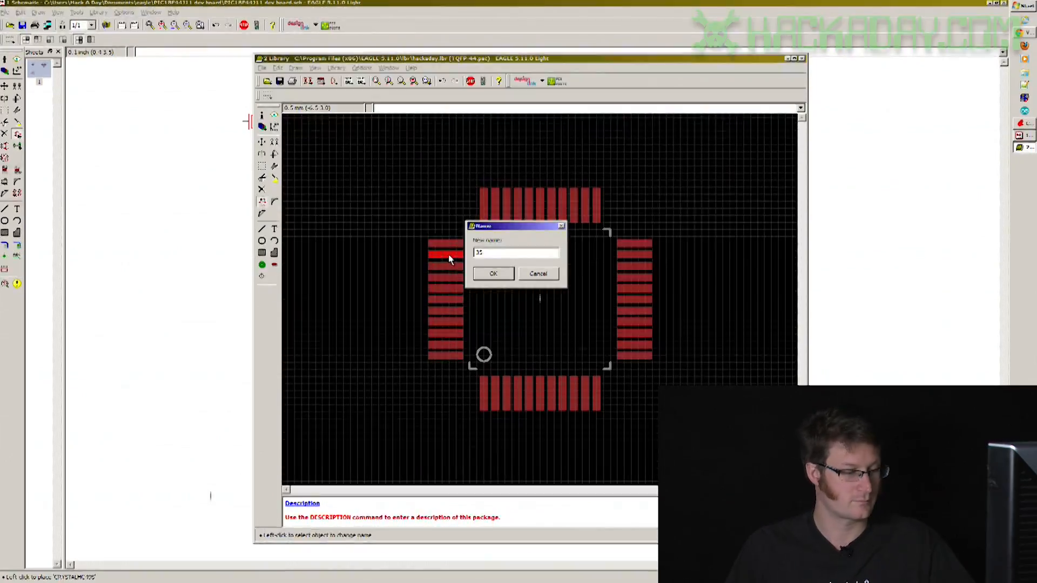
Name the upper pads on the package's left side from top to bottom, 34 through 38.
{"action": "key", "text": "Return"}
{"action": "left_click", "coordinate": [448, 266]}
{"action": "type", "text": "36"}
{"action": "key", "text": "Return"}
{"action": "left_click", "coordinate": [446, 277]}
{"action": "type", "text": "37"}
{"action": "key", "text": "Return"}
{"action": "left_click", "coordinate": [444, 289]}
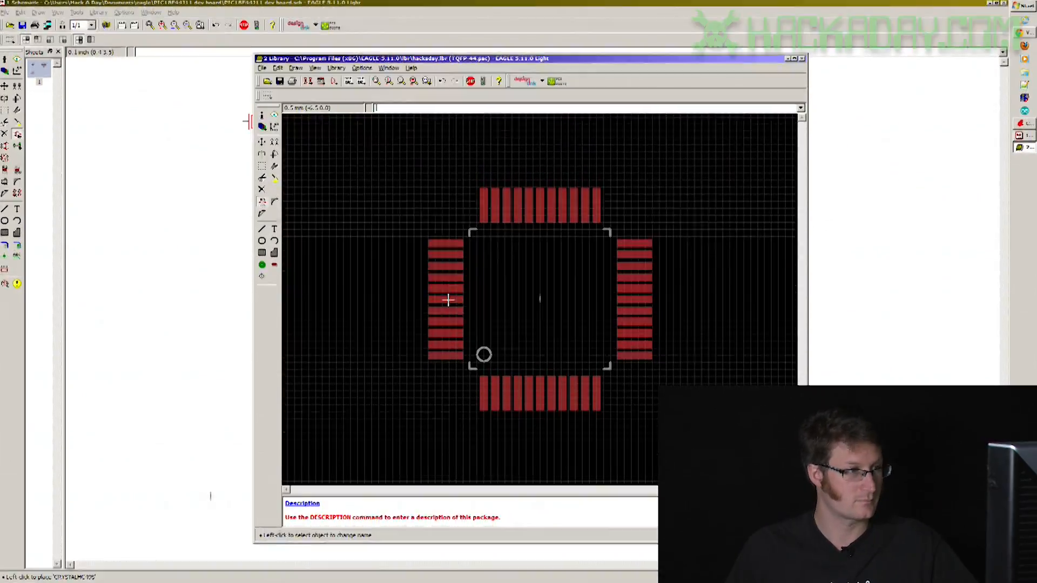
Continue naming the left-side pads downward from the middle pad, 39 through 43.
{"action": "left_click", "coordinate": [448, 299]}
{"action": "type", "text": "39"}
{"action": "key", "text": "Return"}
{"action": "left_click", "coordinate": [448, 310]}
{"action": "type", "text": "40"}
{"action": "key", "text": "Return"}
{"action": "left_click", "coordinate": [455, 357]}
{"action": "type", "text": "43"}
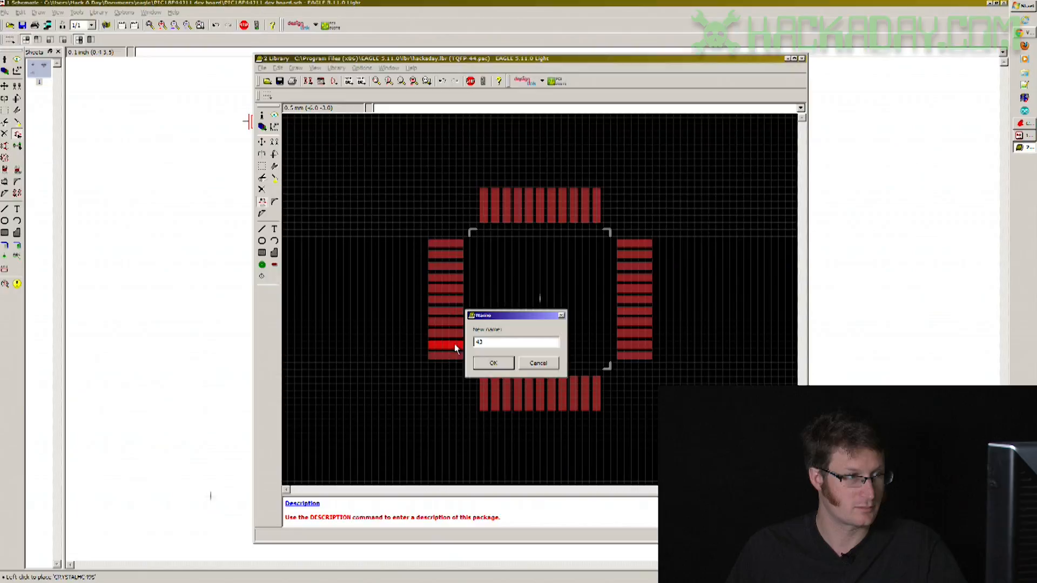
{"action": "key", "text": "Return"}
Enter the name 40 for the pad just below the middle of the left side and recheck the middle pad's name.
{"action": "left_click", "coordinate": [452, 312]}
{"action": "type", "text": "40"}
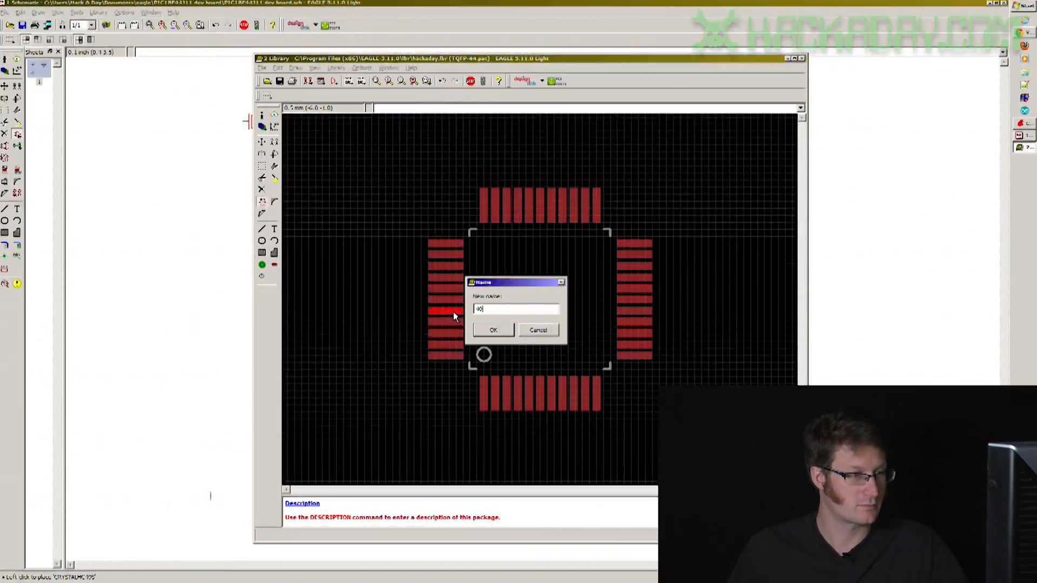
{"action": "key", "text": "Return"}
{"action": "left_click", "coordinate": [458, 301]}
{"action": "key", "text": "Return"}
{"action": "left_click", "coordinate": [457, 313]}
{"action": "key", "text": "Return"}
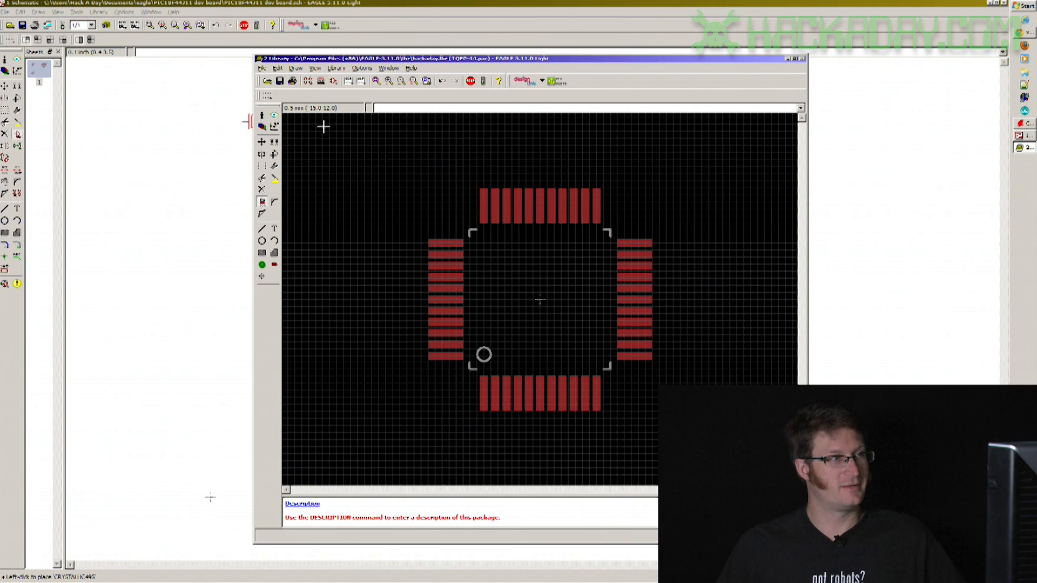
Save the library and create a new symbol named PIC18F44J11.
{"action": "left_click", "coordinate": [261, 69]}
{"action": "left_click", "coordinate": [286, 145]}
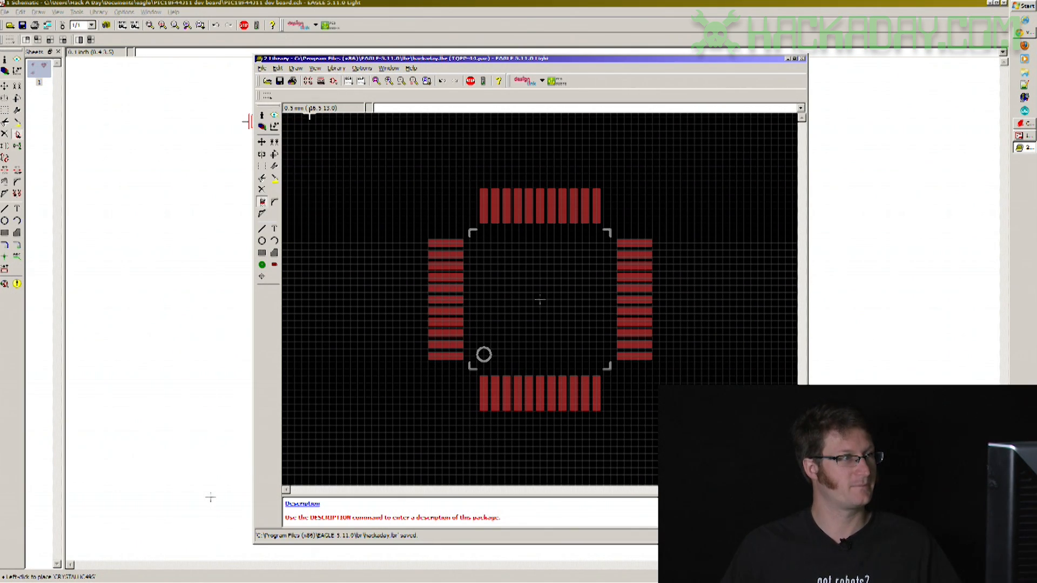
{"action": "left_click", "coordinate": [333, 82]}
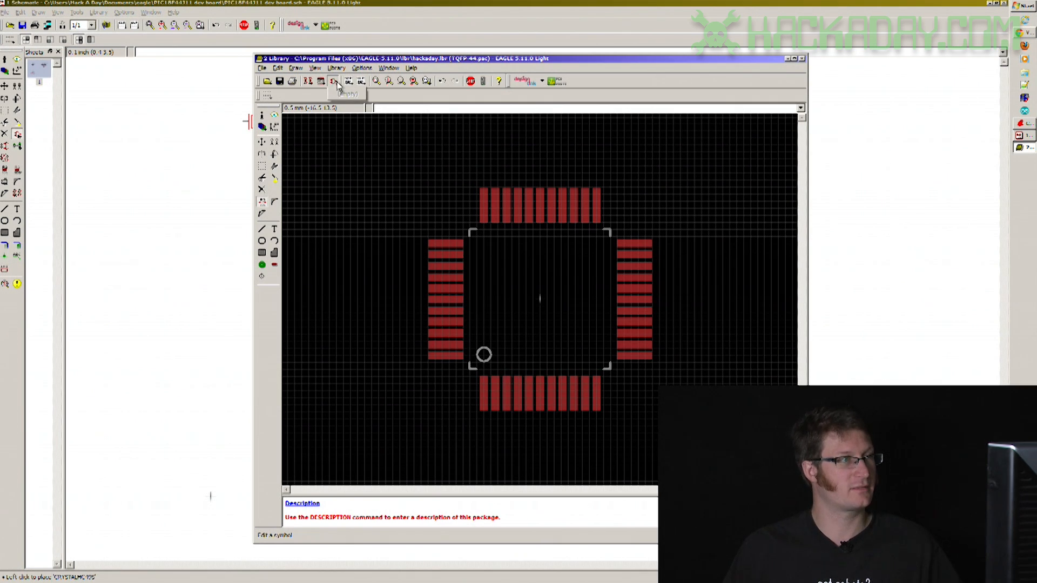
{"action": "left_click", "coordinate": [337, 83]}
{"action": "left_click", "coordinate": [334, 86]}
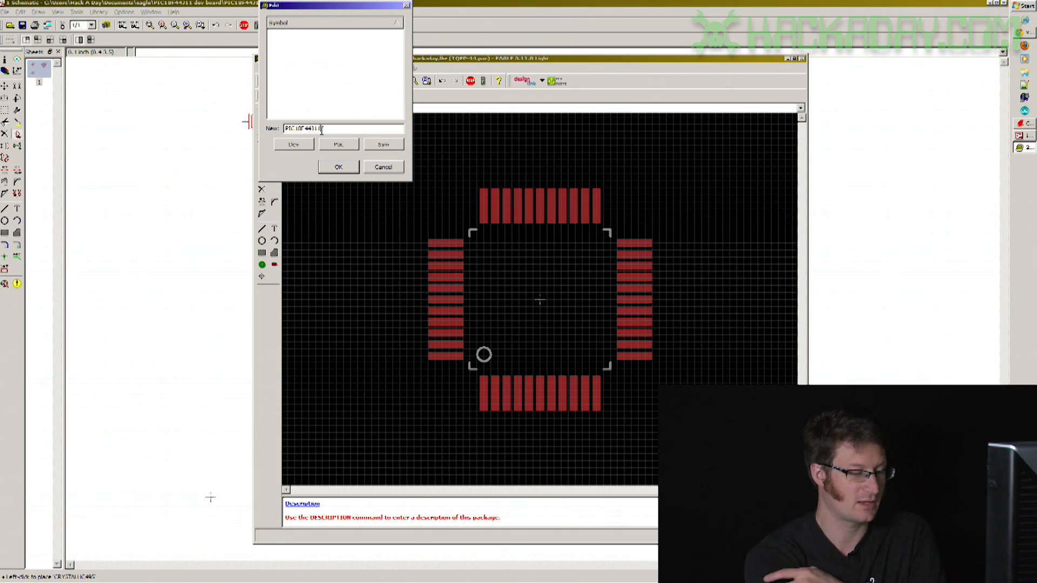
{"action": "key", "text": "Return"}
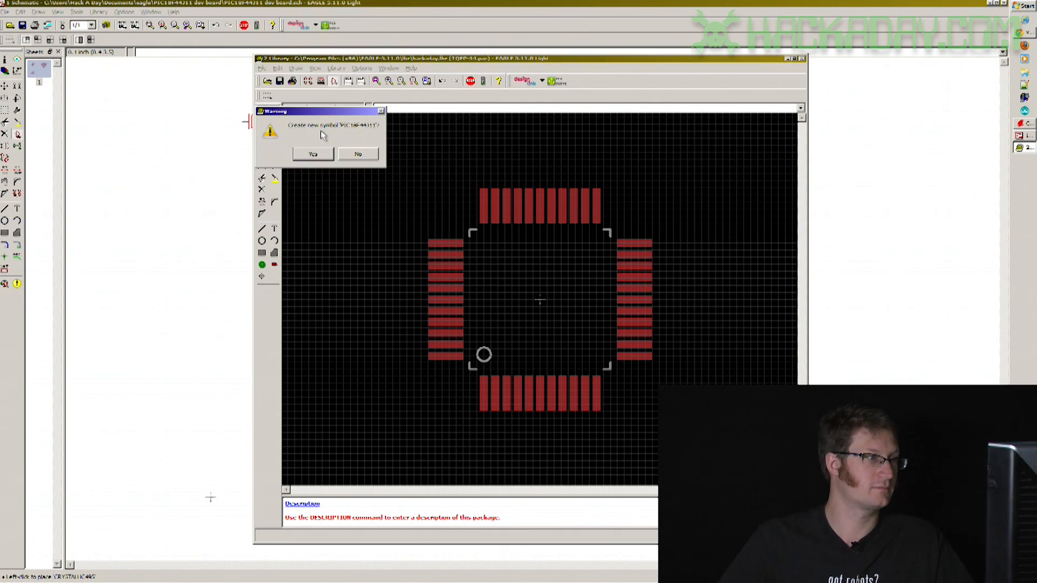
{"action": "left_click", "coordinate": [314, 154]}
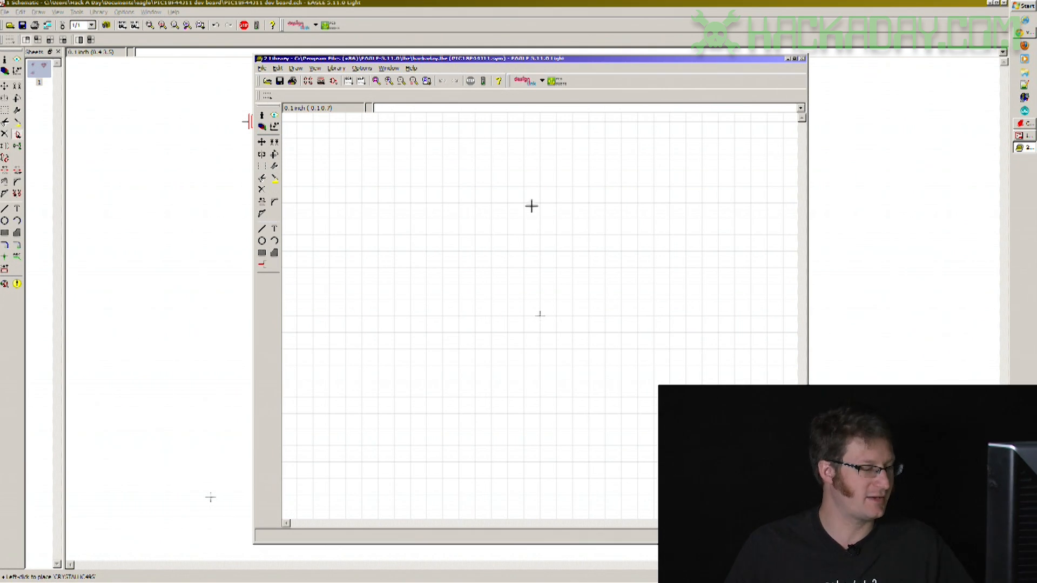
Configure a new I/O pin for the symbol with Short length and Pin visibility, trying out its different orientations.
{"action": "scroll", "coordinate": [550, 206], "scroll_direction": "down", "scroll_amount": 1}
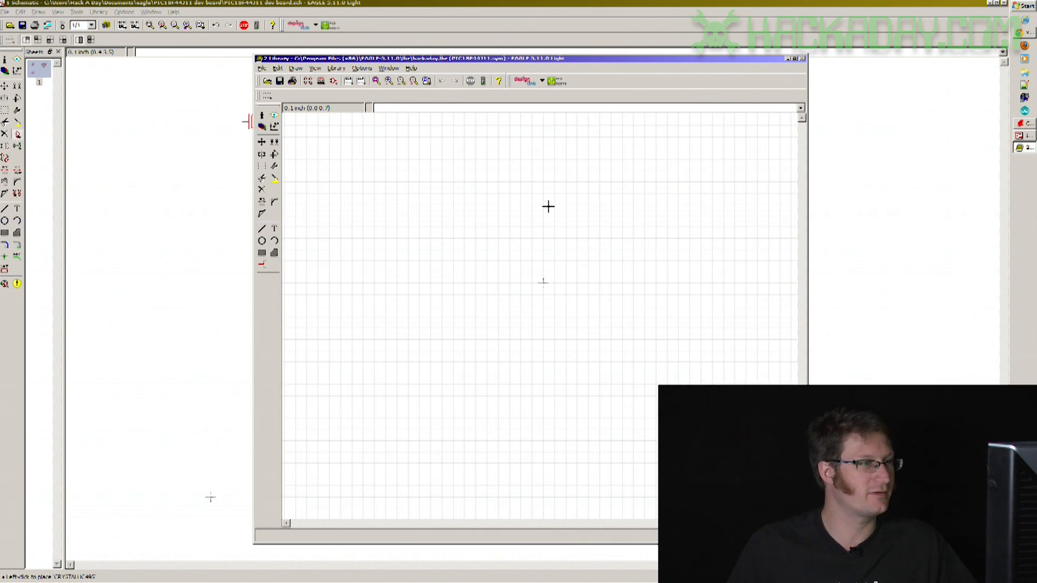
{"action": "left_click", "coordinate": [262, 266]}
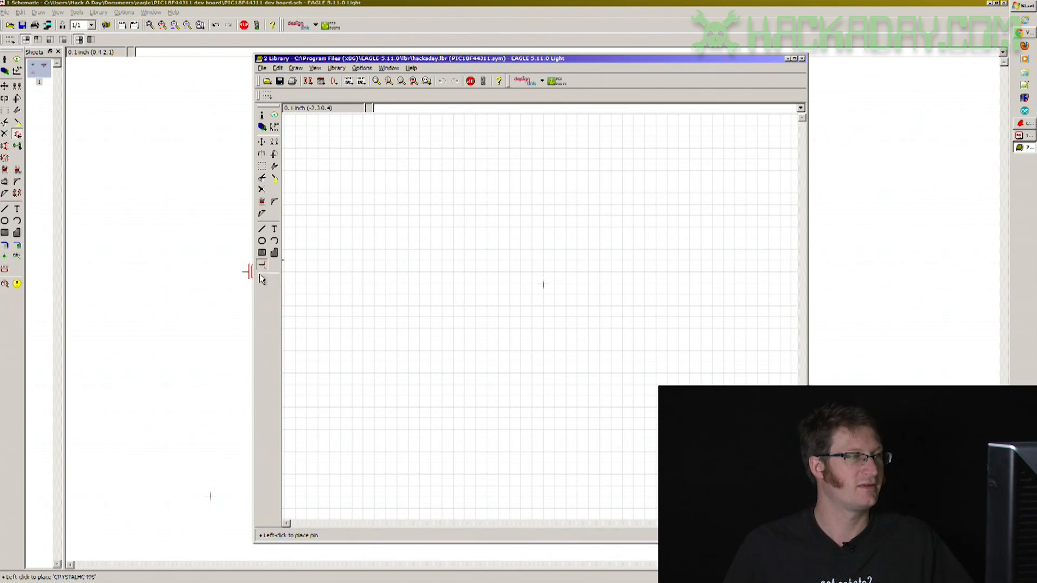
{"action": "right_click", "coordinate": [473, 280]}
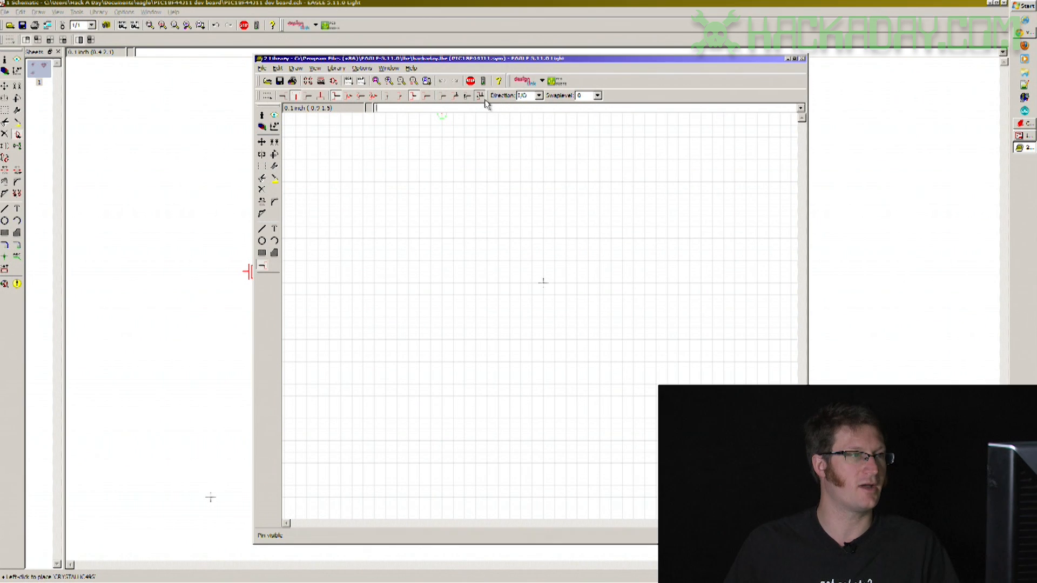
{"action": "left_click", "coordinate": [308, 96]}
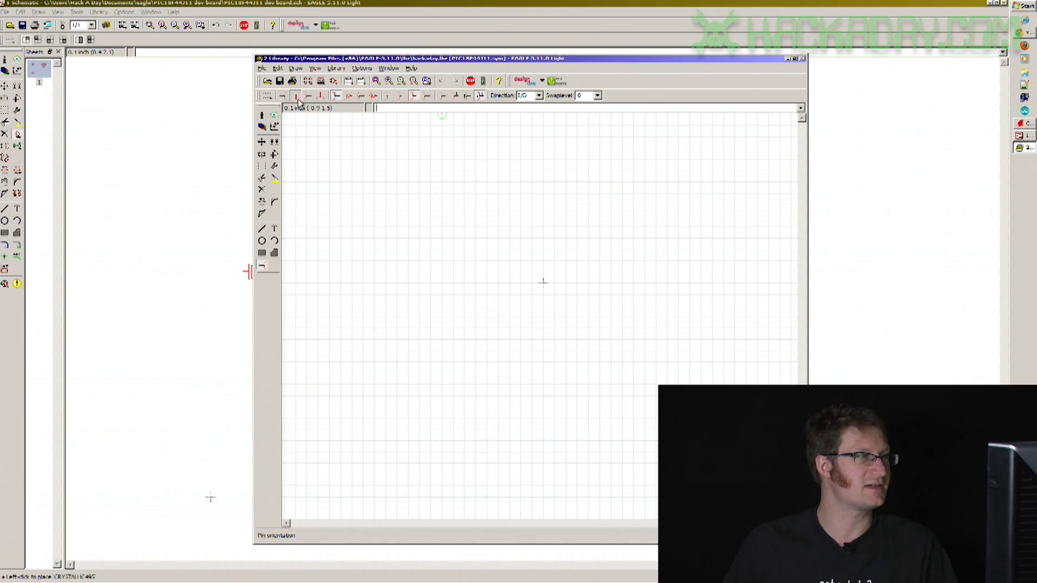
{"action": "right_click", "coordinate": [522, 262]}
{"action": "right_click", "coordinate": [521, 263]}
{"action": "right_click", "coordinate": [522, 262]}
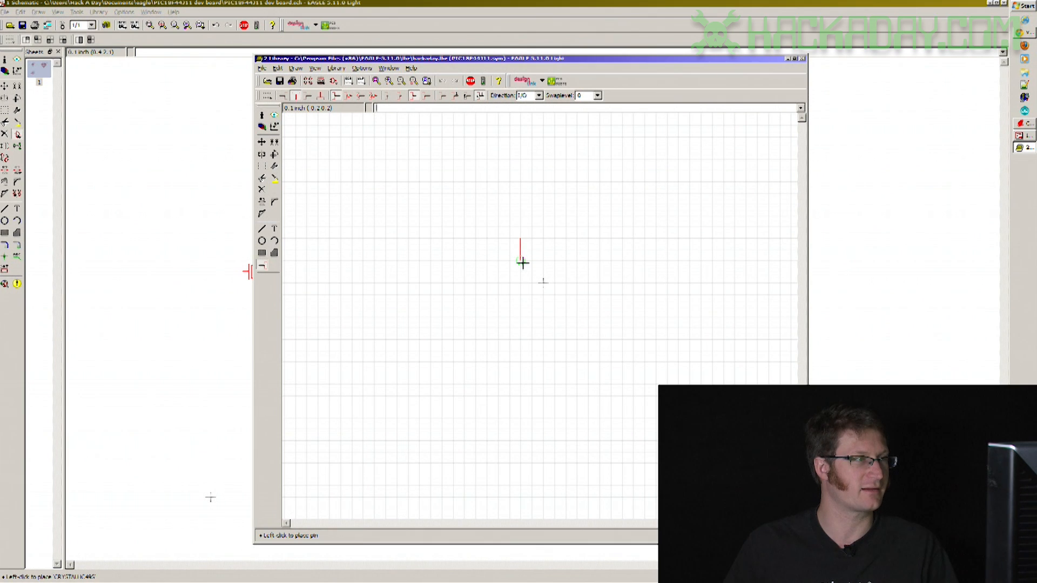
{"action": "right_click", "coordinate": [522, 263]}
{"action": "right_click", "coordinate": [522, 263]}
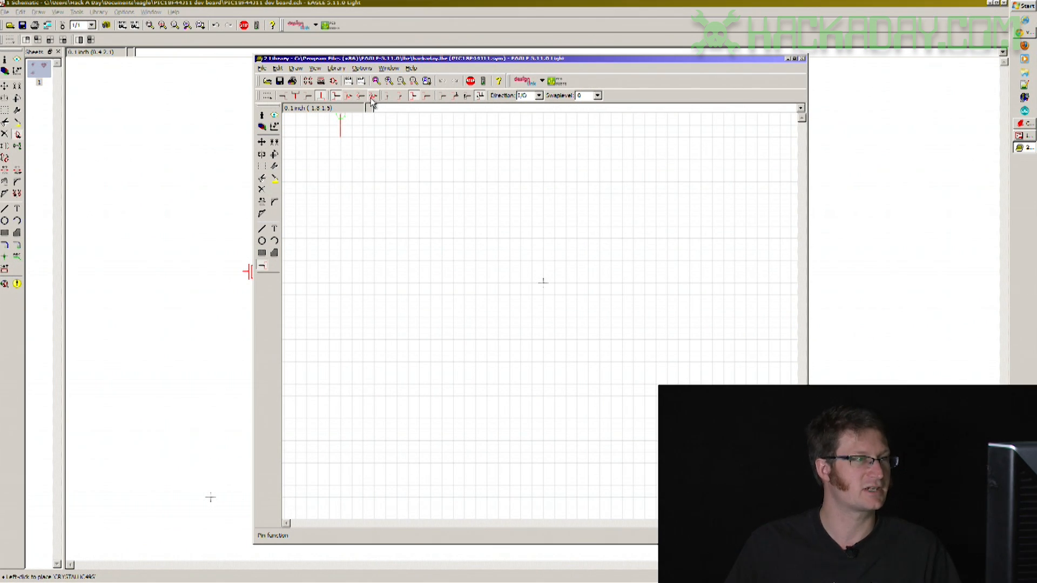
{"action": "left_click", "coordinate": [400, 96]}
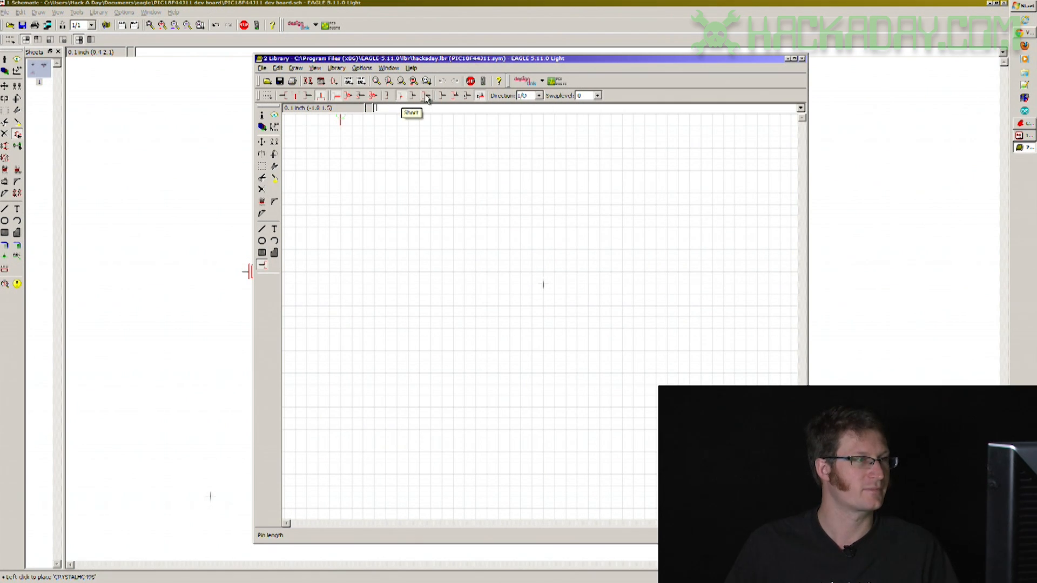
{"action": "left_click", "coordinate": [467, 97]}
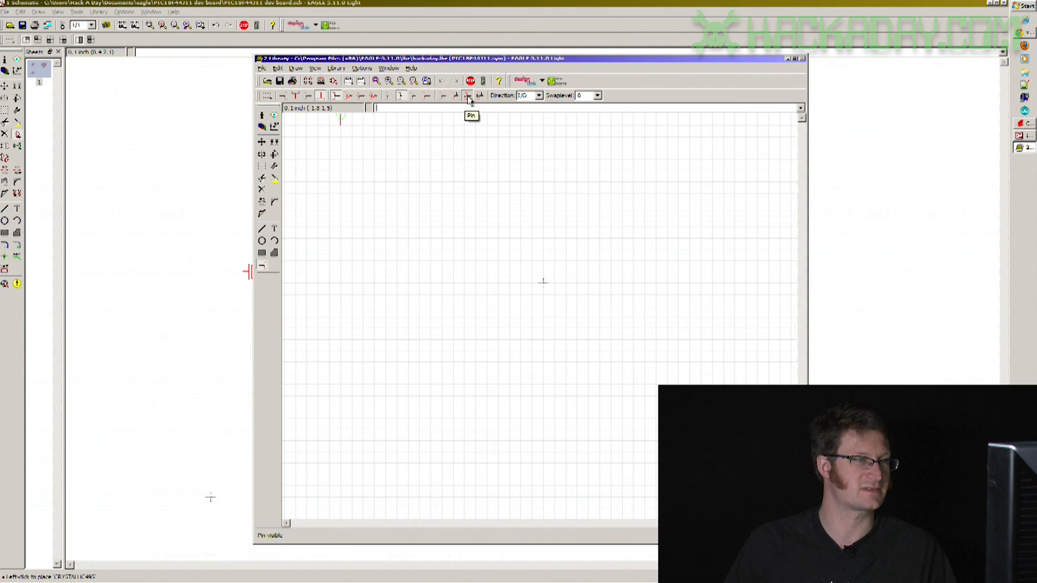
{"action": "left_click", "coordinate": [469, 97]}
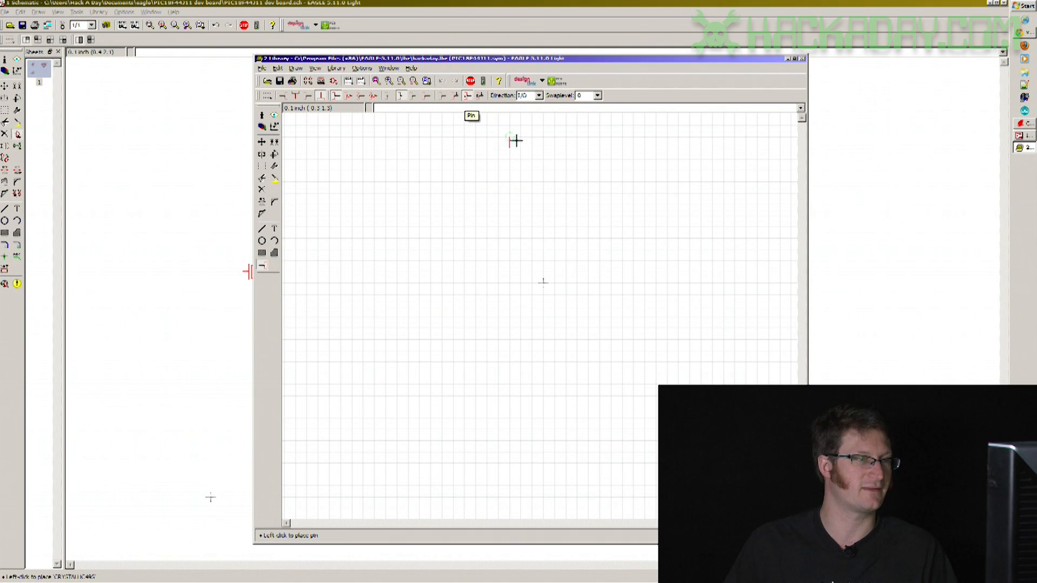
Turn the pin's connection point to the right and place four pins then three pins in a vertical column, leaving one grid position between the groups.
{"action": "right_click", "coordinate": [578, 246]}
{"action": "right_click", "coordinate": [579, 245]}
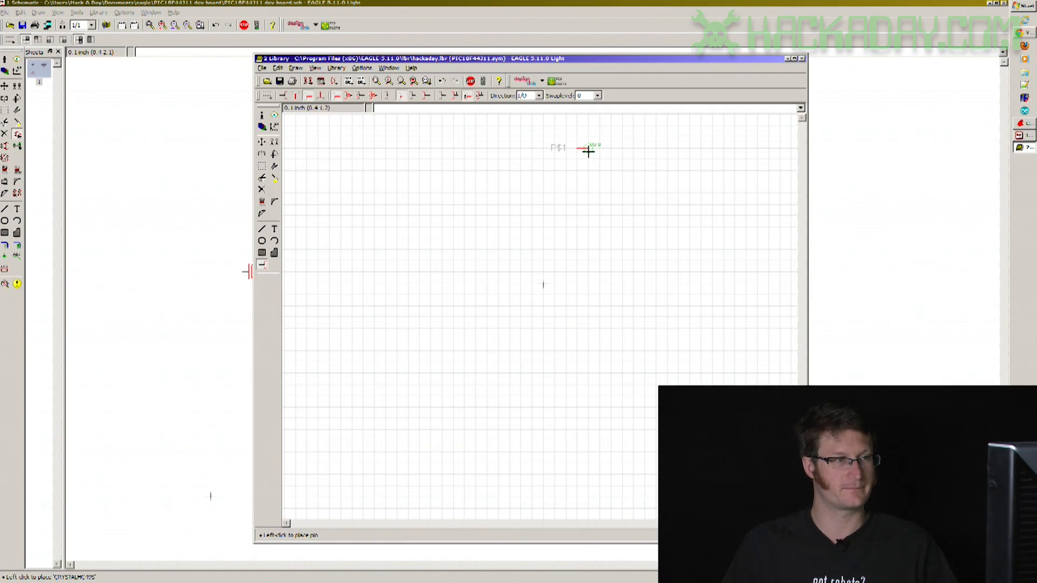
{"action": "left_click", "coordinate": [589, 159]}
{"action": "left_click", "coordinate": [589, 170]}
{"action": "left_click", "coordinate": [590, 181]}
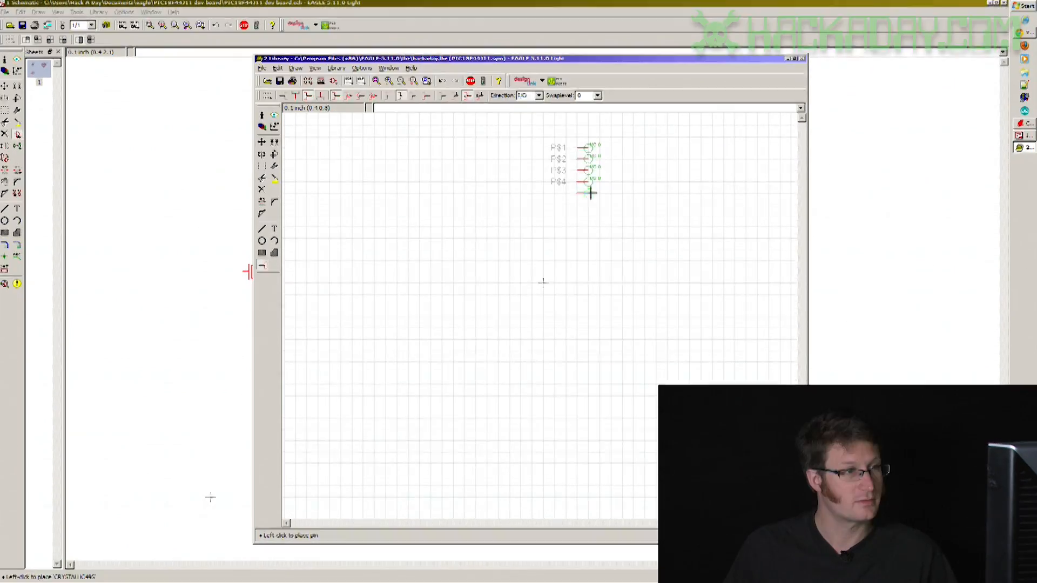
{"action": "left_click", "coordinate": [589, 204]}
{"action": "left_click", "coordinate": [588, 215]}
{"action": "left_click", "coordinate": [589, 226]}
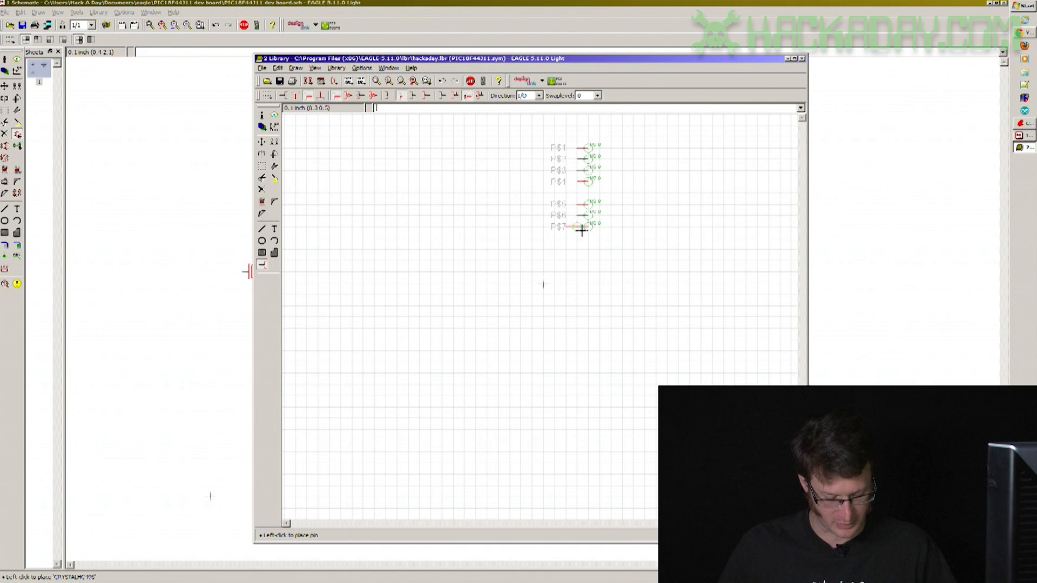
Add a group of eight pins to the column below the three-pin group, leaving two empty grid positions between the groups.
{"action": "left_click", "coordinate": [586, 260]}
{"action": "left_click", "coordinate": [586, 271]}
{"action": "left_click", "coordinate": [586, 282]}
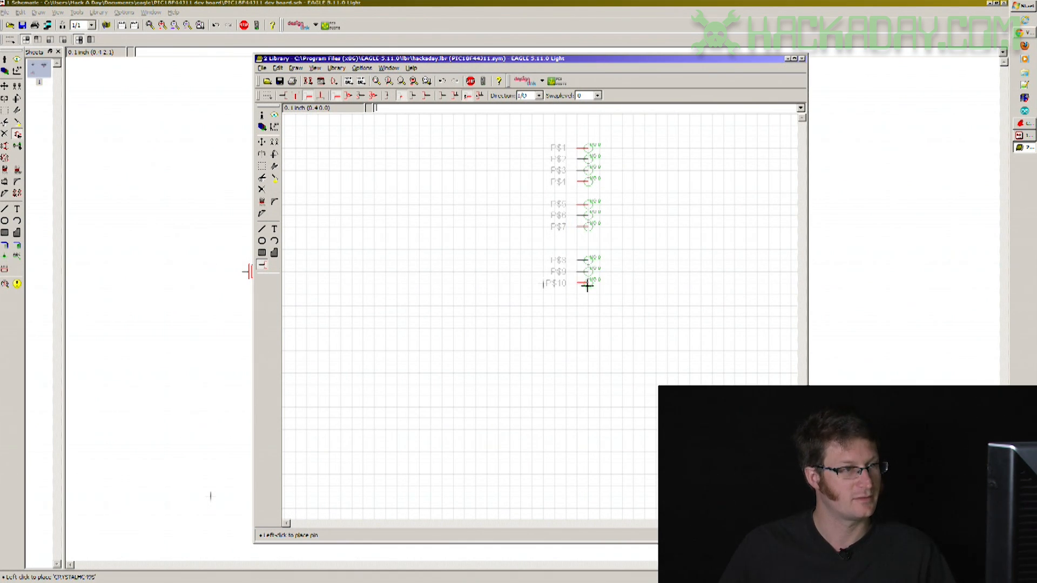
{"action": "left_click", "coordinate": [586, 294]}
{"action": "left_click", "coordinate": [587, 305]}
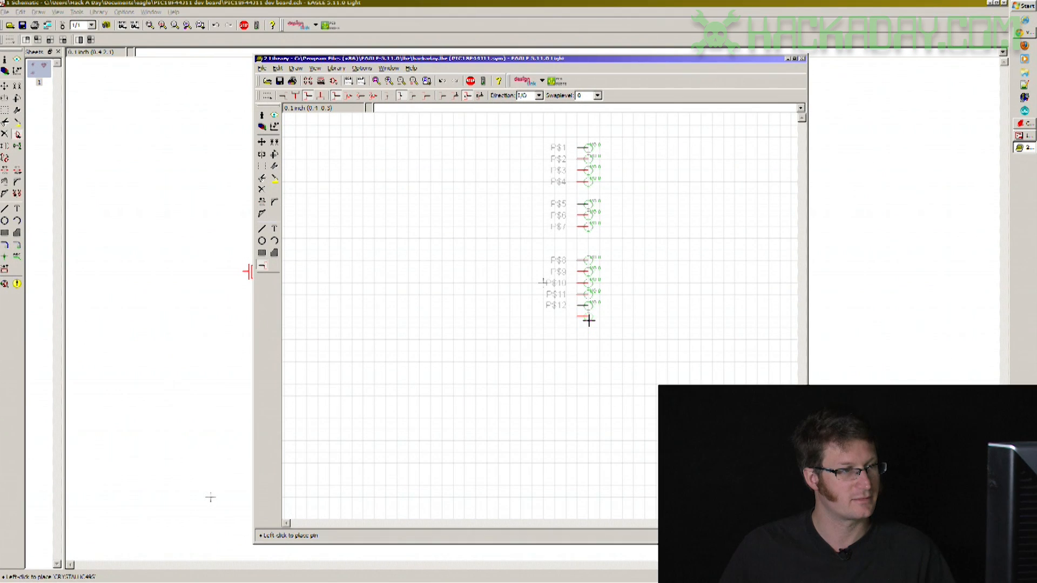
{"action": "left_click", "coordinate": [588, 316]}
{"action": "left_click", "coordinate": [588, 328]}
{"action": "double_click", "coordinate": [588, 339]}
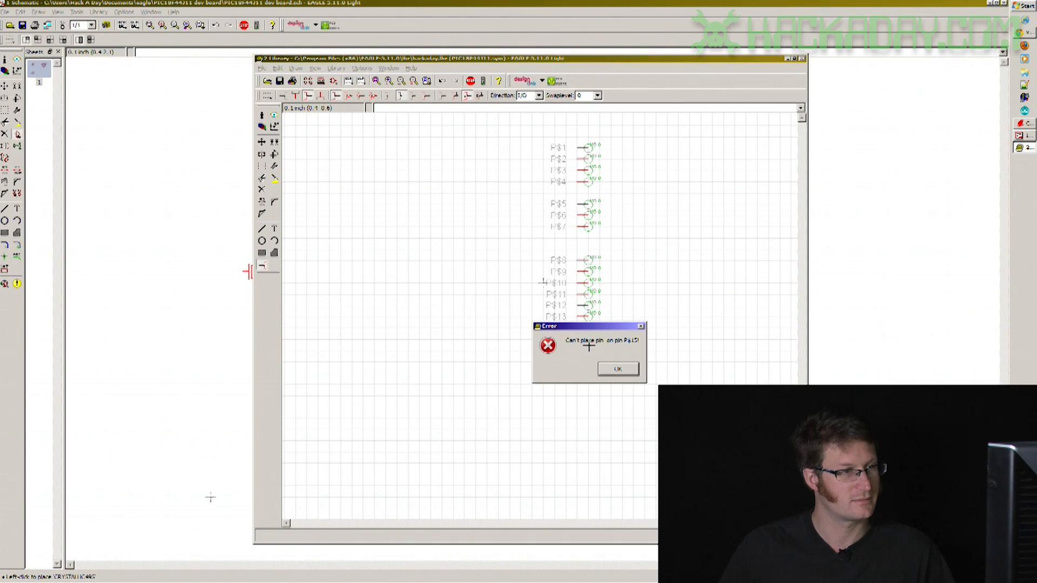
{"action": "left_click", "coordinate": [618, 369]}
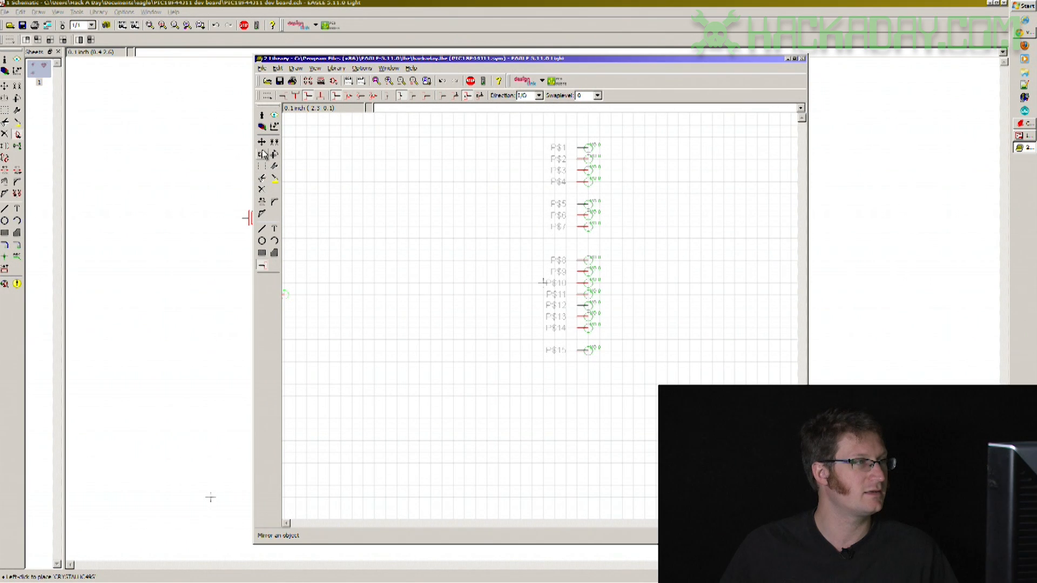
Move the lowest pin up one grid position so it sits directly beneath the rest of its eight-pin group.
{"action": "key", "text": "F7"}
{"action": "left_click", "coordinate": [584, 350]}
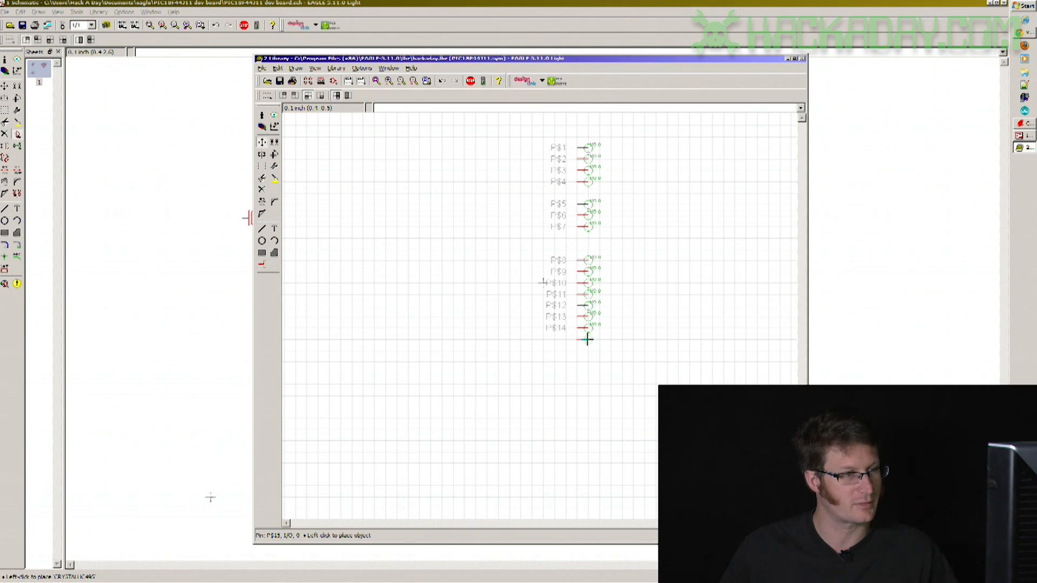
{"action": "left_click", "coordinate": [586, 339]}
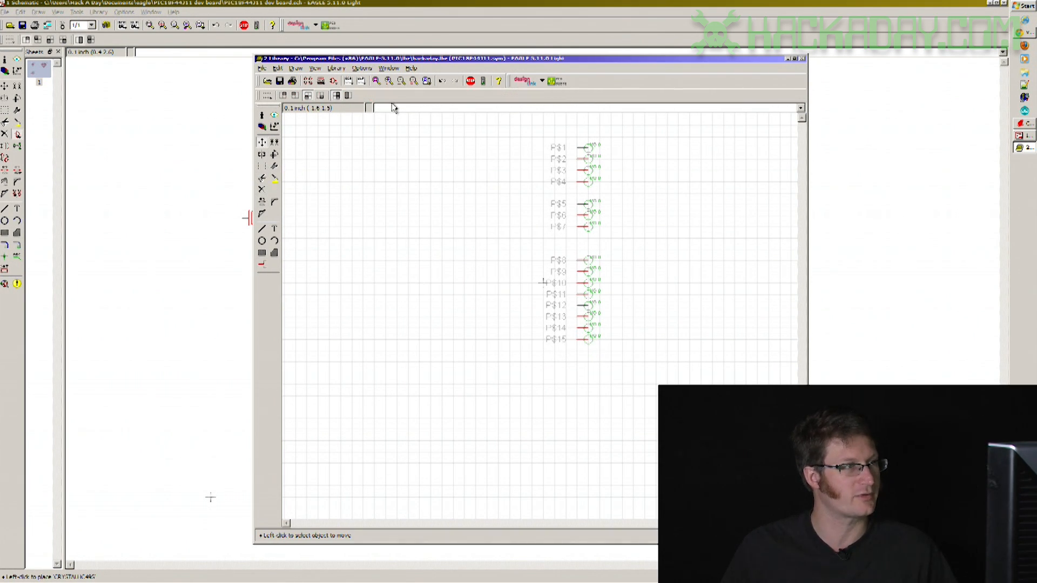
Place a second group of eight right-facing pins in the column, two empty grid positions below the first eight-pin group.
{"action": "left_click", "coordinate": [261, 264]}
{"action": "right_click", "coordinate": [584, 378]}
{"action": "right_click", "coordinate": [583, 378]}
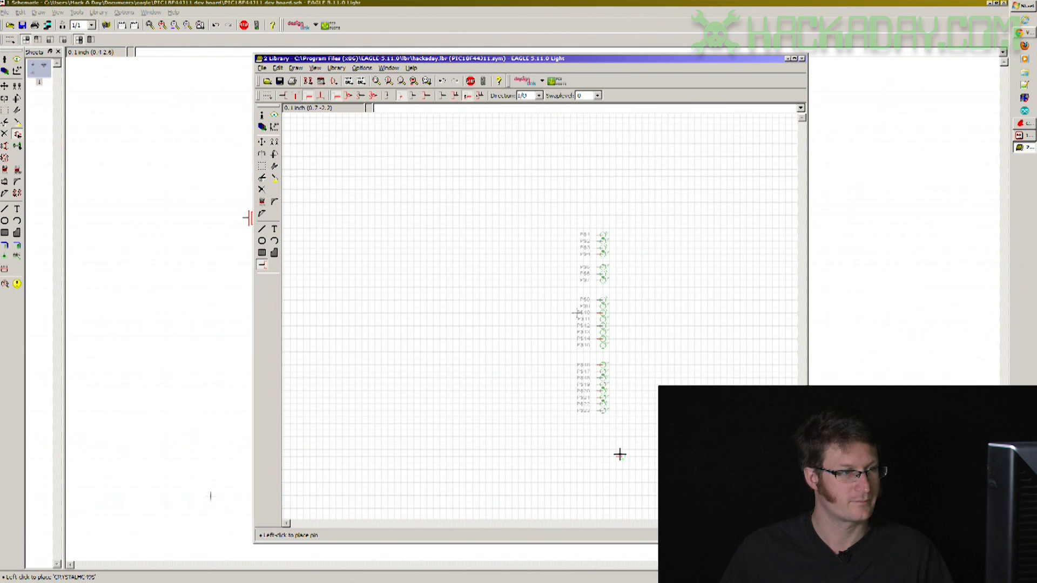
Examine the numbering, alignment and spacing of the pin groups in the column.
{"action": "scroll", "coordinate": [601, 354], "scroll_direction": "up", "scroll_amount": 4}
{"action": "scroll", "coordinate": [602, 357], "scroll_direction": "down", "scroll_amount": 2}
{"action": "scroll", "coordinate": [599, 351], "scroll_direction": "up", "scroll_amount": 2}
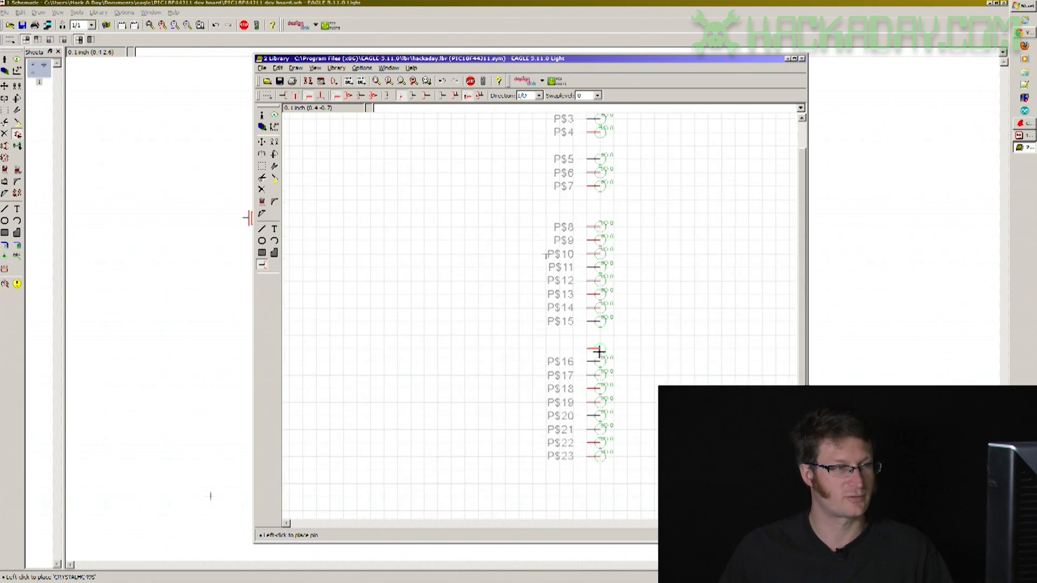
{"action": "scroll", "coordinate": [600, 352], "scroll_direction": "down", "scroll_amount": 3}
{"action": "scroll", "coordinate": [599, 353], "scroll_direction": "up", "scroll_amount": 2}
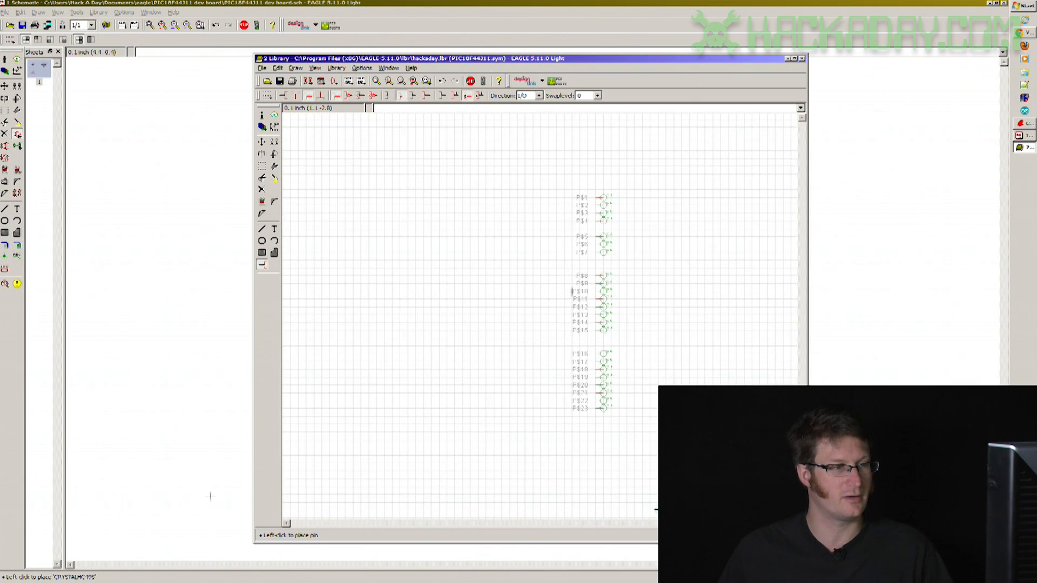
{"action": "scroll", "coordinate": [573, 291], "scroll_direction": "up", "scroll_amount": 2}
{"action": "scroll", "coordinate": [556, 254], "scroll_direction": "down", "scroll_amount": 1}
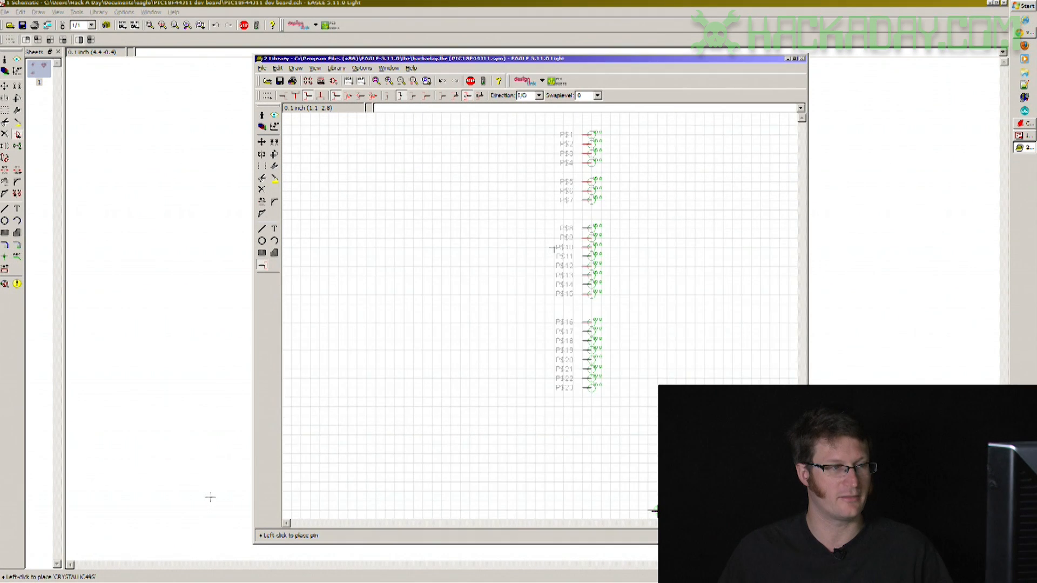
{"action": "scroll", "coordinate": [654, 511], "scroll_direction": "up", "scroll_amount": 3}
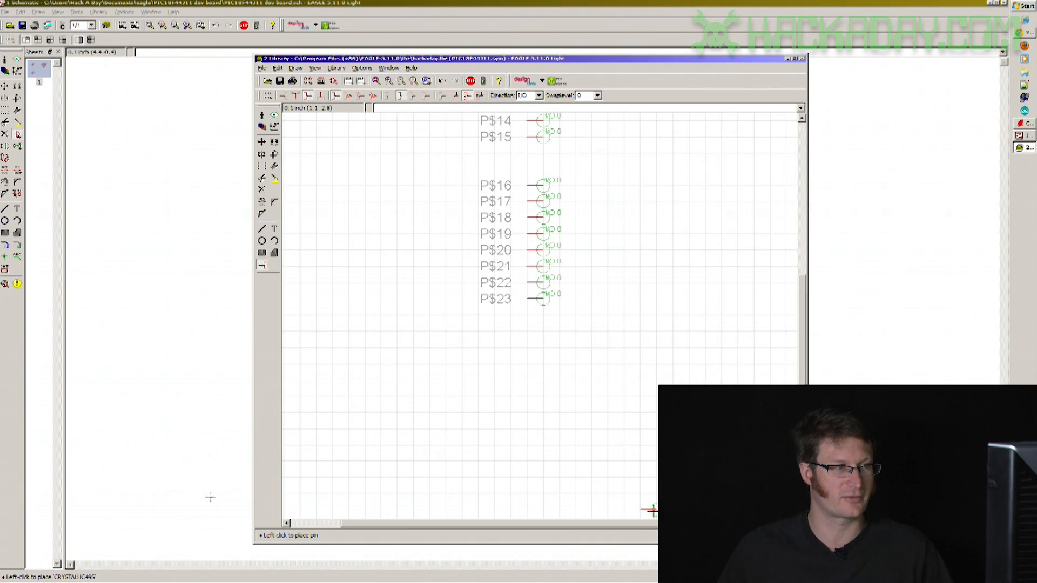
{"action": "scroll", "coordinate": [524, 171], "scroll_direction": "down", "scroll_amount": 1}
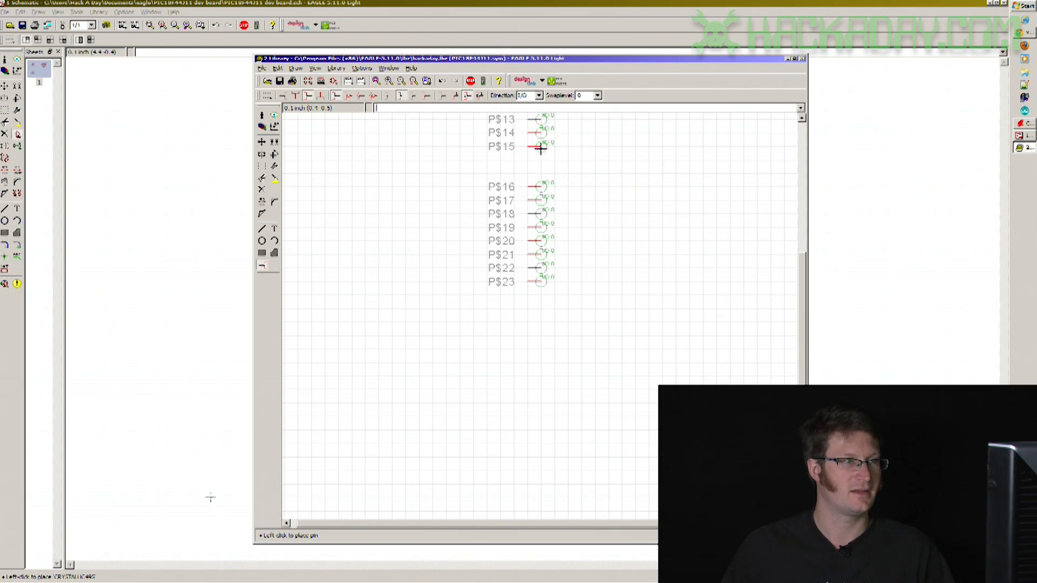
{"action": "scroll", "coordinate": [542, 129], "scroll_direction": "up", "scroll_amount": 1}
{"action": "scroll", "coordinate": [540, 129], "scroll_direction": "up", "scroll_amount": 3}
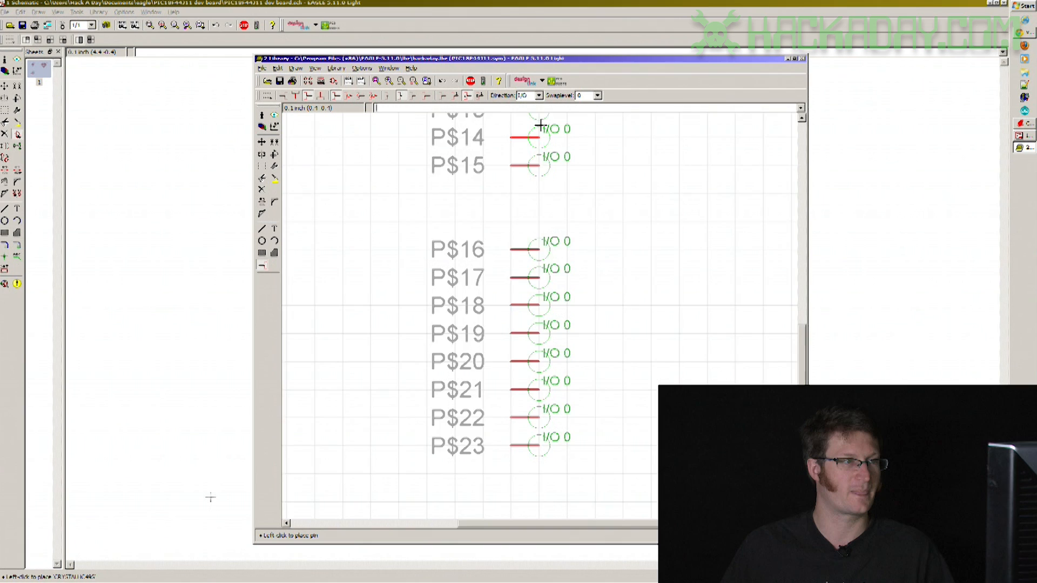
{"action": "scroll", "coordinate": [538, 127], "scroll_direction": "up", "scroll_amount": 2}
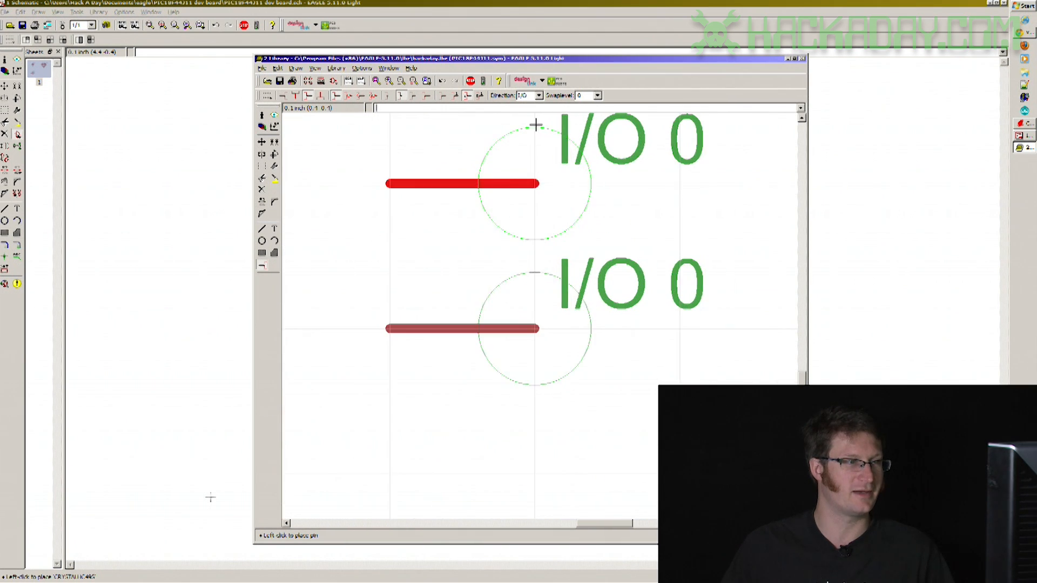
{"action": "scroll", "coordinate": [533, 325], "scroll_direction": "down", "scroll_amount": 2}
{"action": "scroll", "coordinate": [533, 324], "scroll_direction": "down", "scroll_amount": 6}
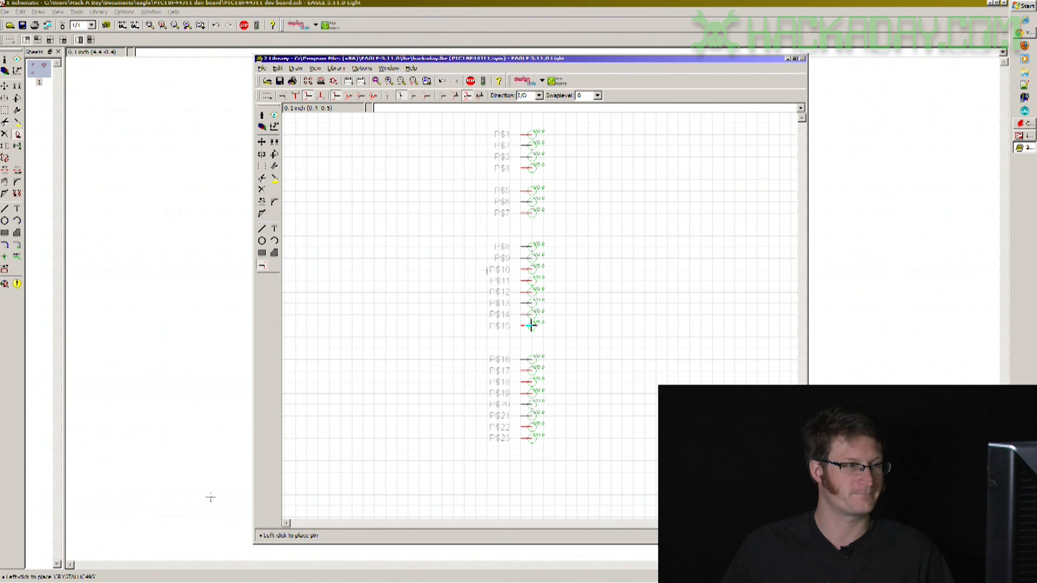
Place a third group of eight pins in the column, leaving two empty grid positions below the previous group.
{"action": "scroll", "coordinate": [532, 325], "scroll_direction": "down", "scroll_amount": 1}
{"action": "scroll", "coordinate": [527, 456], "scroll_direction": "down", "scroll_amount": 4}
{"action": "middle_click_drag", "start_coordinate": [527, 456], "coordinate": [526, 315]}
{"action": "scroll", "coordinate": [526, 313], "scroll_direction": "up", "scroll_amount": 3}
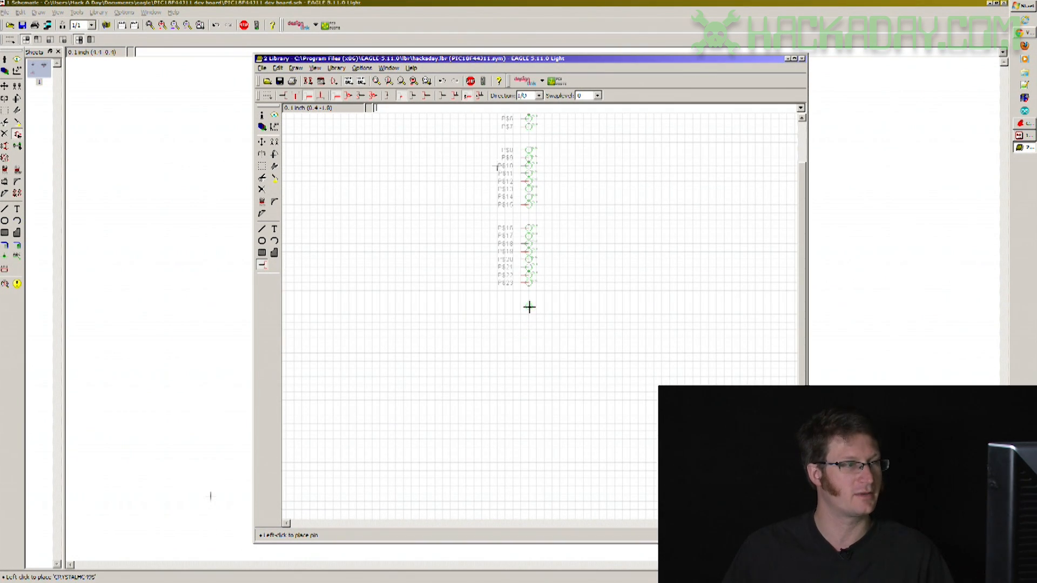
{"action": "left_click", "coordinate": [529, 307]}
{"action": "left_click", "coordinate": [529, 314]}
{"action": "left_click", "coordinate": [530, 322]}
{"action": "left_click", "coordinate": [529, 329]}
{"action": "left_click", "coordinate": [529, 337]}
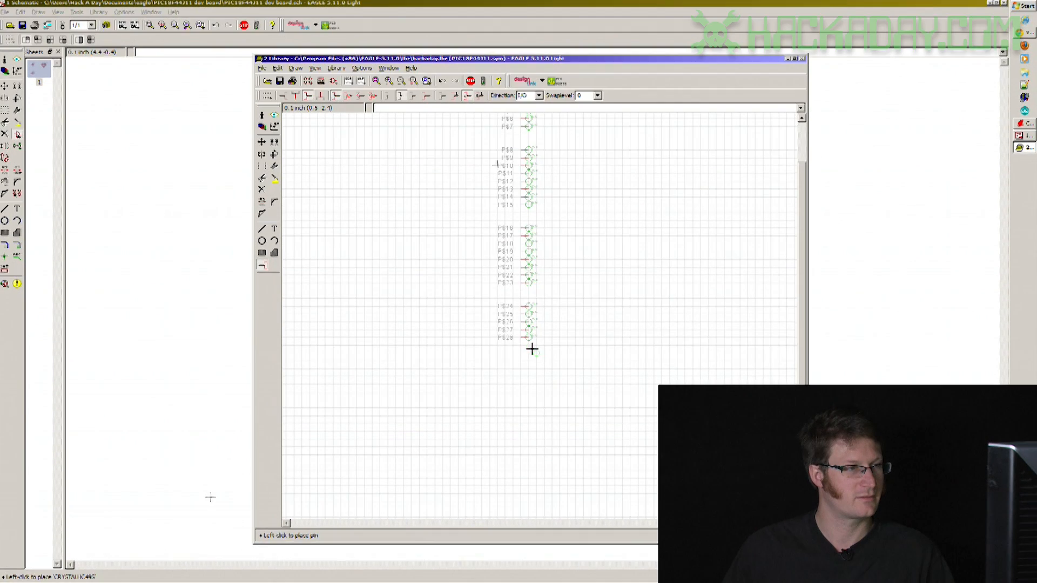
{"action": "left_click", "coordinate": [529, 345]}
{"action": "left_click", "coordinate": [529, 354]}
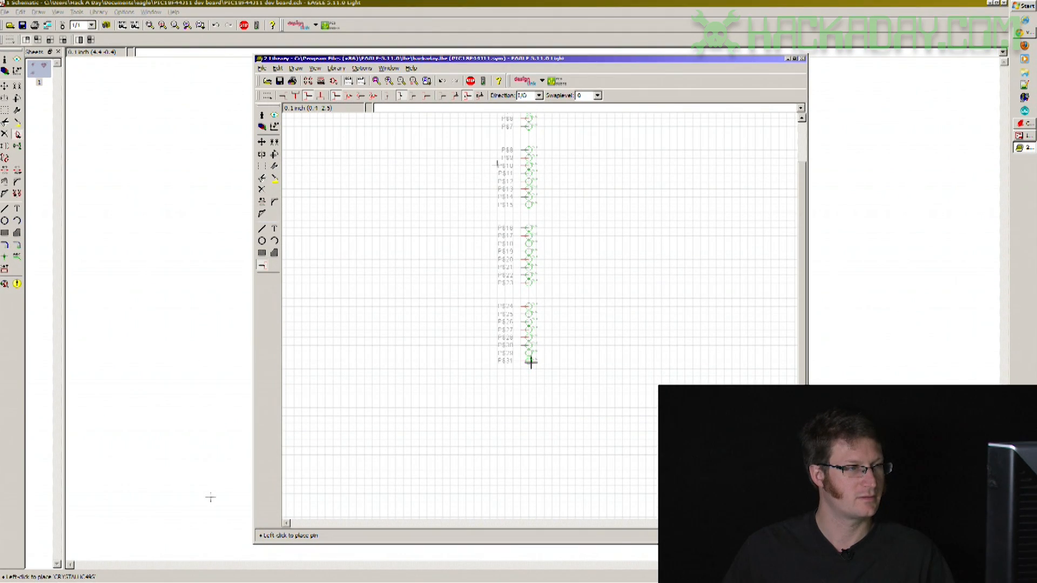
{"action": "left_click", "coordinate": [529, 362]}
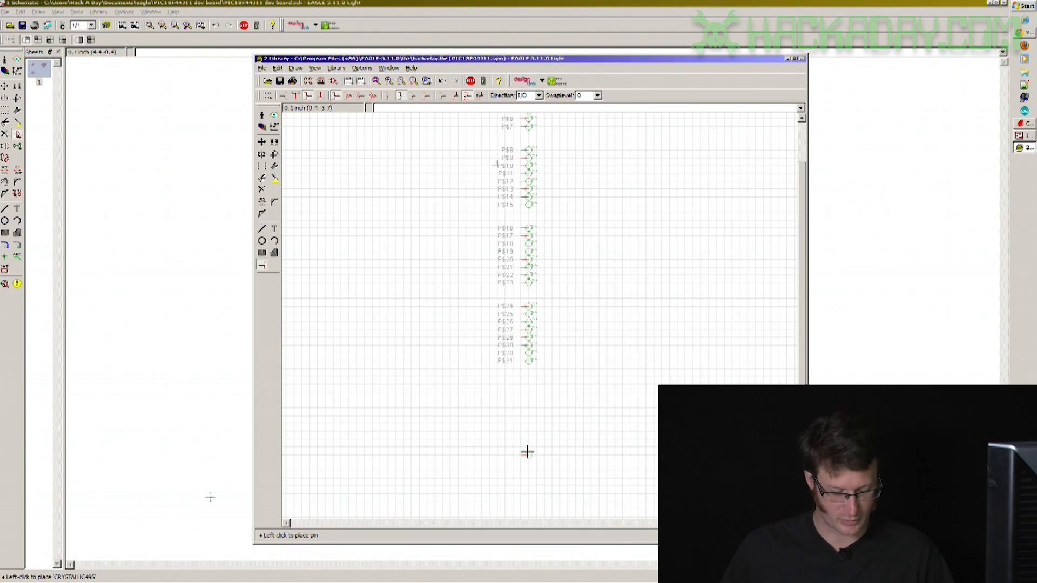
Place a final group of three pins at the column's lower end, leaving one empty grid position above it.
{"action": "left_click", "coordinate": [528, 377]}
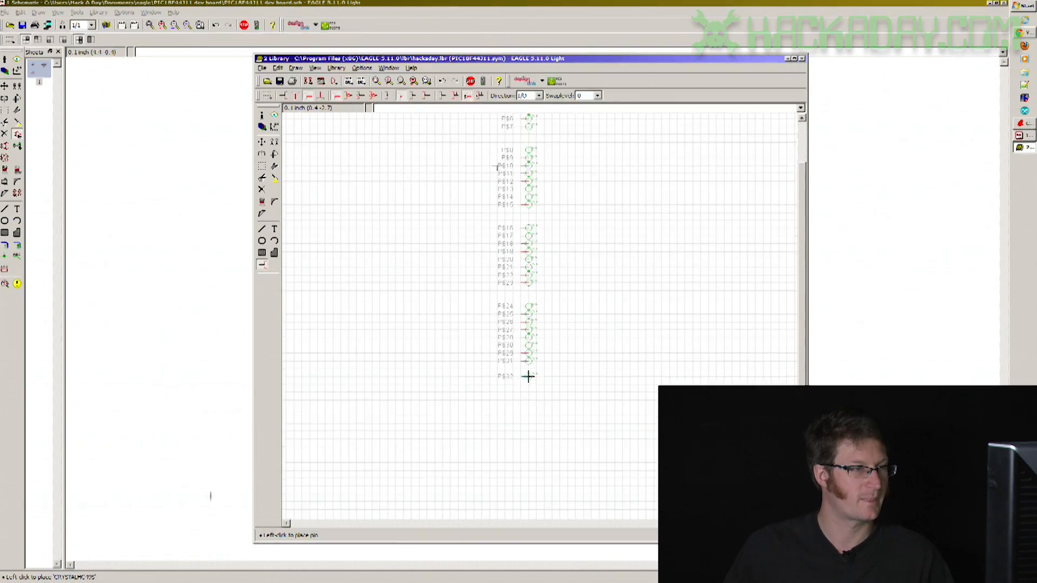
{"action": "left_click", "coordinate": [528, 384]}
{"action": "left_click", "coordinate": [529, 393]}
{"action": "scroll", "coordinate": [408, 387], "scroll_direction": "down", "scroll_amount": 2}
{"action": "left_click", "coordinate": [262, 166]}
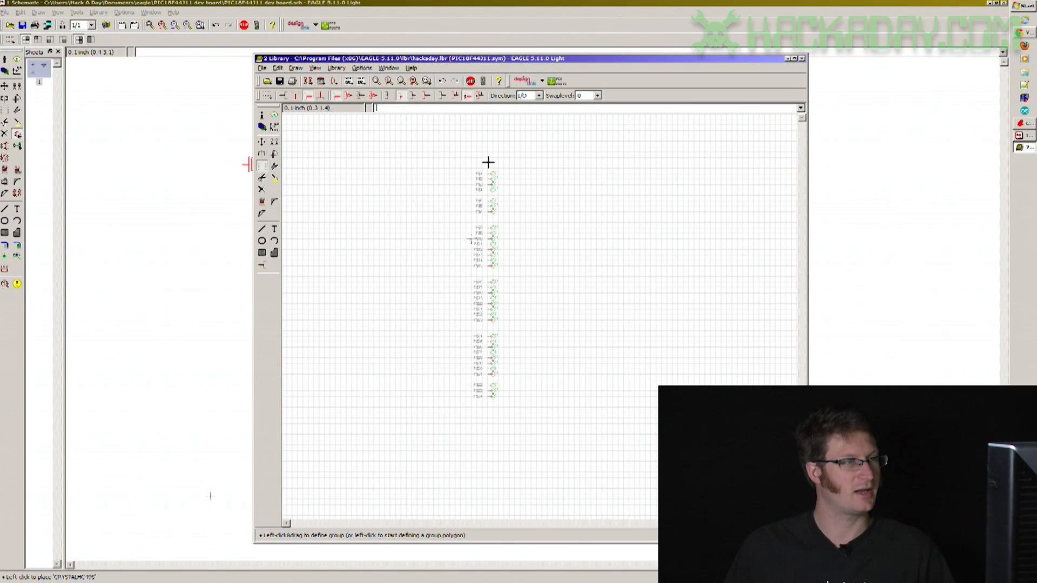
{"action": "mouse_move", "coordinate": [488, 162]}
{"action": "left_mouse_down"}
{"action": "mouse_move", "coordinate": [452, 197]}
{"action": "mouse_move", "coordinate": [347, 371]}
{"action": "mouse_move", "coordinate": [372, 381]}
{"action": "mouse_move", "coordinate": [405, 158]}
{"action": "mouse_move", "coordinate": [382, 137]}
{"action": "left_mouse_up"}
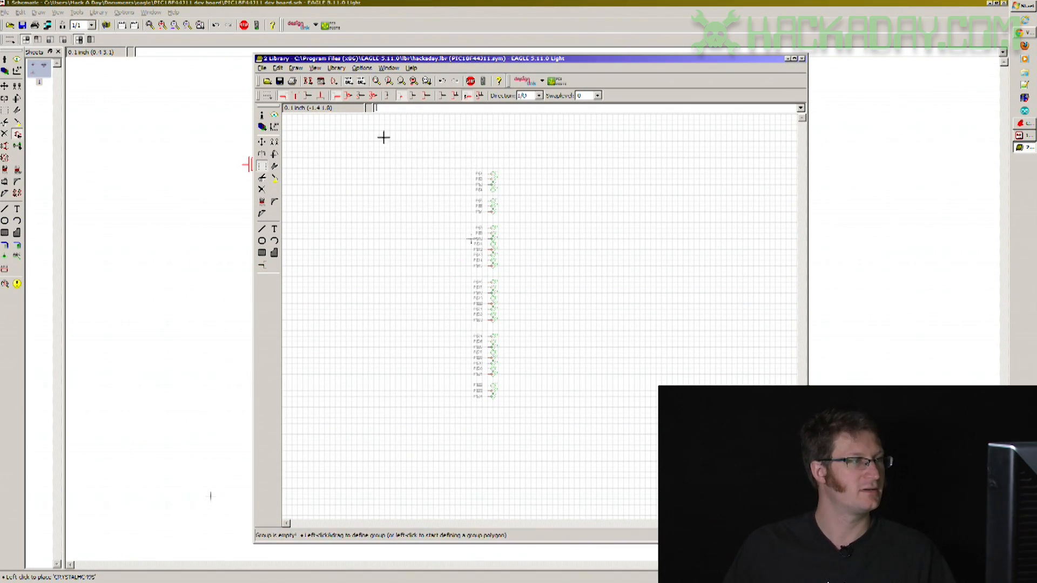
Draw a closed rectangular wire outline on the Symbols layer, with its right edge running along the inner ends of the pin column.
{"action": "left_click", "coordinate": [263, 231]}
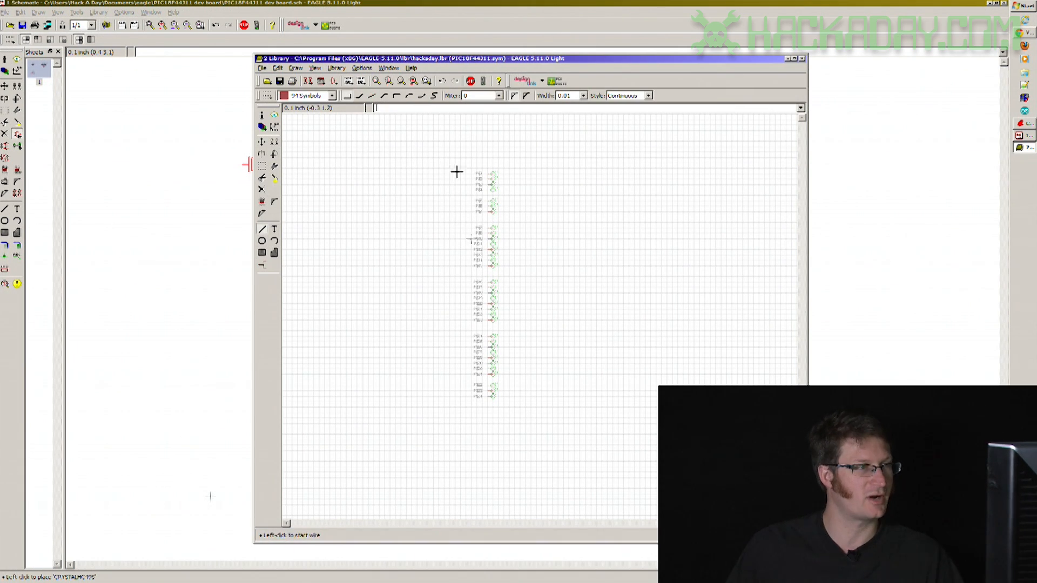
{"action": "left_click", "coordinate": [487, 151]}
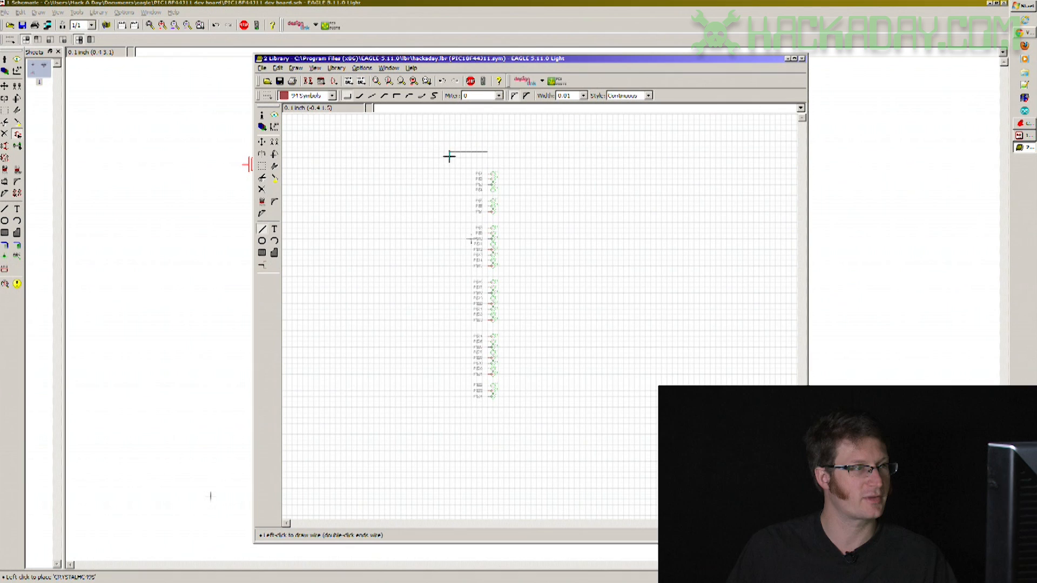
{"action": "left_click", "coordinate": [379, 417]}
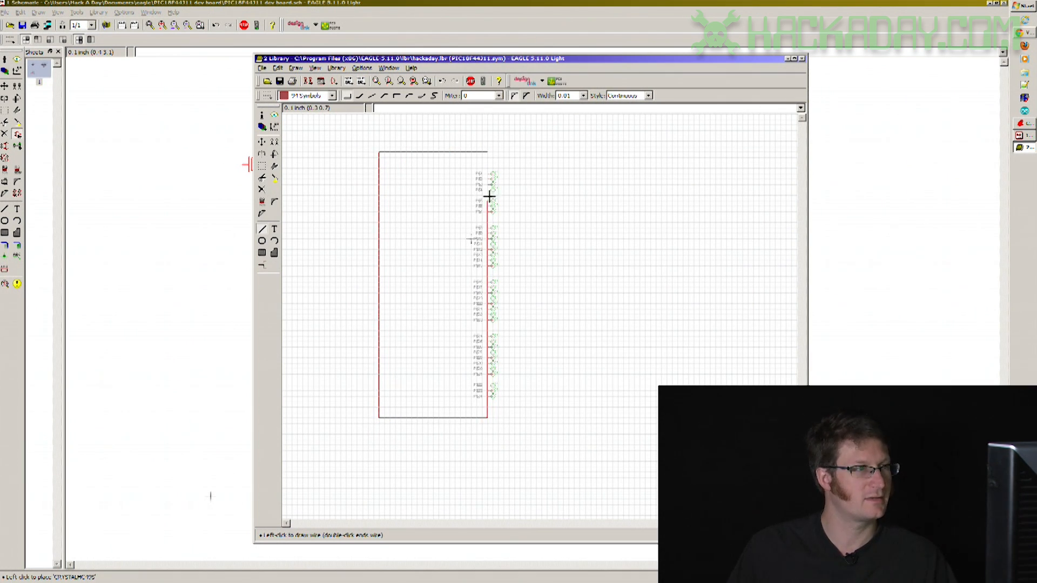
{"action": "double_click", "coordinate": [488, 152]}
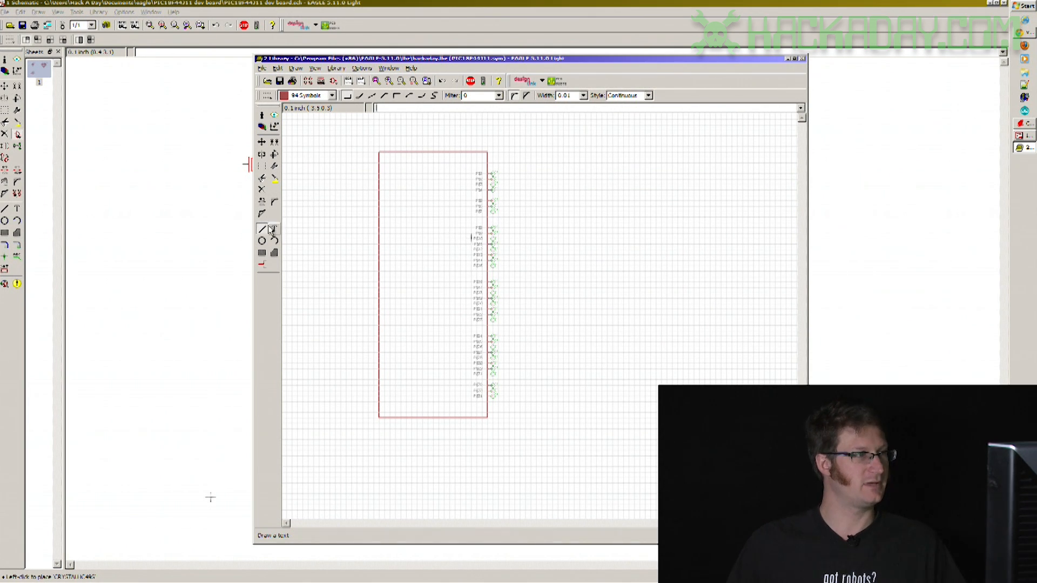
Rename the two uppermost pins in the right column as A0 and A1.
{"action": "left_click", "coordinate": [262, 201]}
{"action": "scroll", "coordinate": [489, 174], "scroll_direction": "up", "scroll_amount": 4}
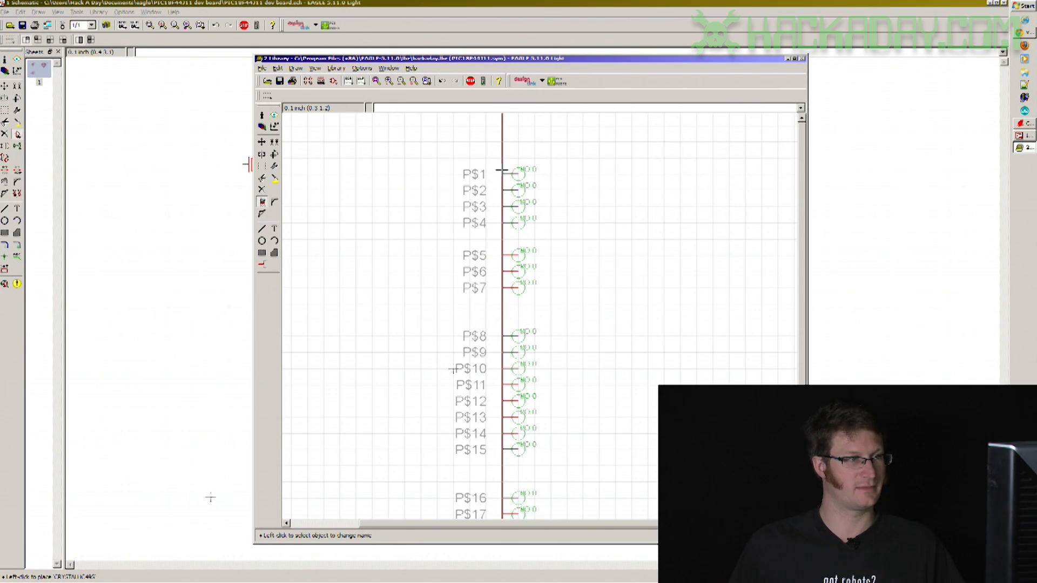
{"action": "left_click", "coordinate": [518, 173]}
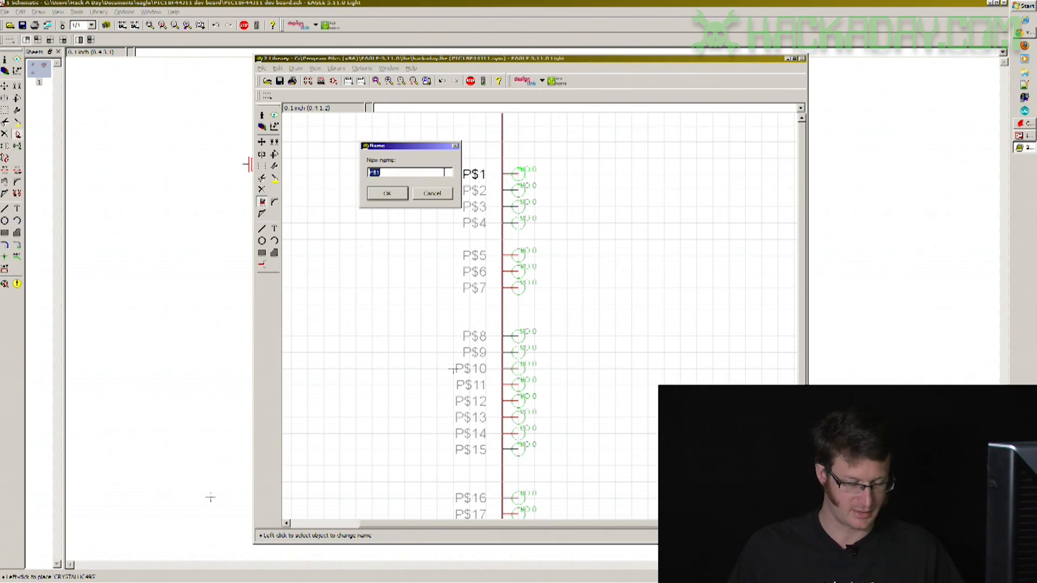
{"action": "type", "text": "A"}
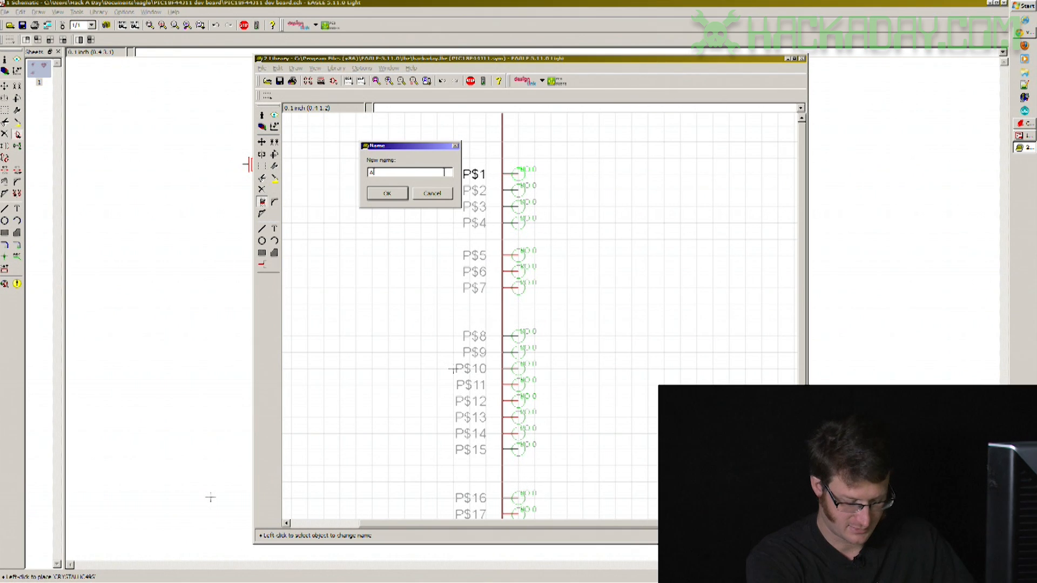
{"action": "type", "text": "0"}
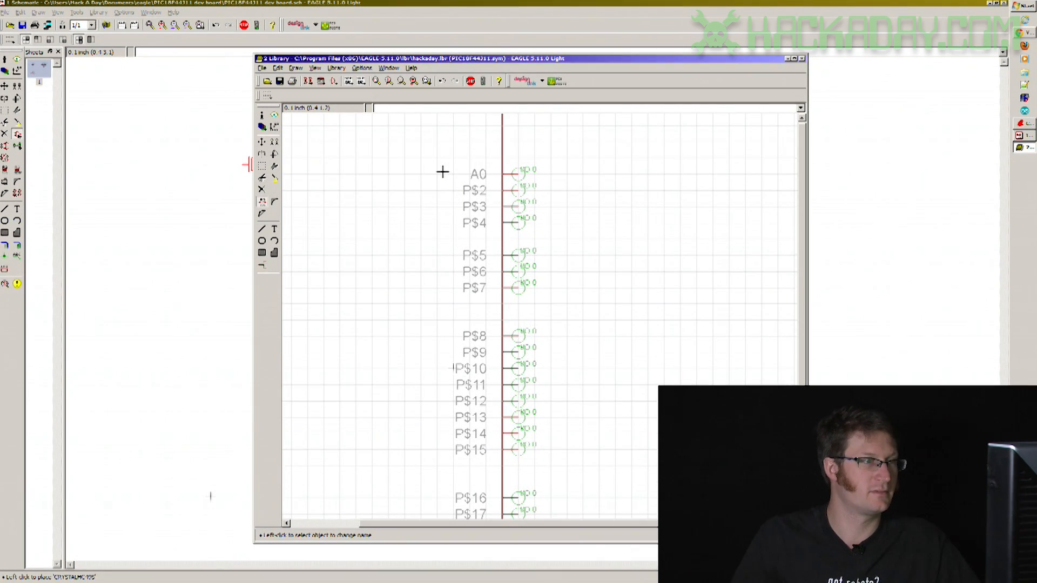
{"action": "left_click", "coordinate": [520, 188]}
{"action": "type", "text": "A"}
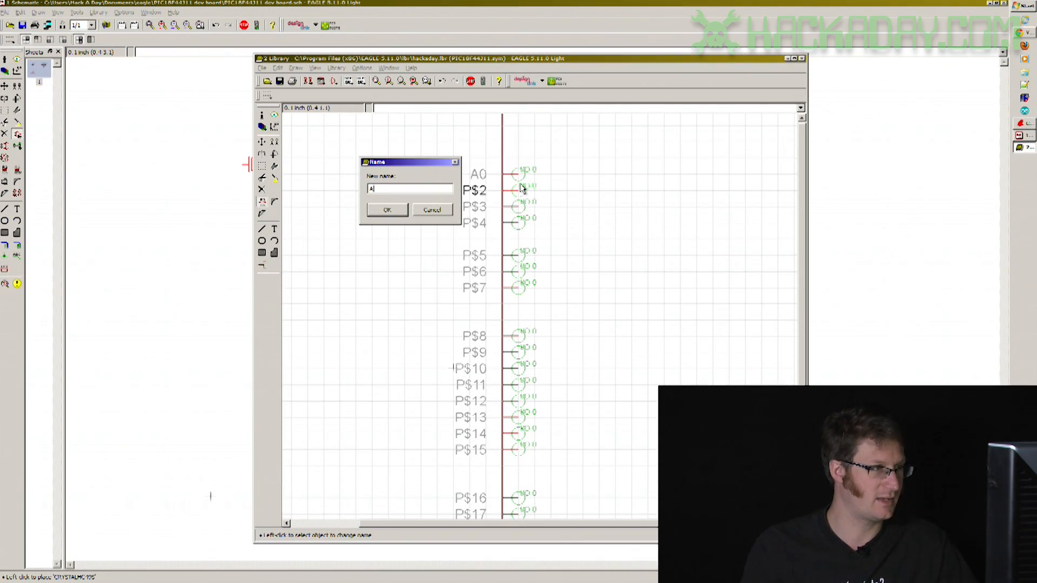
{"action": "type", "text": "1"}
{"action": "left_click", "coordinate": [400, 212]}
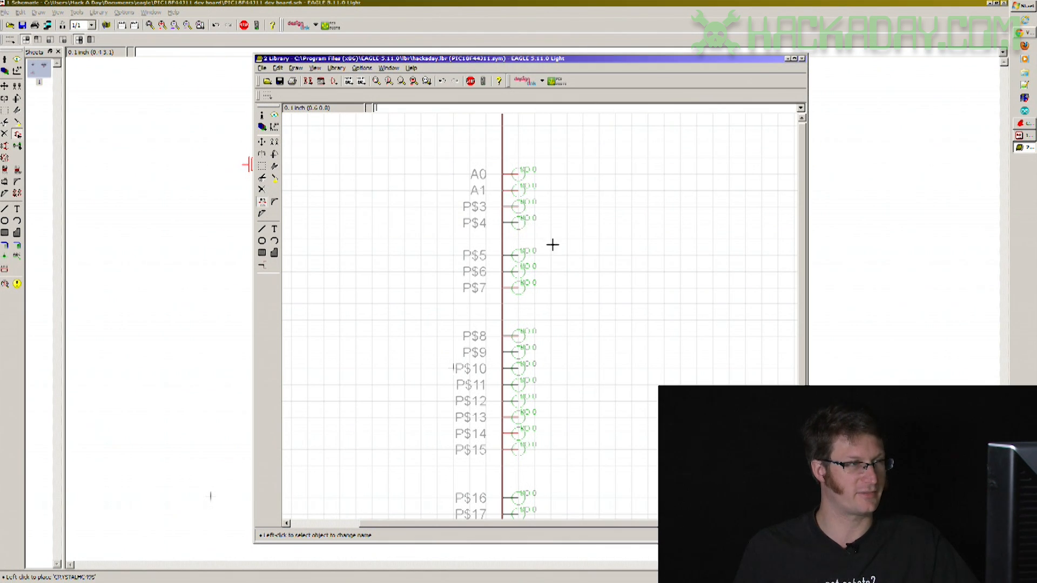
Place two adjacent upward-facing pins on the outline's top edge.
{"action": "scroll", "coordinate": [549, 244], "scroll_direction": "down", "scroll_amount": 3}
{"action": "scroll", "coordinate": [549, 244], "scroll_direction": "down", "scroll_amount": 1}
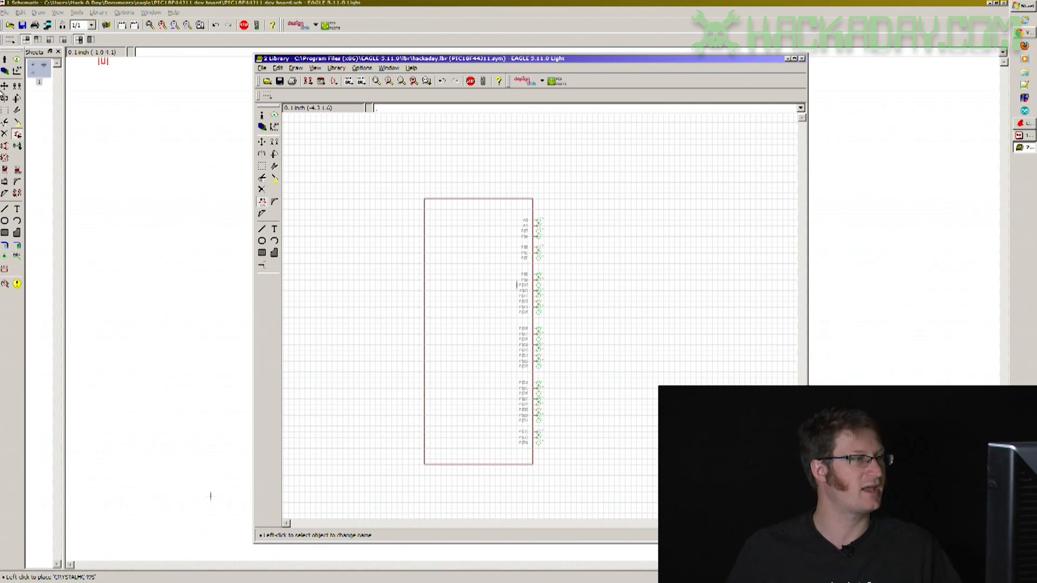
{"action": "left_click", "coordinate": [263, 267]}
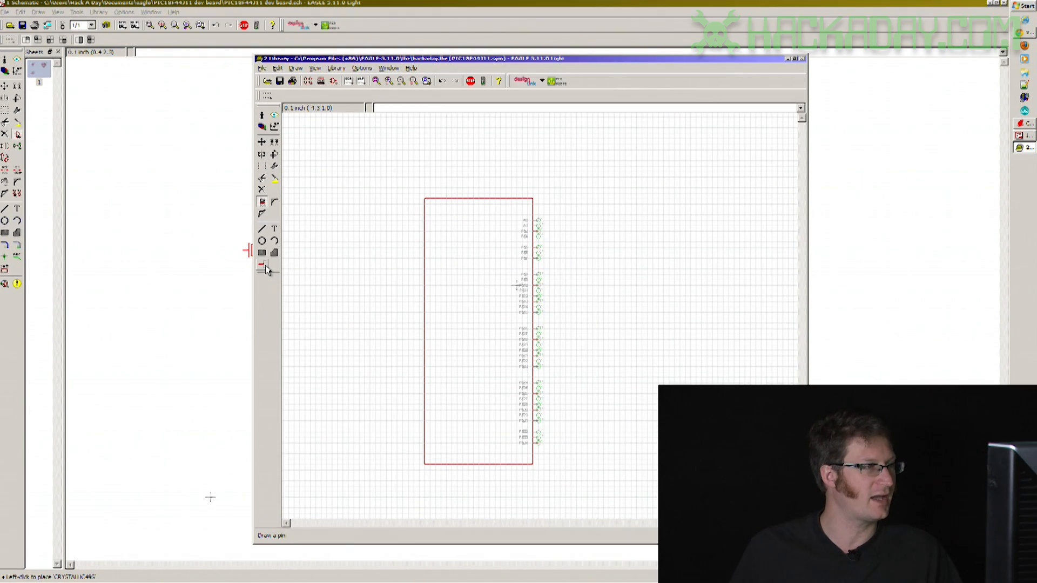
{"action": "left_click", "coordinate": [264, 267]}
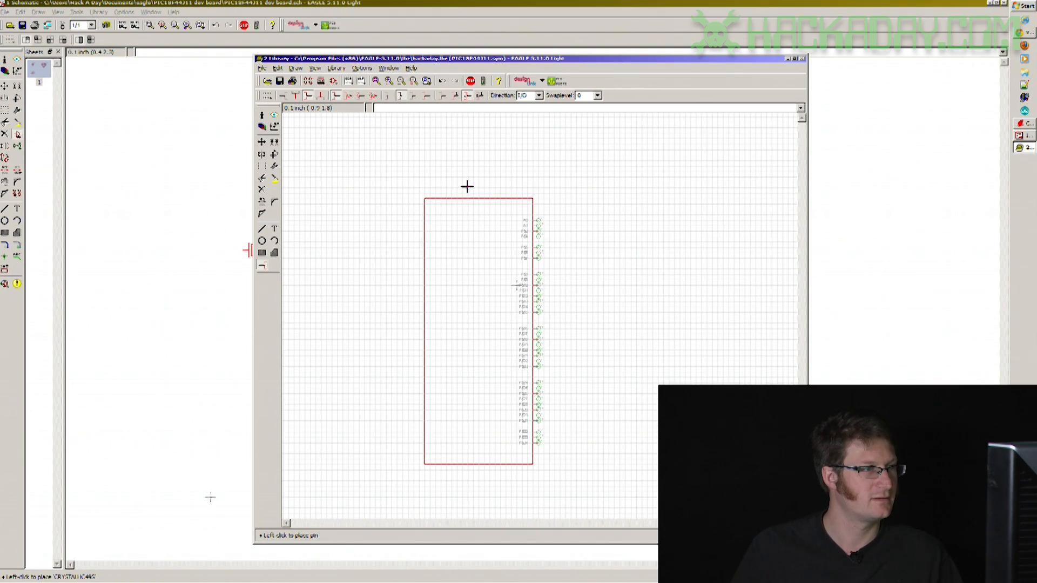
{"action": "scroll", "coordinate": [467, 186], "scroll_direction": "up", "scroll_amount": 5}
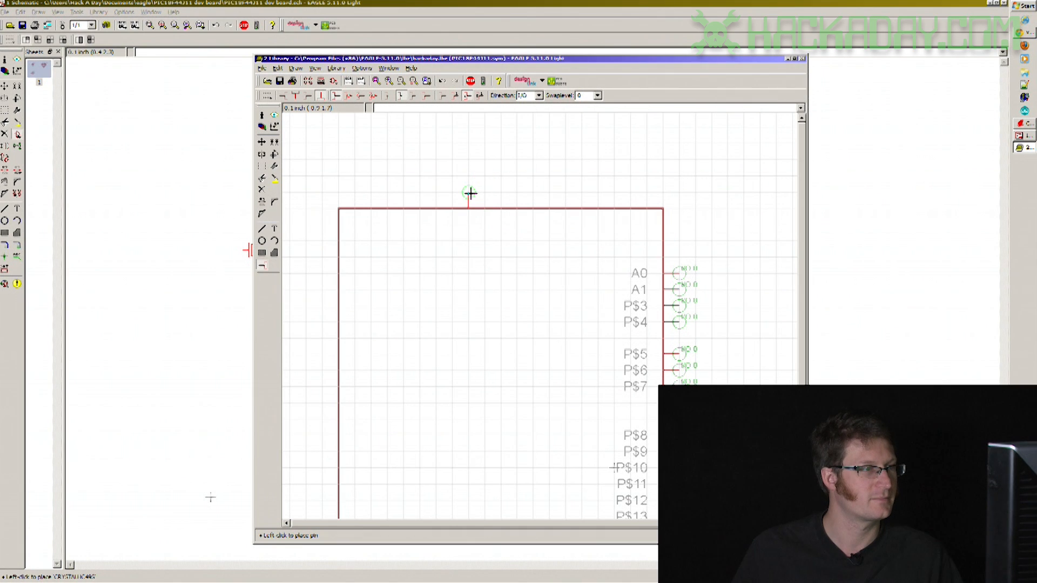
{"action": "left_click", "coordinate": [470, 193]}
Place two adjacent downward-facing pins on the outline's bottom edge, below the top pair.
{"action": "scroll", "coordinate": [486, 138], "scroll_direction": "down", "scroll_amount": 4}
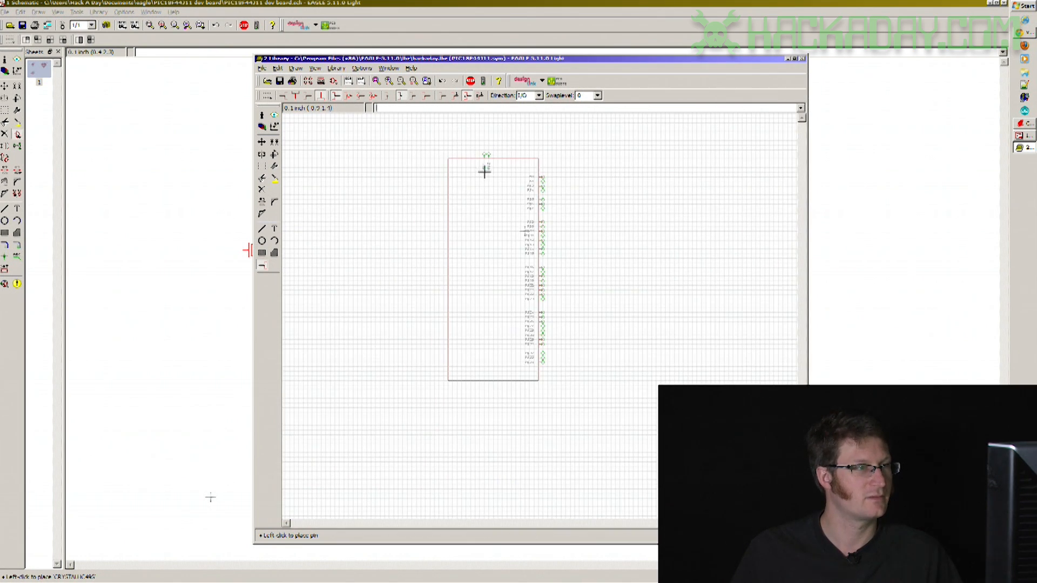
{"action": "right_click", "coordinate": [471, 405]}
{"action": "right_click", "coordinate": [476, 417]}
{"action": "scroll", "coordinate": [481, 396], "scroll_direction": "up", "scroll_amount": 3}
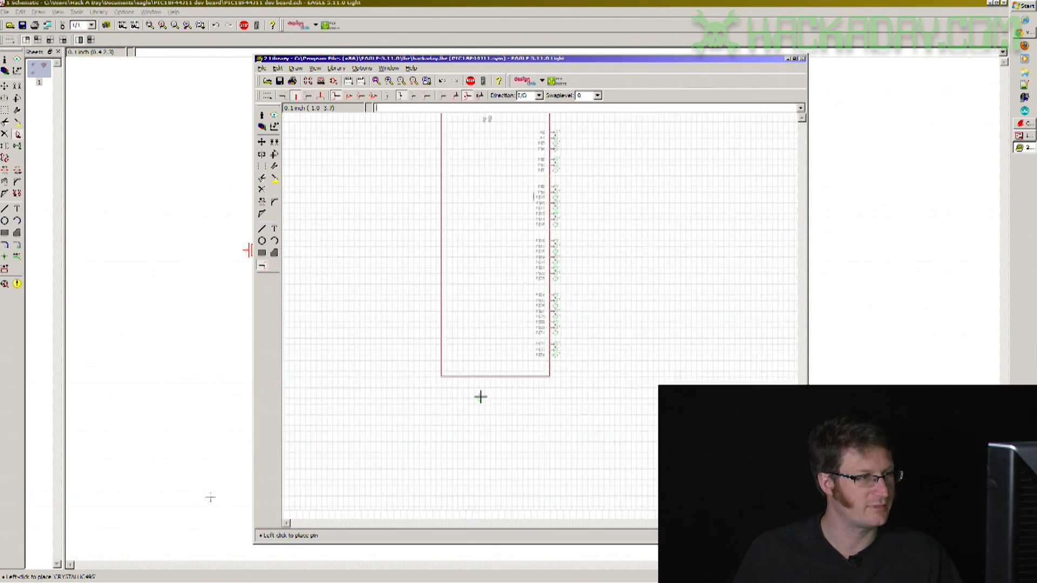
{"action": "left_click", "coordinate": [489, 376]}
{"action": "left_click", "coordinate": [502, 376]}
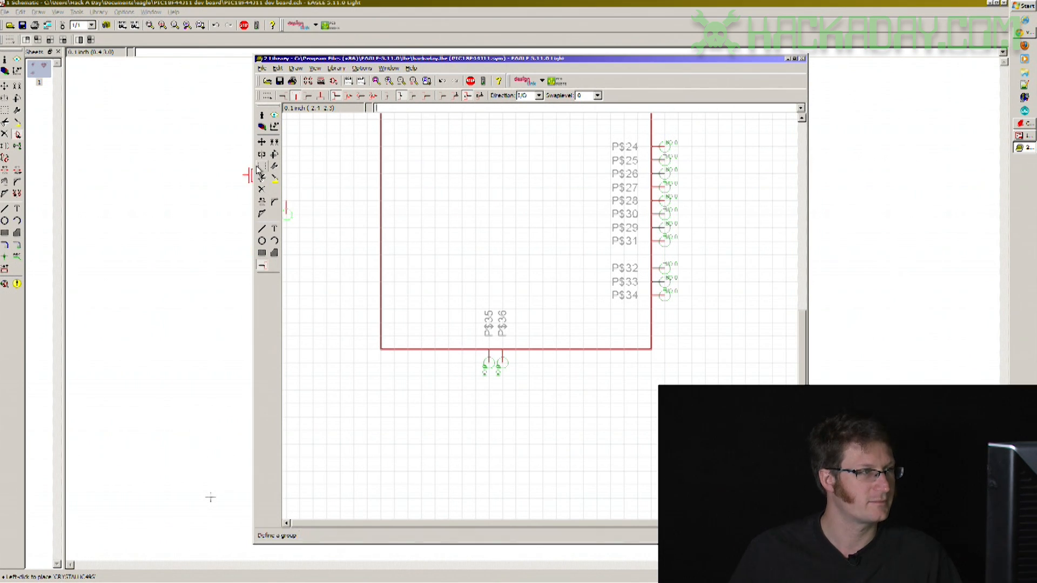
Rename the two pins on the bottom edge as GND1 and GND2.
{"action": "left_click", "coordinate": [262, 202]}
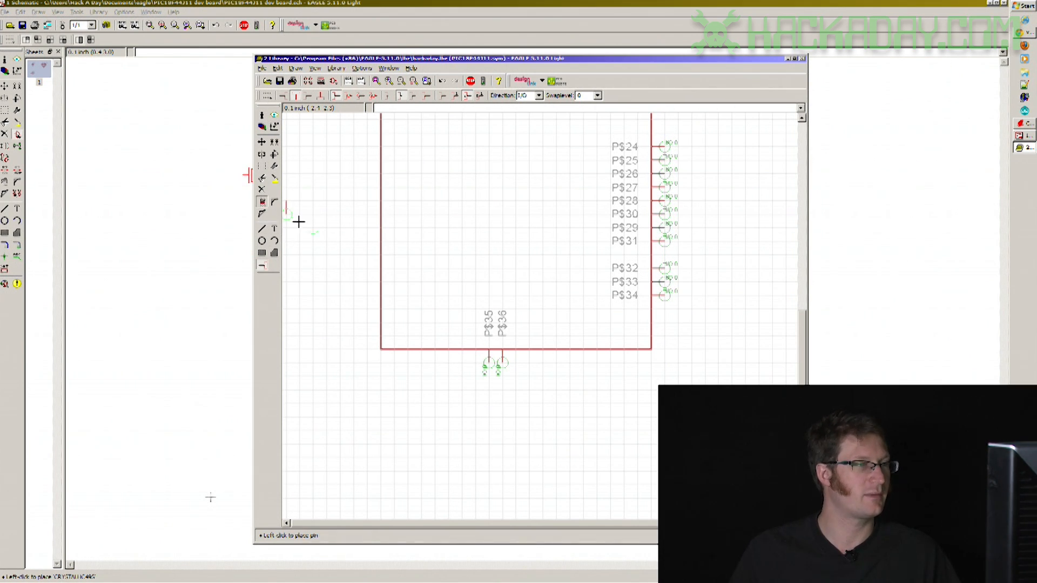
{"action": "left_click", "coordinate": [488, 357]}
{"action": "type", "text": "G"}
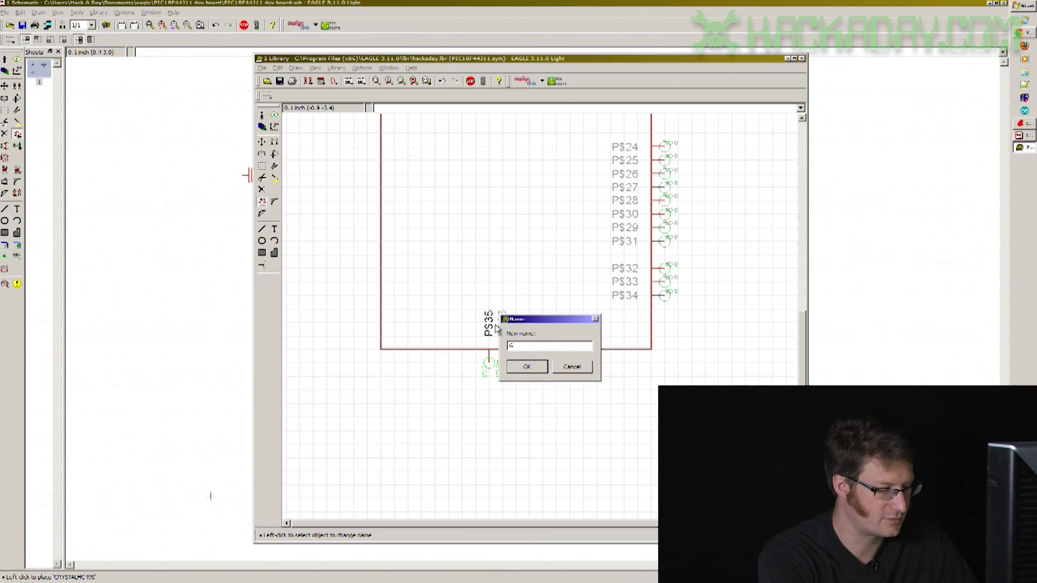
{"action": "type", "text": "ND1"}
{"action": "key", "text": "Return"}
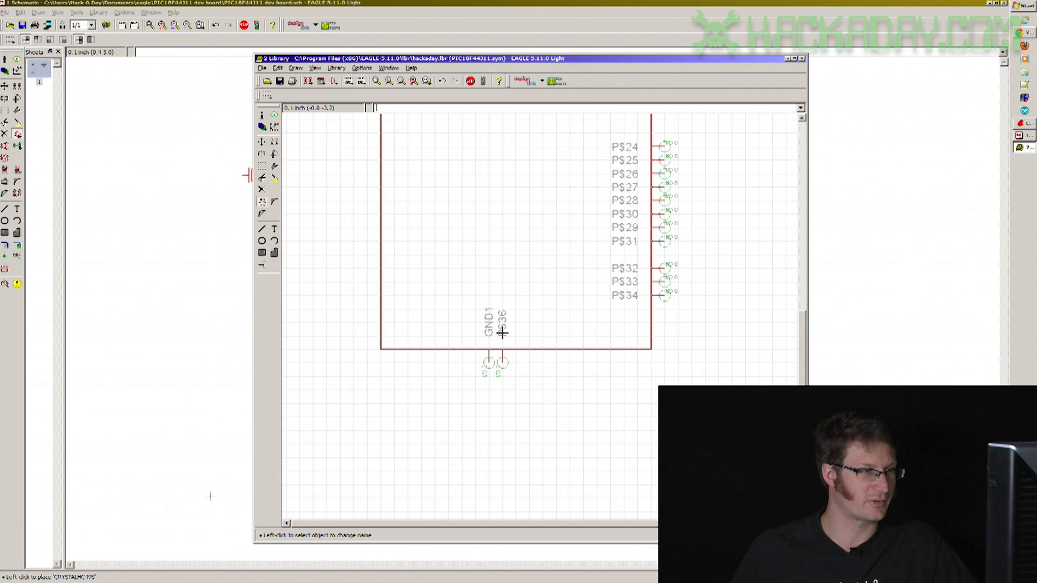
{"action": "left_click", "coordinate": [503, 357]}
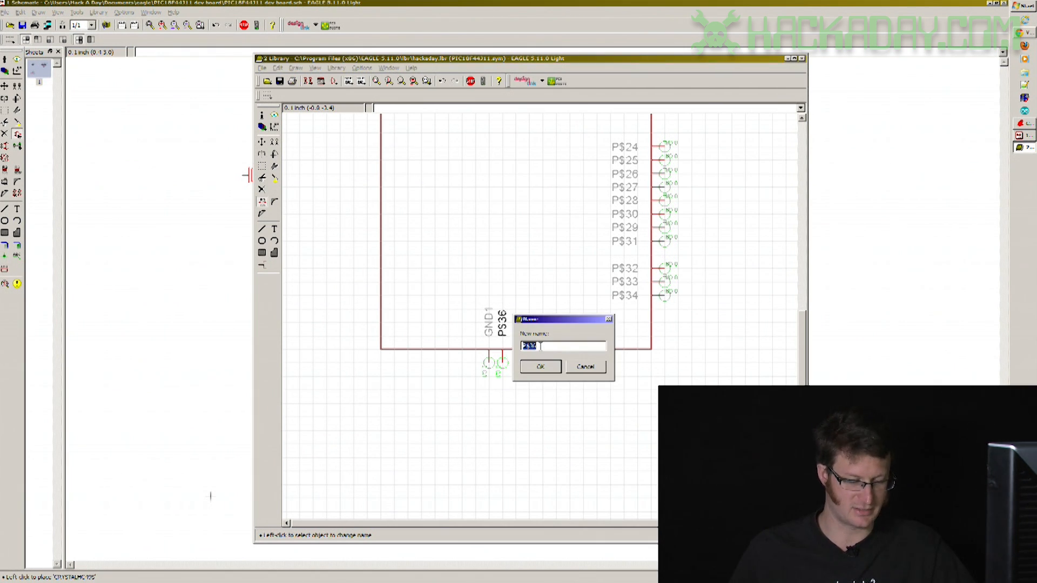
{"action": "type", "text": "GND2"}
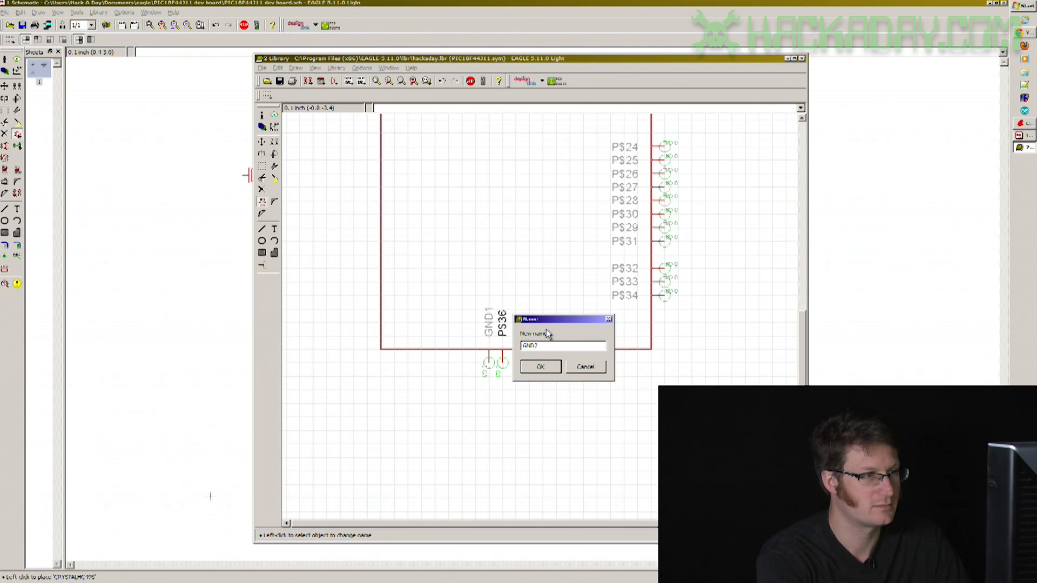
{"action": "key", "text": "Return"}
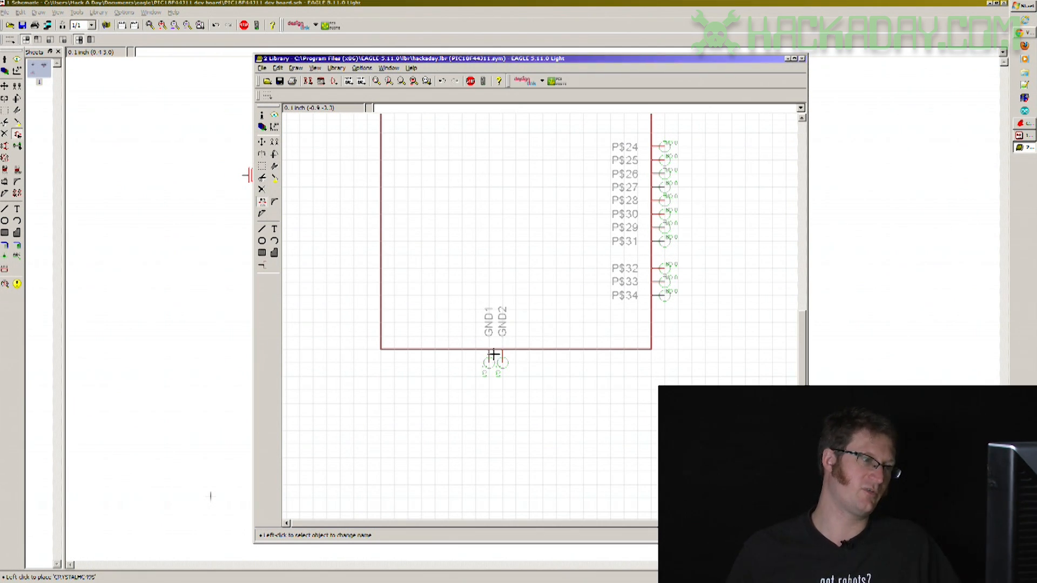
Rename the two pins on the top edge as VDD1 and VDD2.
{"action": "scroll", "coordinate": [477, 273], "scroll_direction": "down", "scroll_amount": 5}
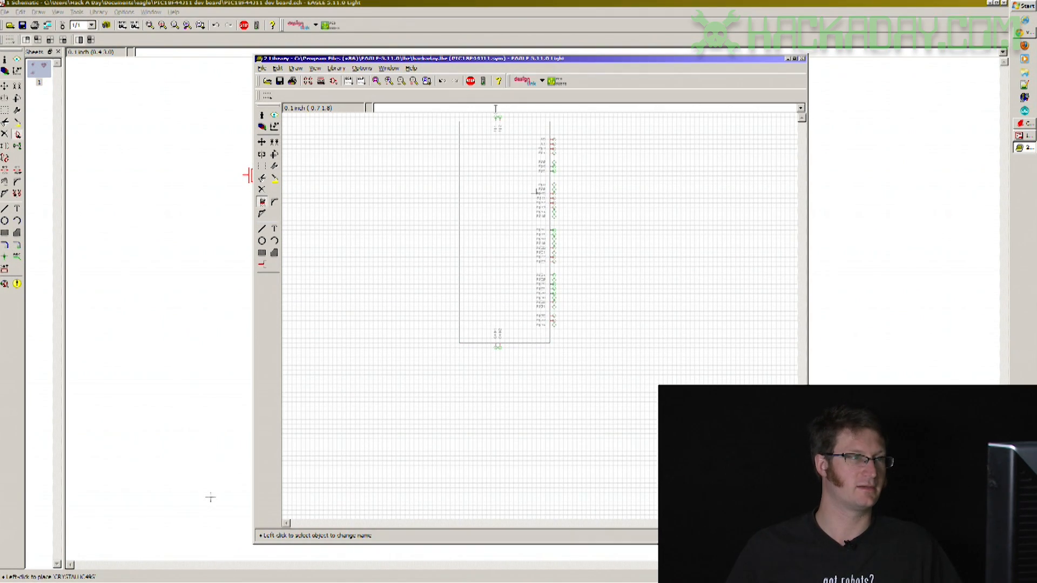
{"action": "scroll", "coordinate": [491, 115], "scroll_direction": "up", "scroll_amount": 3}
{"action": "scroll", "coordinate": [489, 368], "scroll_direction": "down", "scroll_amount": 2}
{"action": "scroll", "coordinate": [491, 202], "scroll_direction": "up", "scroll_amount": 1}
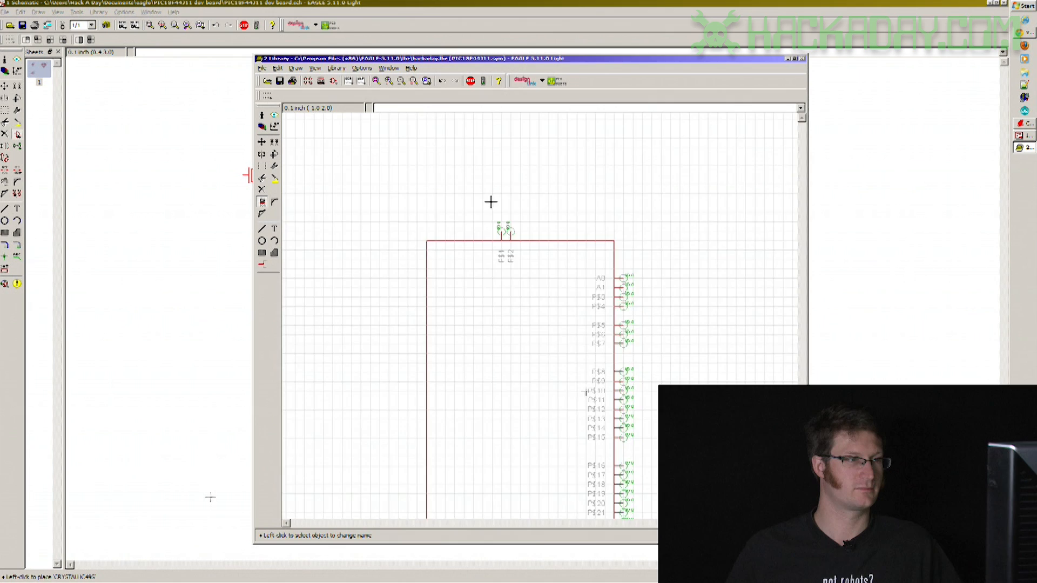
{"action": "scroll", "coordinate": [498, 243], "scroll_direction": "up", "scroll_amount": 2}
{"action": "scroll", "coordinate": [514, 287], "scroll_direction": "up", "scroll_amount": 1}
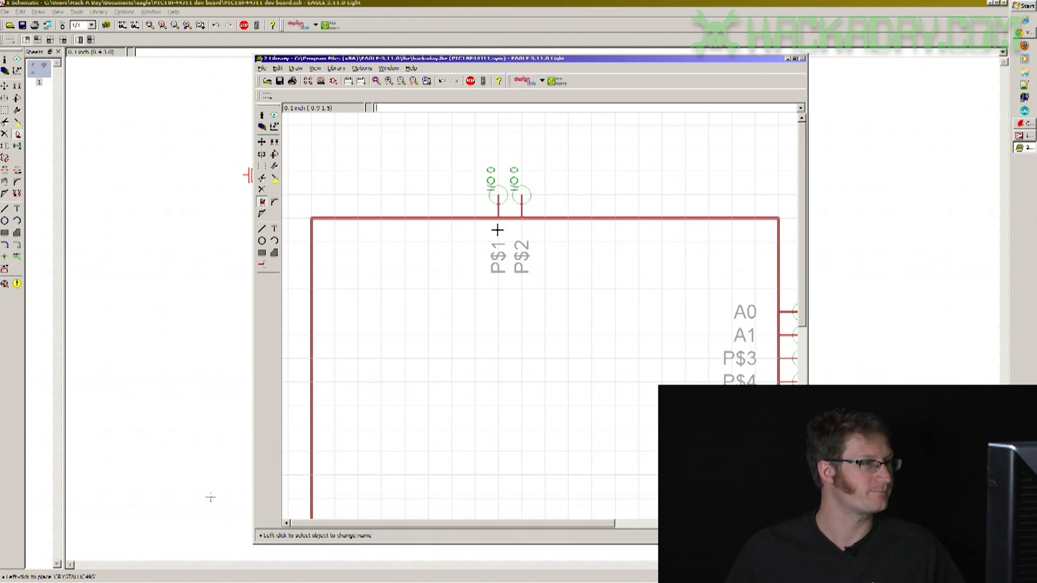
{"action": "left_click", "coordinate": [501, 196]}
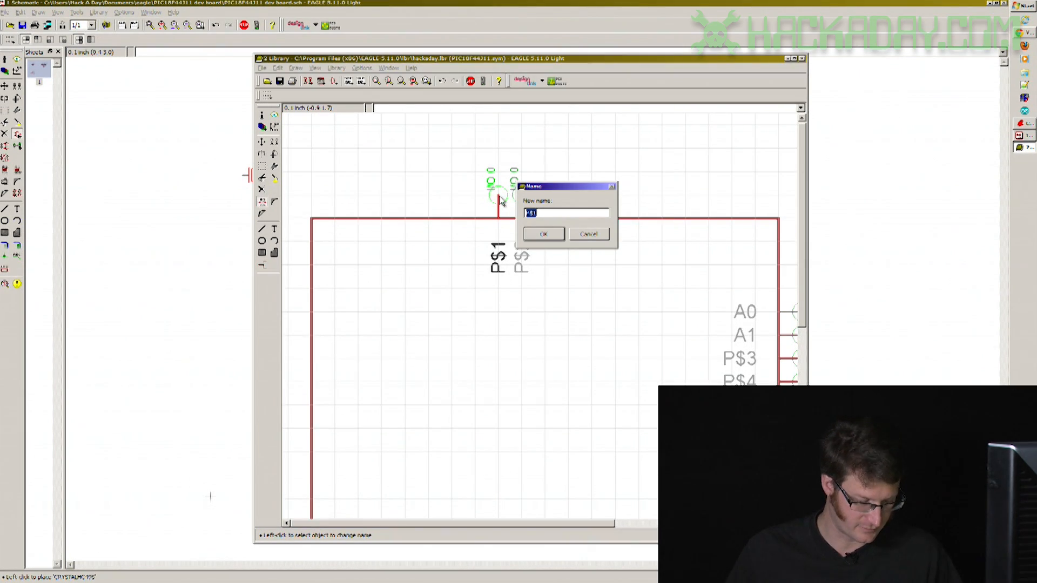
{"action": "type", "text": "V"}
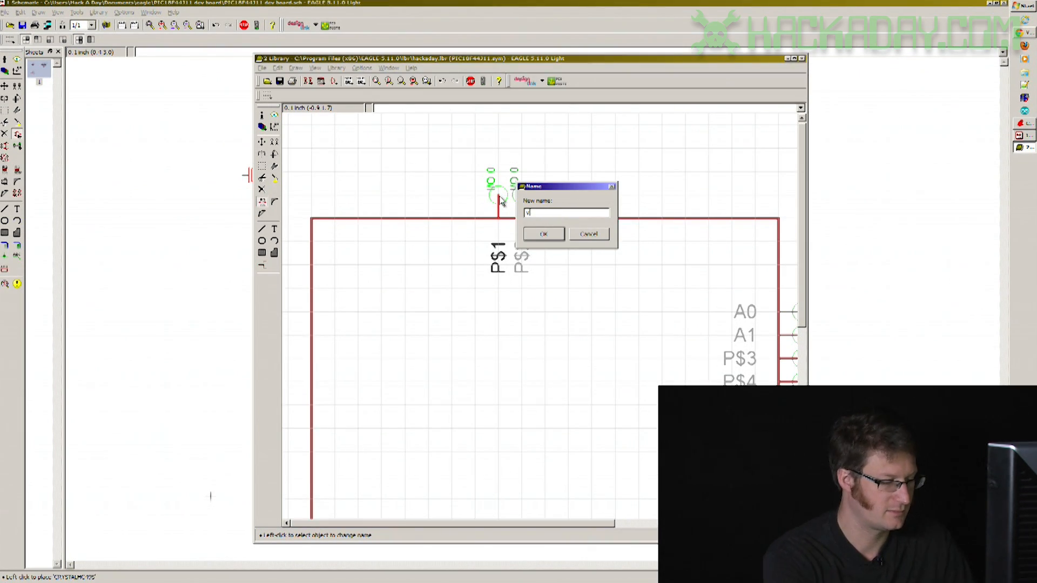
{"action": "type", "text": "DD1"}
{"action": "key", "text": "Return"}
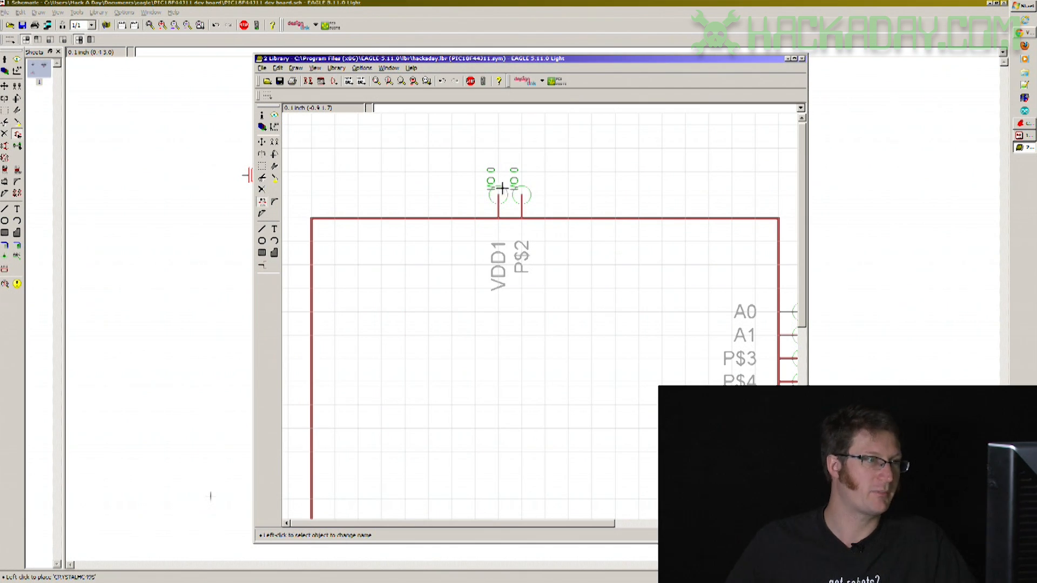
{"action": "left_click", "coordinate": [526, 193]}
{"action": "type", "text": "VDD2"}
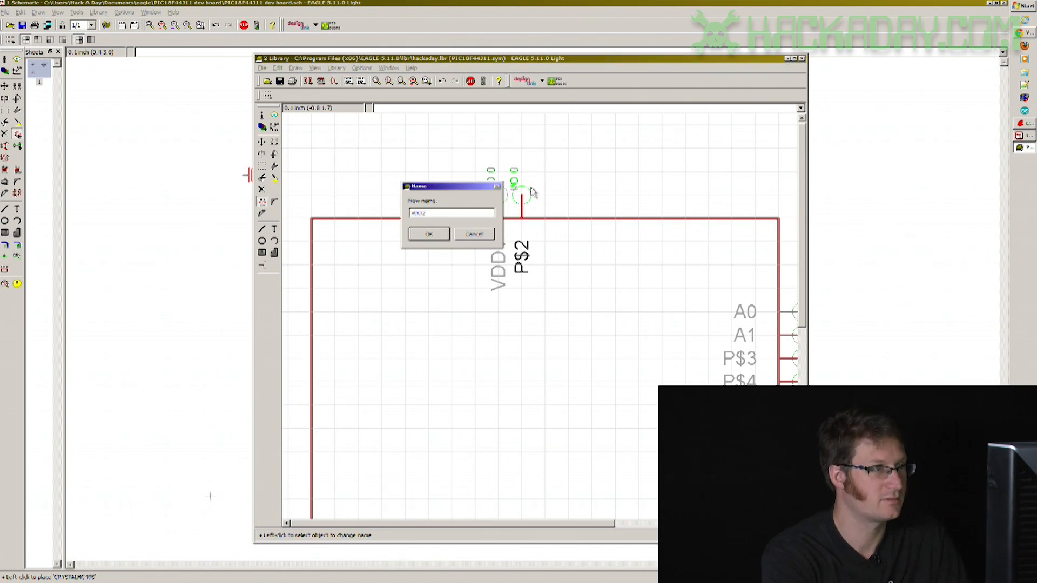
{"action": "key", "text": "Return"}
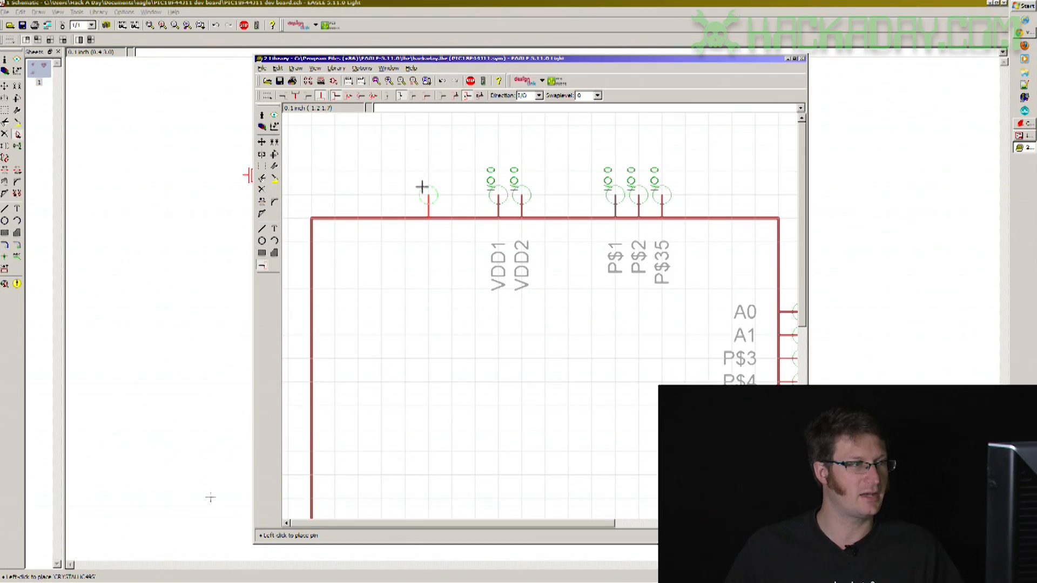
Place an upward-facing pin on the top edge, three grid positions left of VDD1, and name it VDDCORE.
{"action": "left_click", "coordinate": [429, 195]}
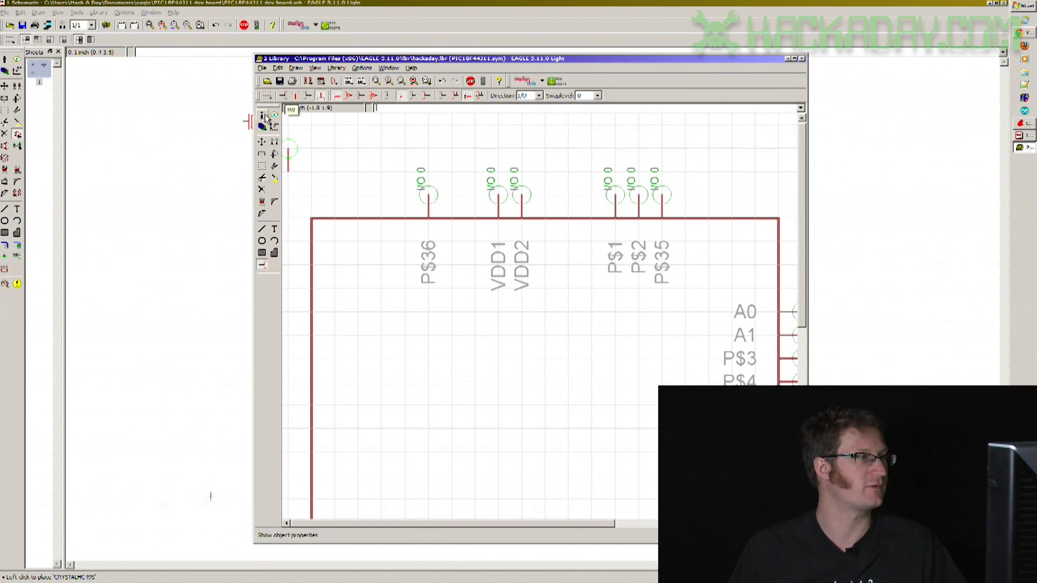
{"action": "left_click", "coordinate": [262, 201]}
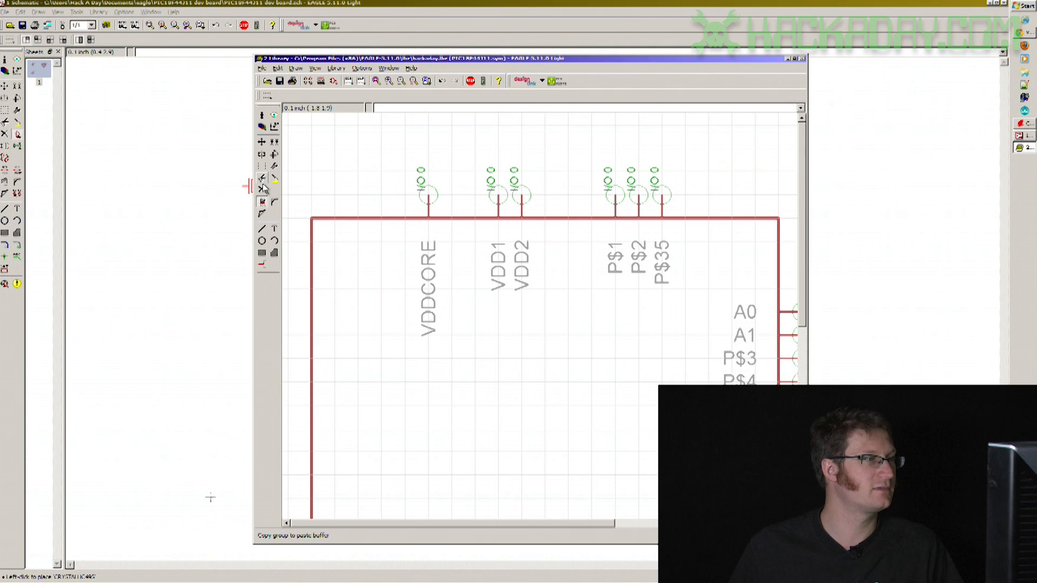
Delete pins P$1 and P$2 from the three-pin group on the top edge.
{"action": "left_click", "coordinate": [262, 190]}
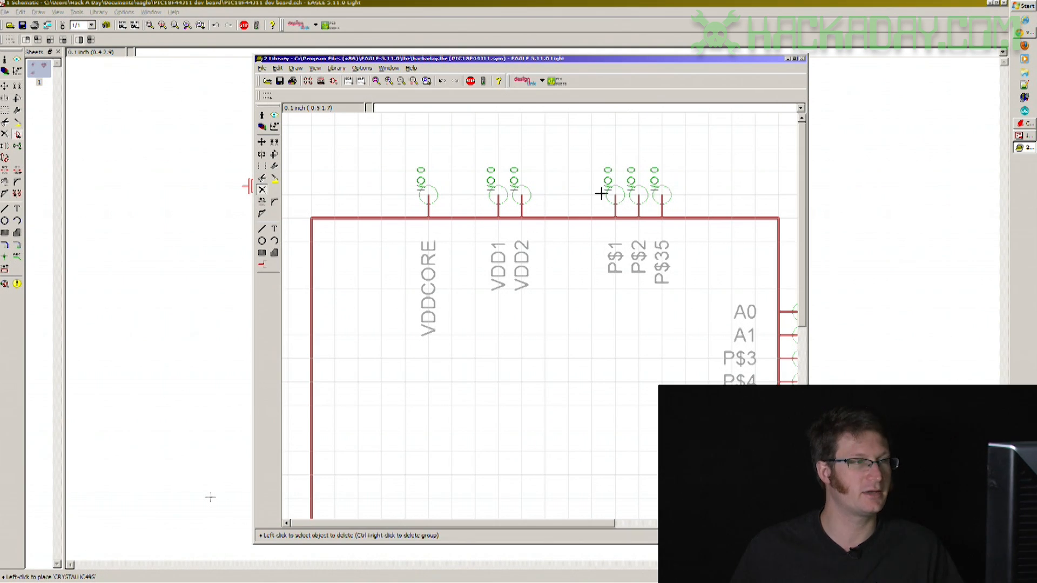
{"action": "left_click", "coordinate": [614, 185]}
{"action": "left_click", "coordinate": [636, 186]}
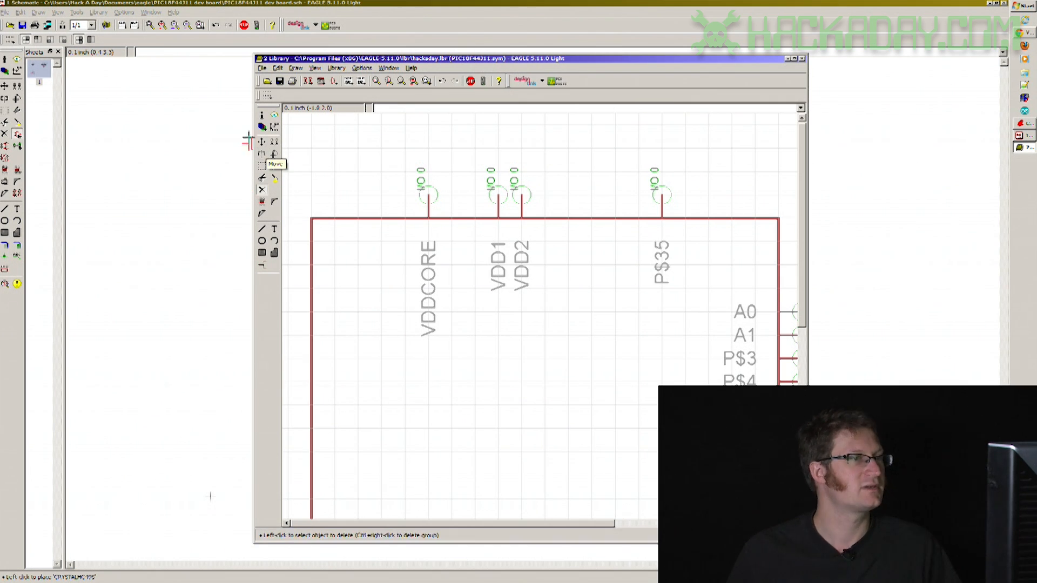
Rename pin P$35 on the symbol's top edge as MCLR.
{"action": "left_click_drag", "start_coordinate": [366, 62], "coordinate": [303, 68]}
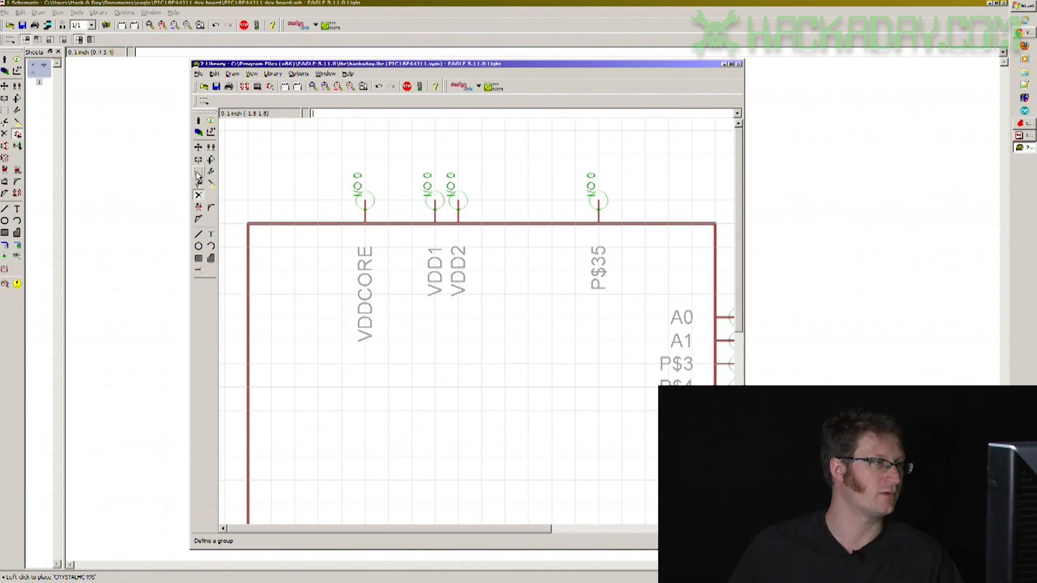
{"action": "left_click", "coordinate": [198, 207]}
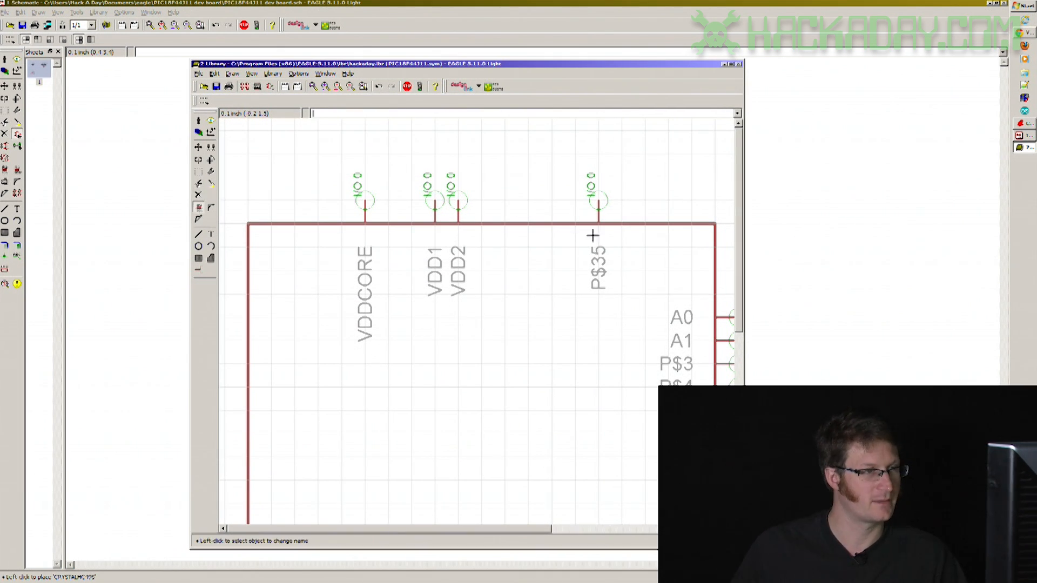
{"action": "left_click", "coordinate": [596, 198]}
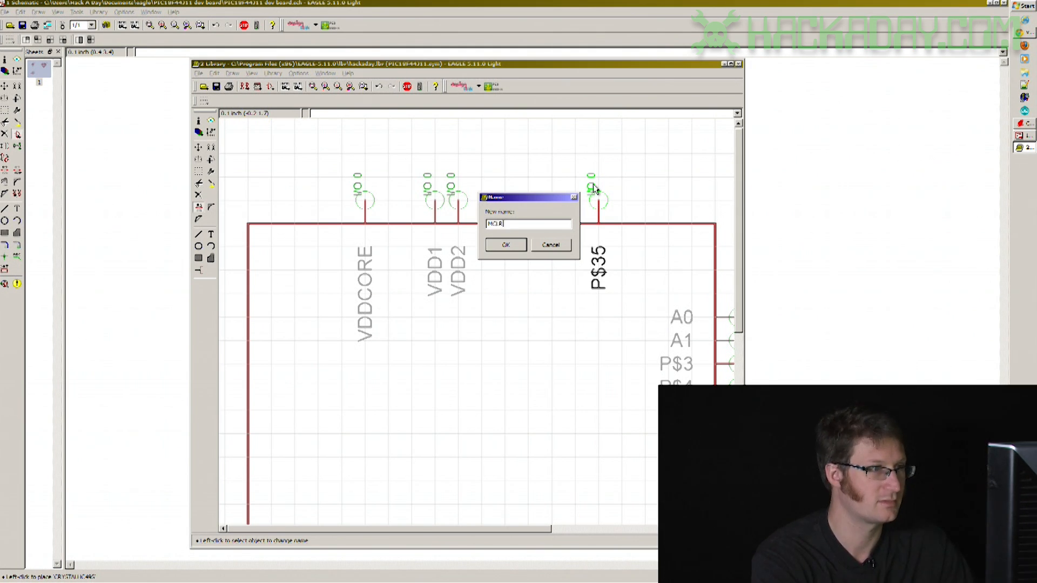
{"action": "key", "text": "Return"}
{"action": "scroll", "coordinate": [486, 289], "scroll_direction": "down", "scroll_amount": 5}
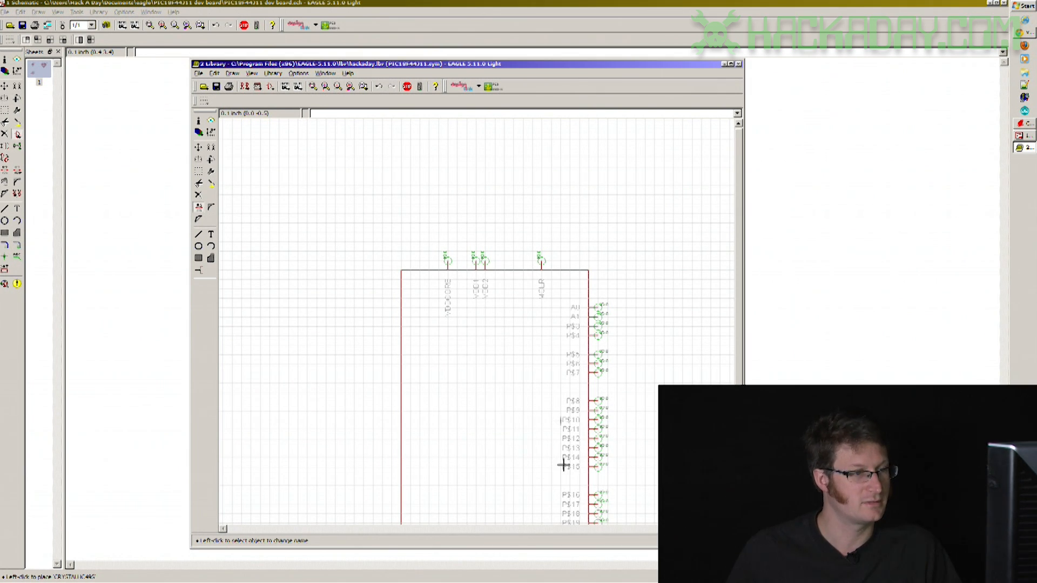
{"action": "scroll", "coordinate": [563, 469], "scroll_direction": "up", "scroll_amount": 5}
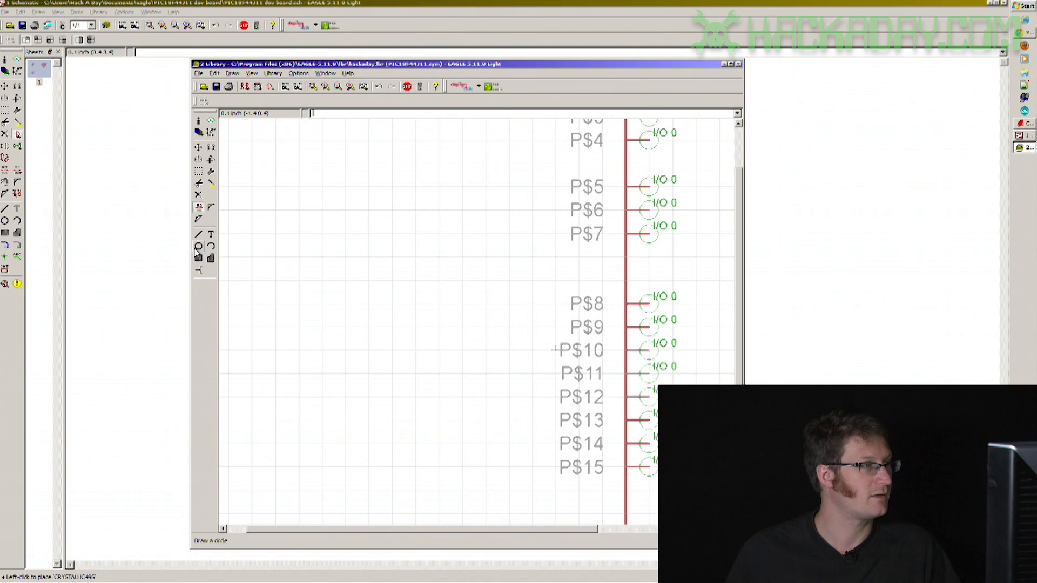
{"action": "left_click", "coordinate": [650, 468]}
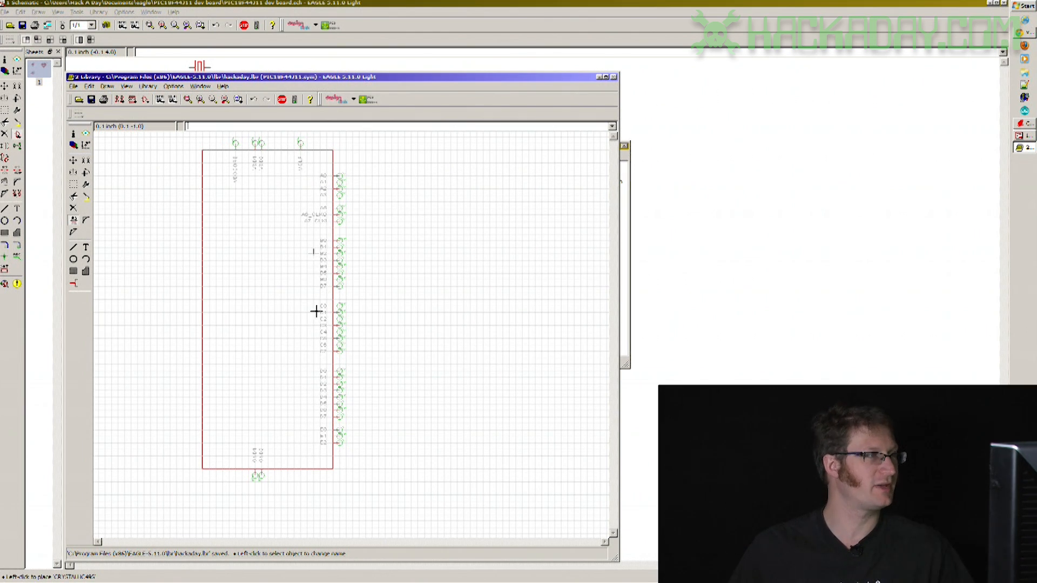
Create a new device named PIC18F44J11 in the library.
{"action": "left_click", "coordinate": [120, 100]}
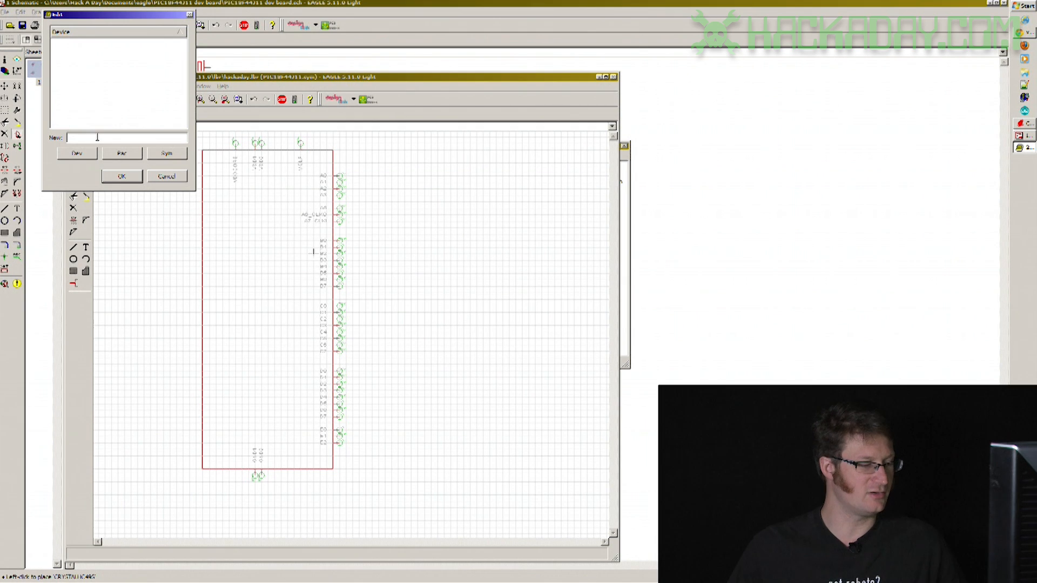
{"action": "type", "text": "PIC18F44J11"}
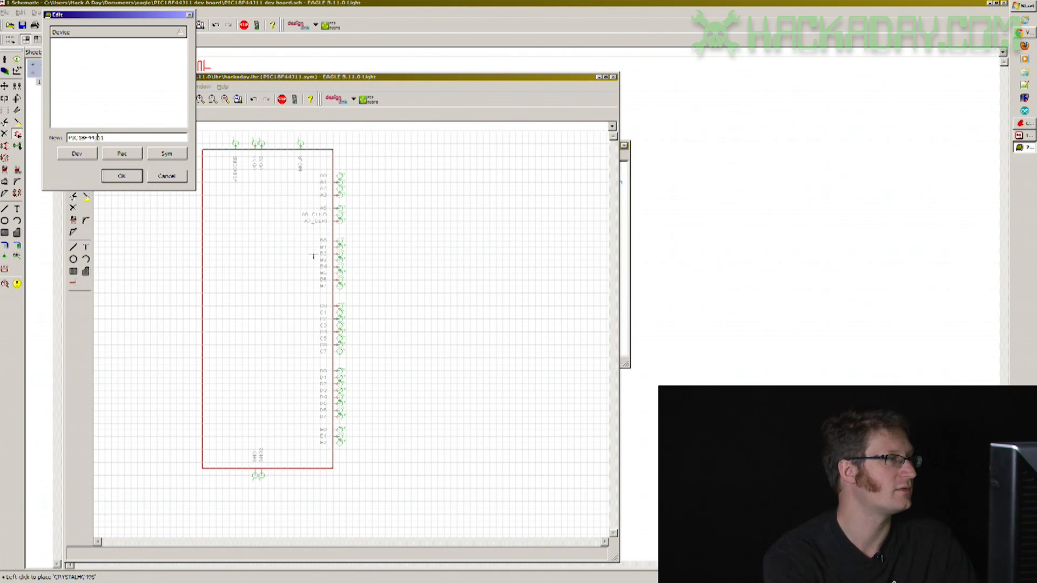
{"action": "key", "text": "Return"}
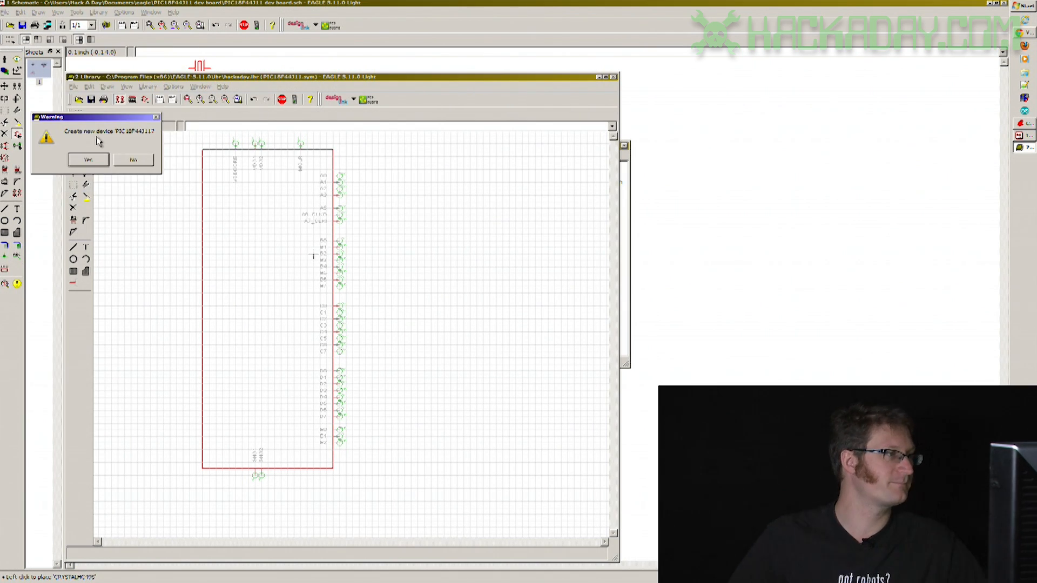
{"action": "left_click", "coordinate": [89, 160]}
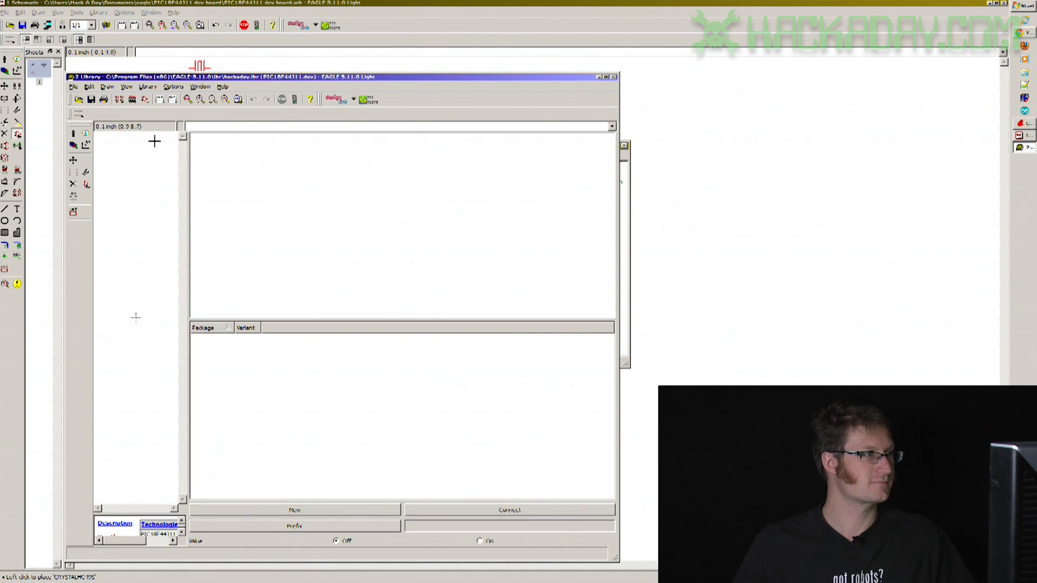
Place the PIC18F44J11 symbol in the new device and widen the symbol view.
{"action": "left_click", "coordinate": [86, 185]}
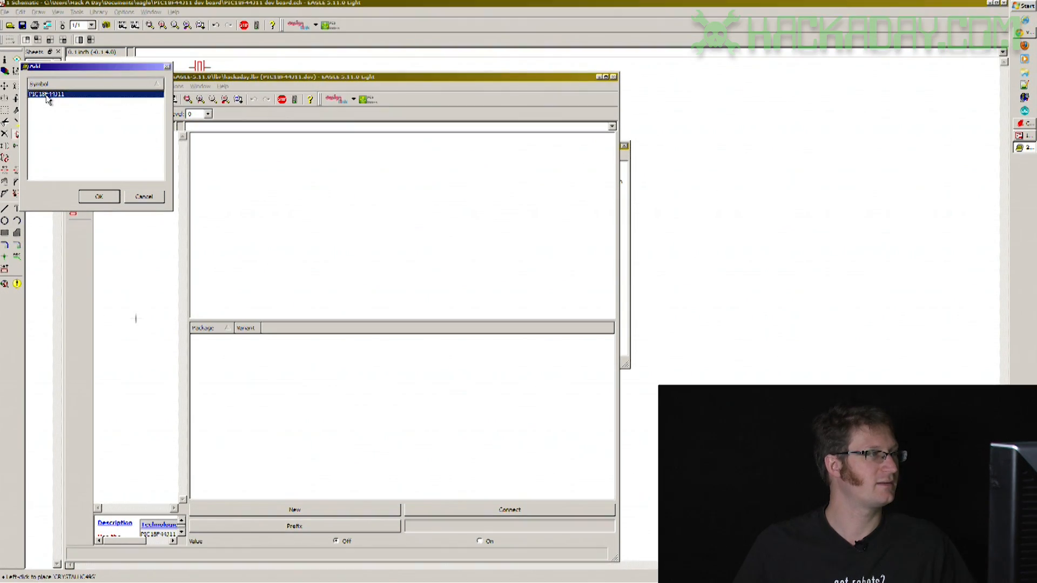
{"action": "double_click", "coordinate": [47, 95]}
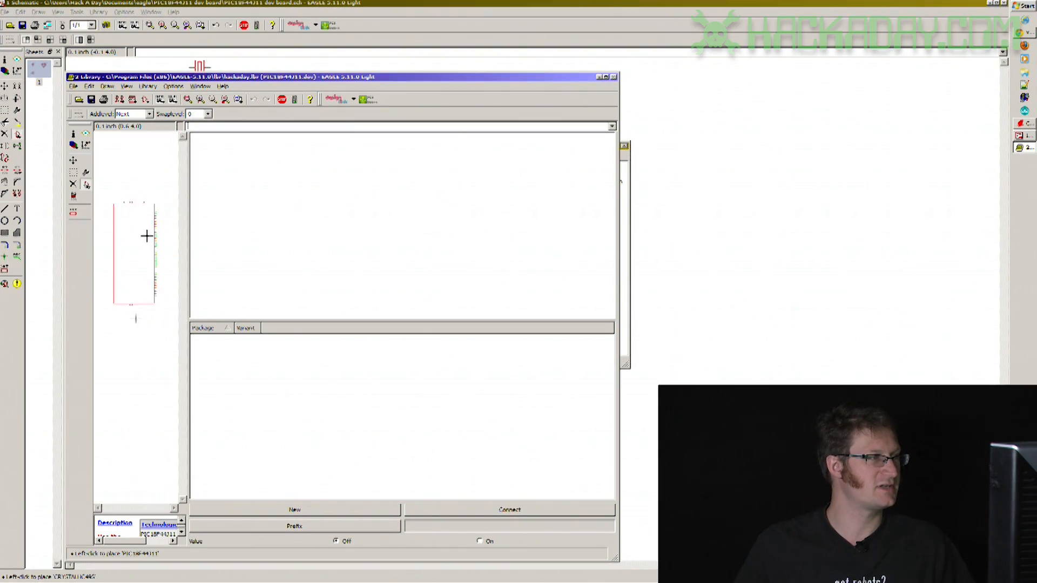
{"action": "left_click", "coordinate": [149, 261]}
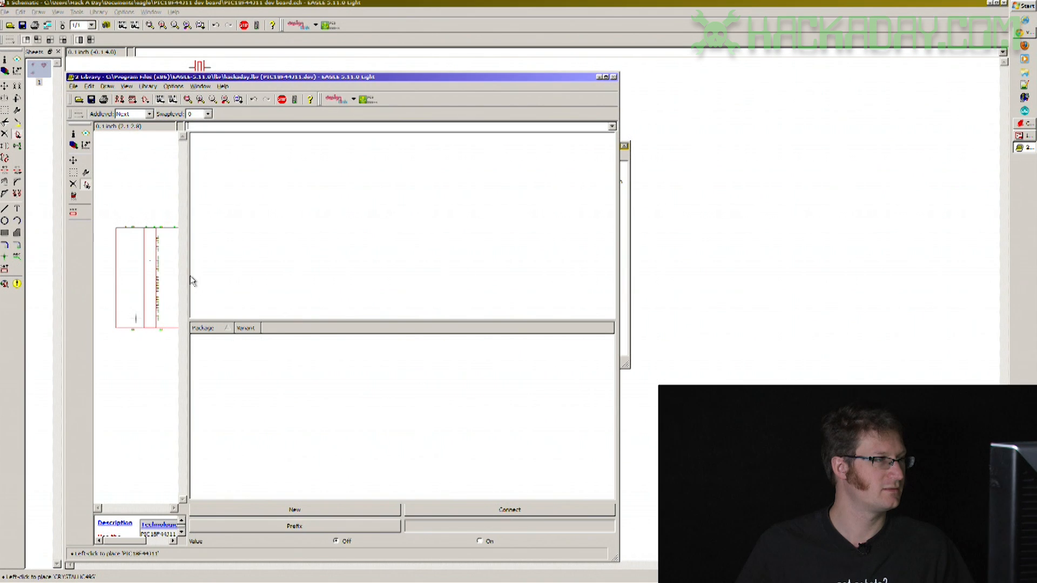
{"action": "left_click_drag", "start_coordinate": [188, 273], "coordinate": [413, 283]}
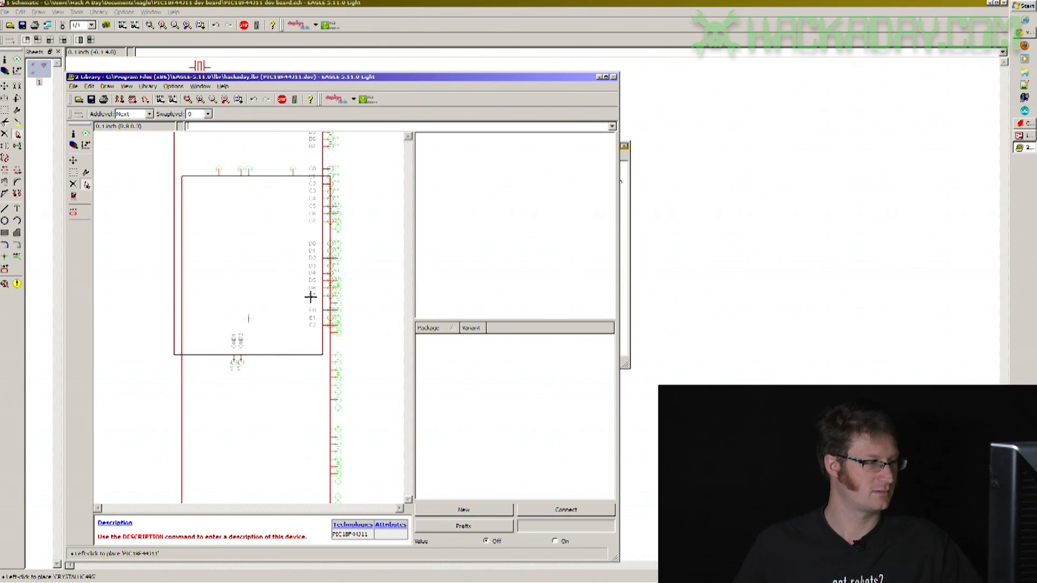
{"action": "scroll", "coordinate": [307, 300], "scroll_direction": "down", "scroll_amount": 2}
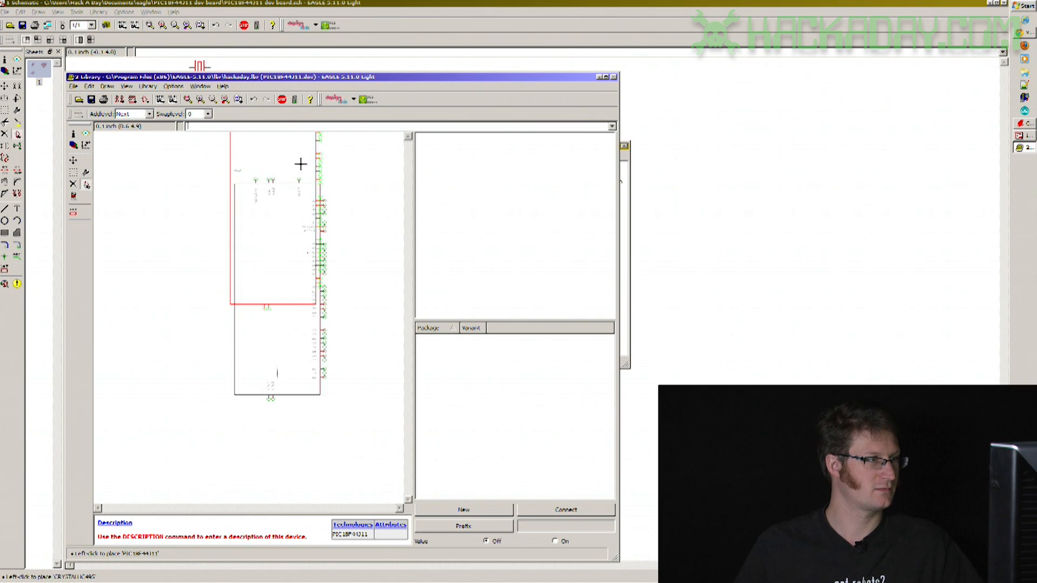
{"action": "scroll", "coordinate": [298, 171], "scroll_direction": "up", "scroll_amount": 1}
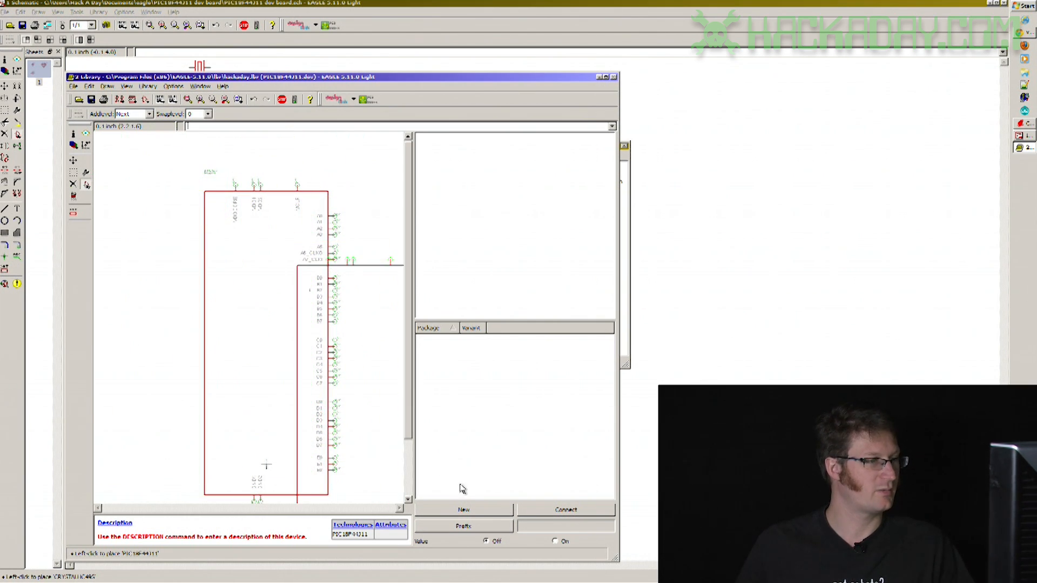
Add the TQFP-44 package to the device and rename its variant as TQFP-44.
{"action": "left_click", "coordinate": [465, 512]}
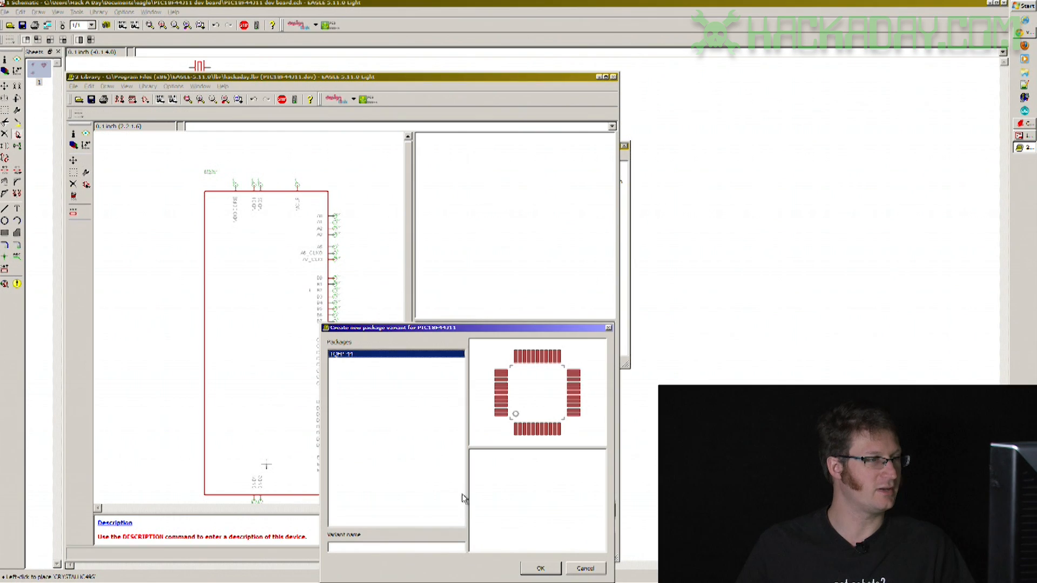
{"action": "double_click", "coordinate": [349, 354]}
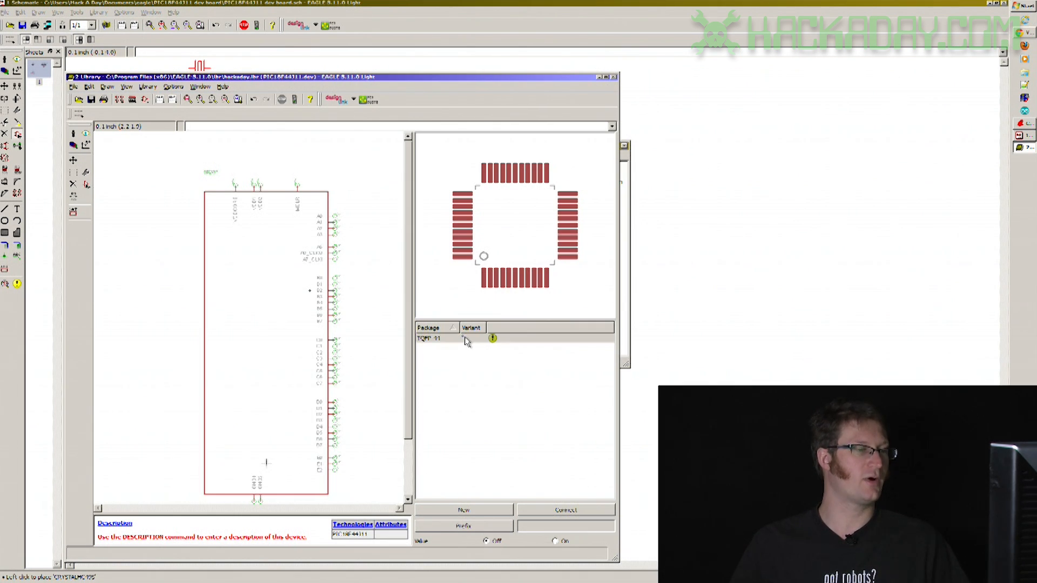
{"action": "double_click", "coordinate": [464, 339]}
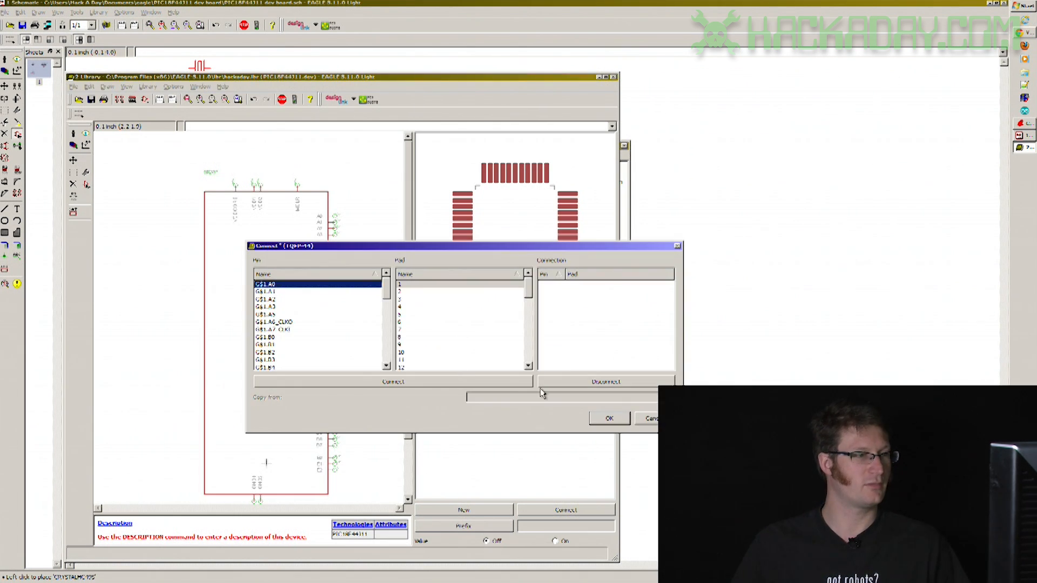
{"action": "left_click", "coordinate": [652, 419]}
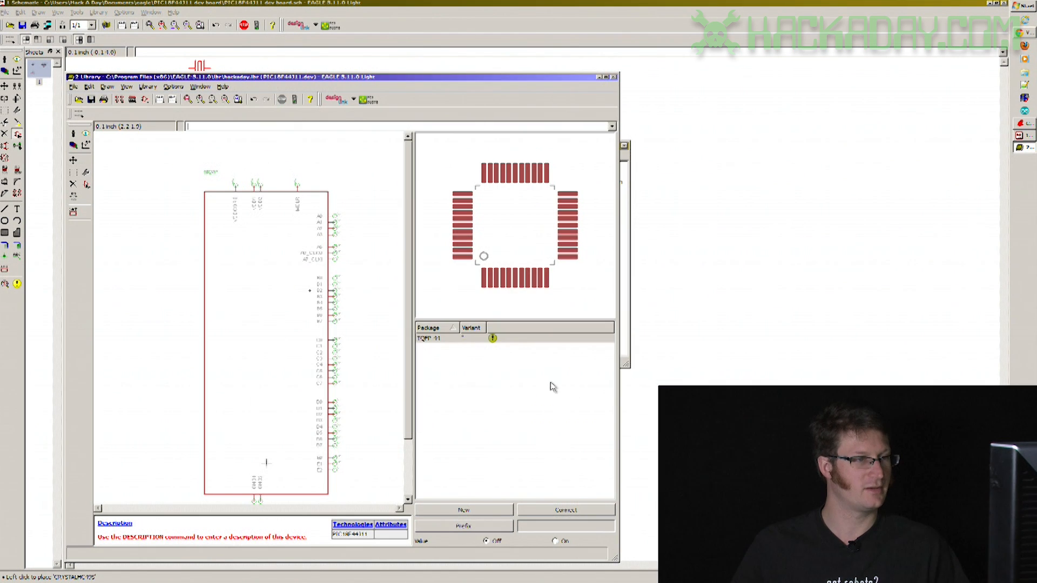
{"action": "right_click", "coordinate": [464, 338]}
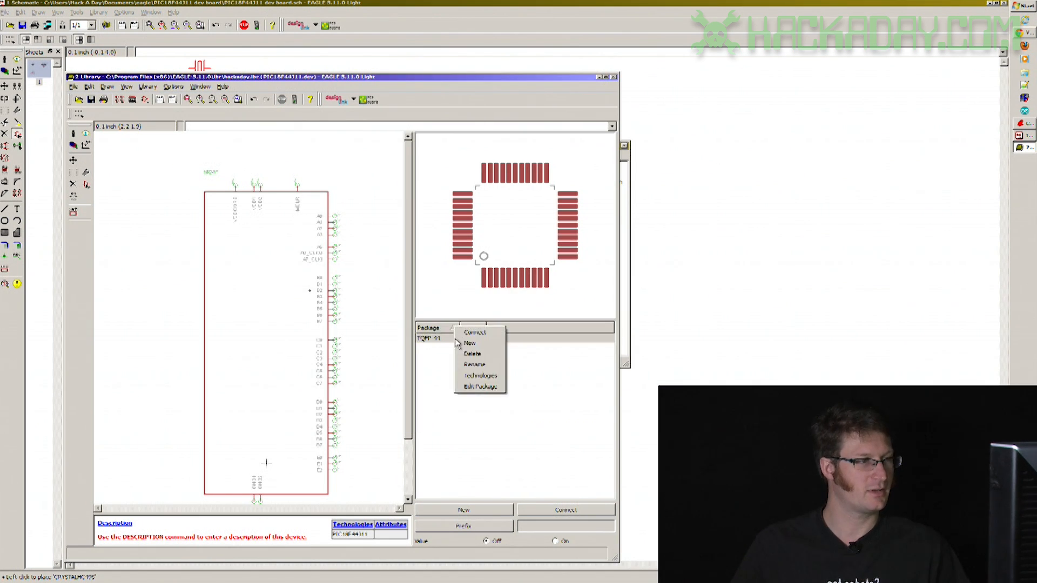
{"action": "left_click", "coordinate": [478, 366]}
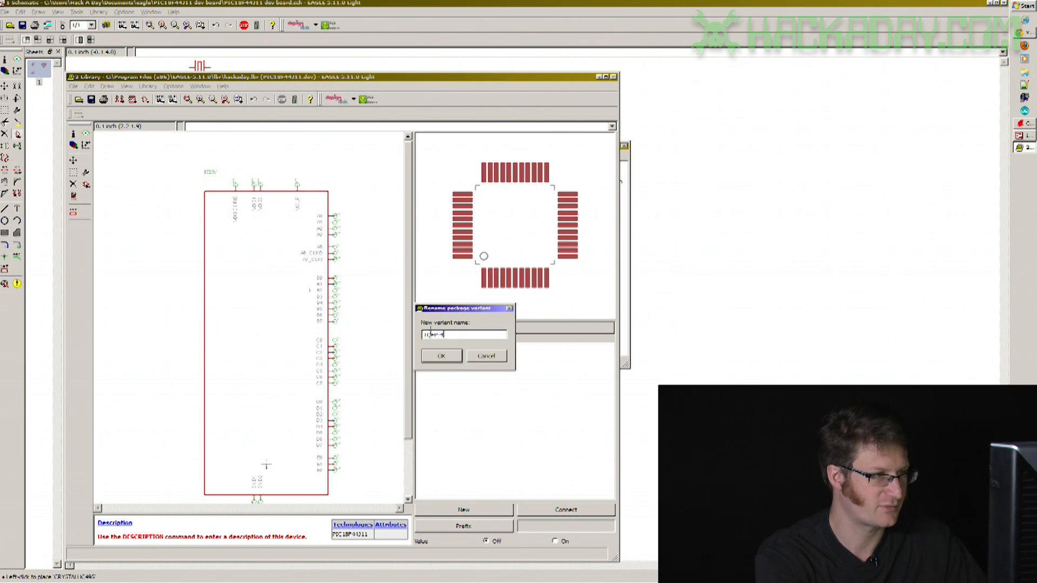
{"action": "key", "text": "Return"}
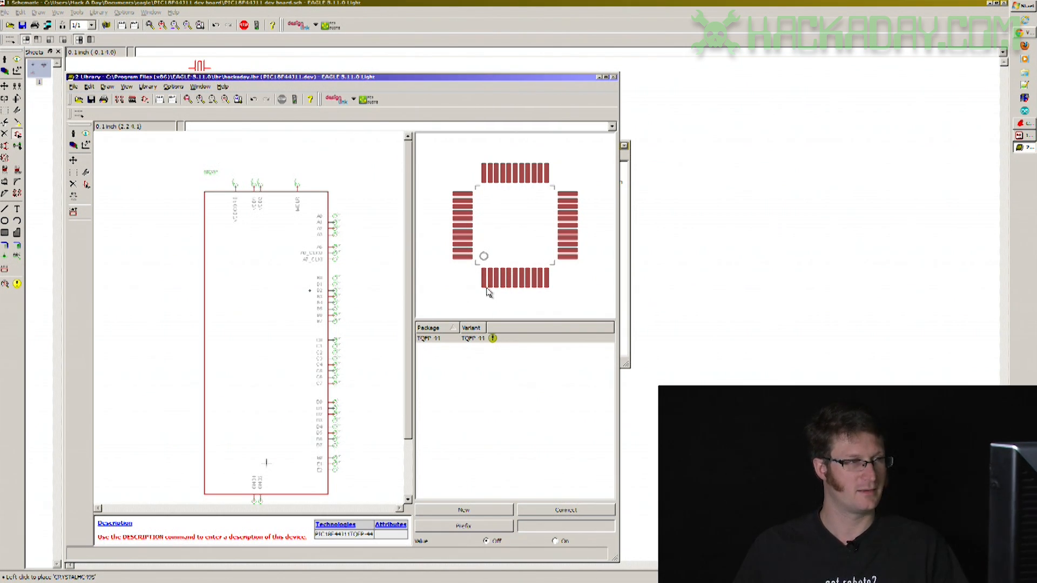
Open the enlarged pin-to-pad assignment for the TQFP-44 variant and connect pin C7 to pad 1.
{"action": "left_click", "coordinate": [451, 340]}
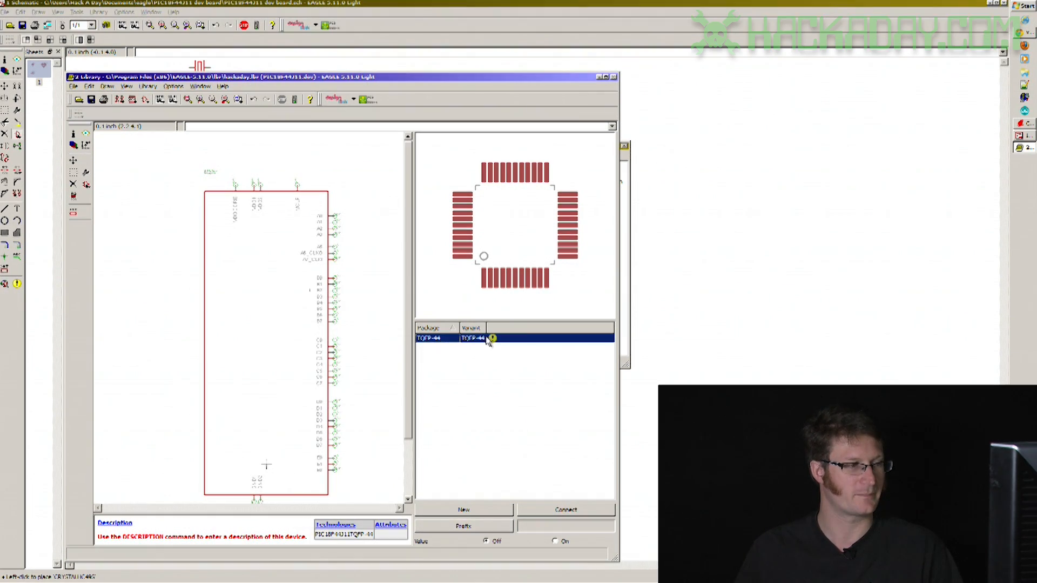
{"action": "left_click", "coordinate": [569, 511]}
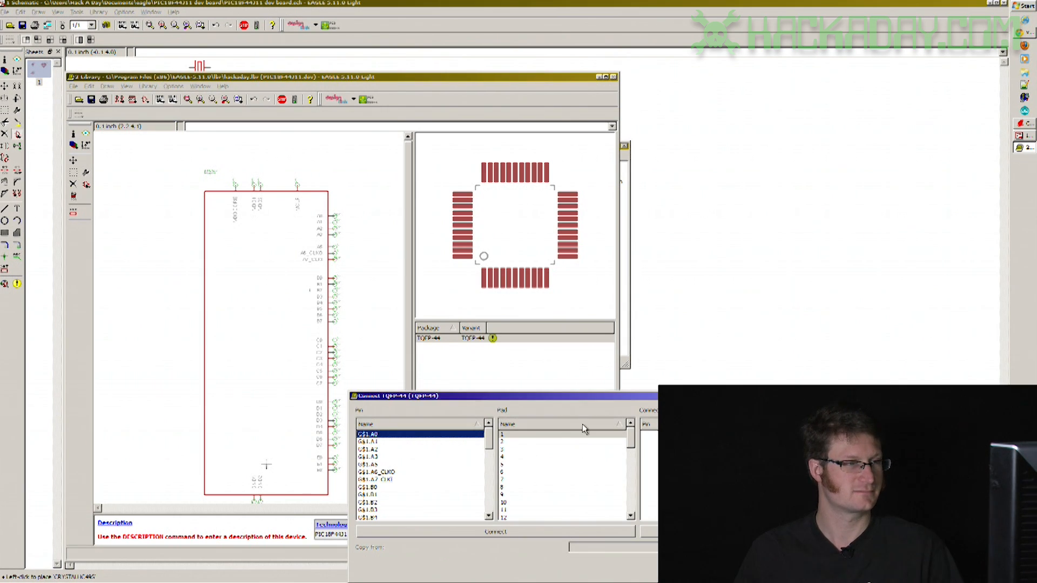
{"action": "left_click_drag", "start_coordinate": [583, 392], "coordinate": [568, 80]}
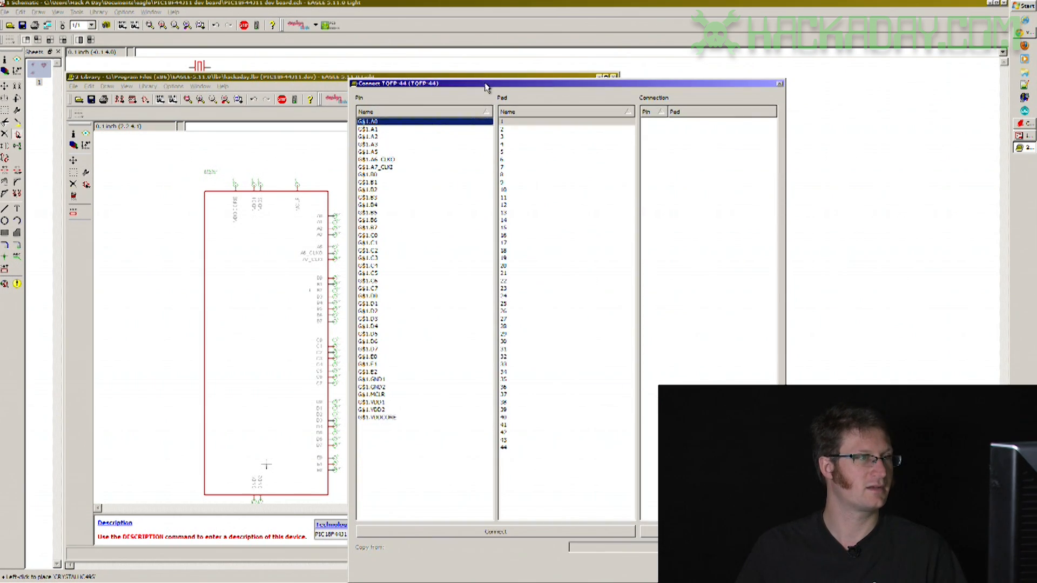
{"action": "left_click_drag", "start_coordinate": [485, 87], "coordinate": [218, 37]}
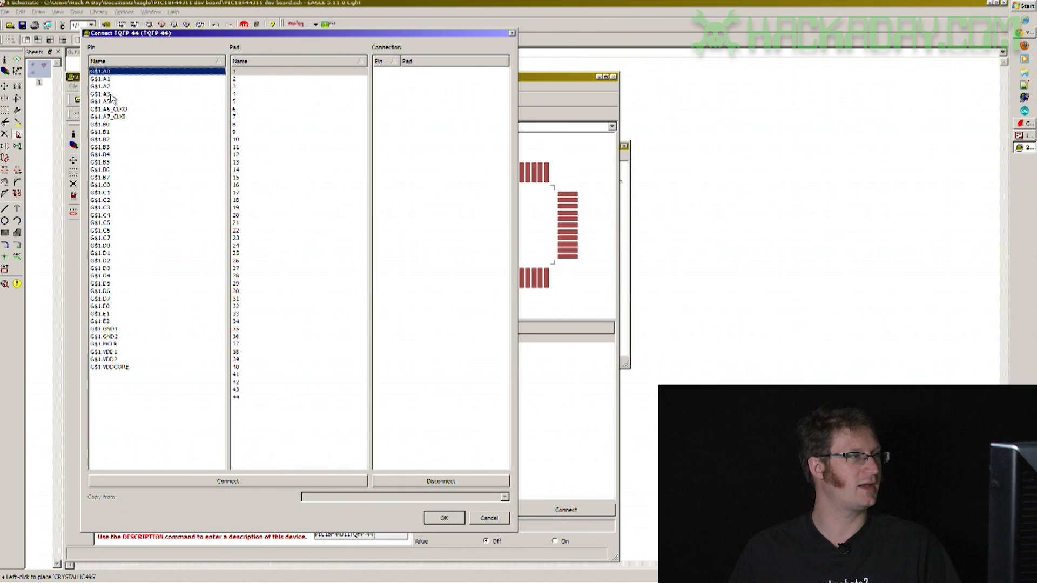
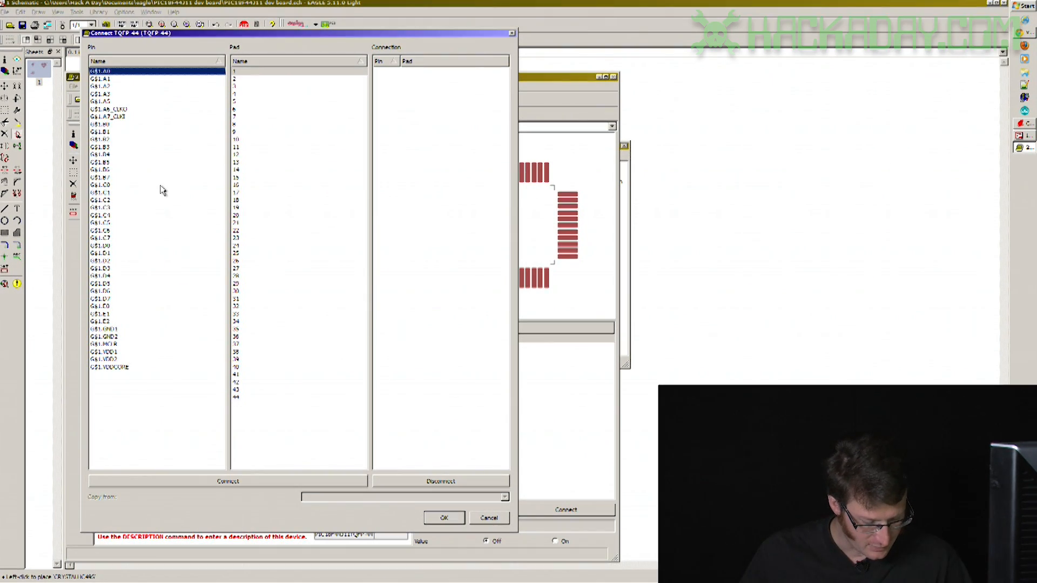
{"action": "left_click", "coordinate": [239, 73]}
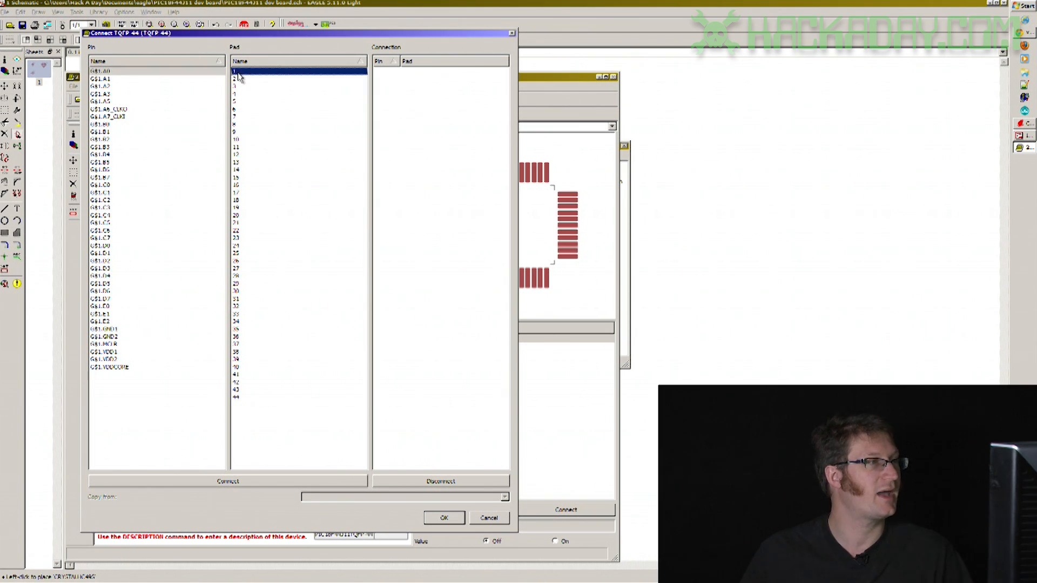
{"action": "left_click", "coordinate": [106, 237]}
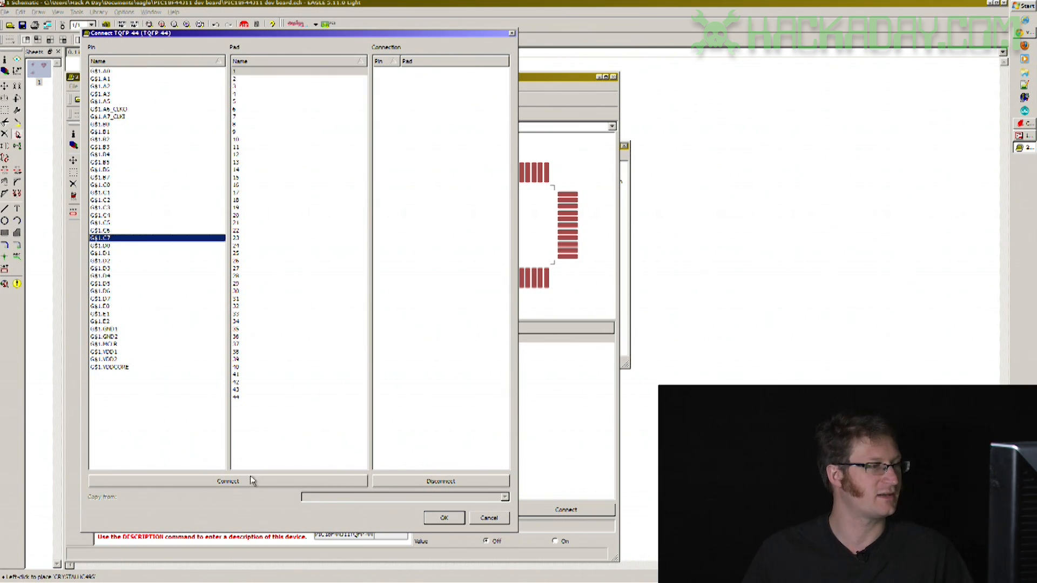
{"action": "left_click", "coordinate": [238, 483]}
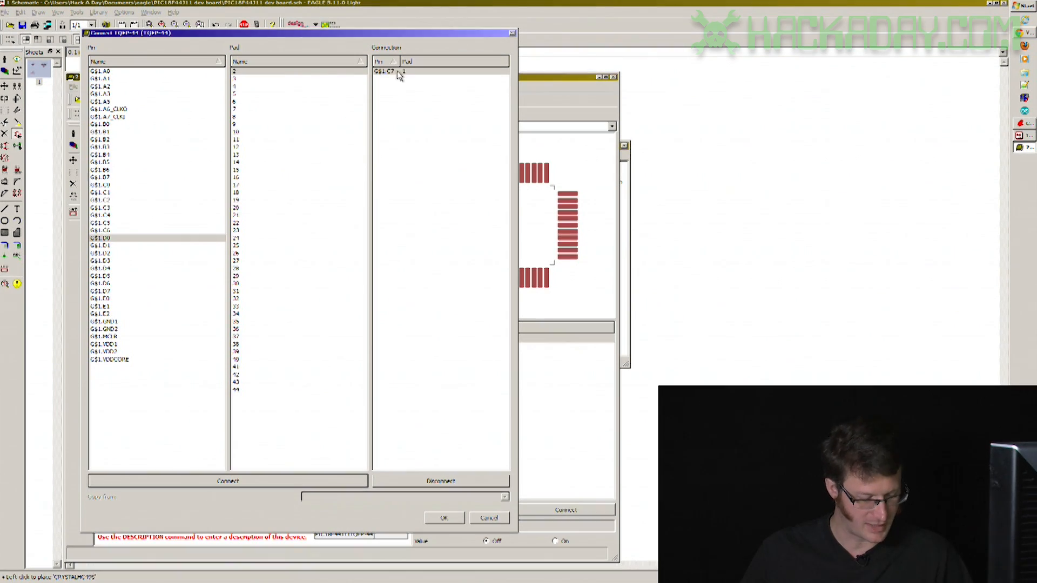
Connect pin D4 to pad 2, D5 to pad 3 and D6 to pad 4.
{"action": "left_click", "coordinate": [237, 72]}
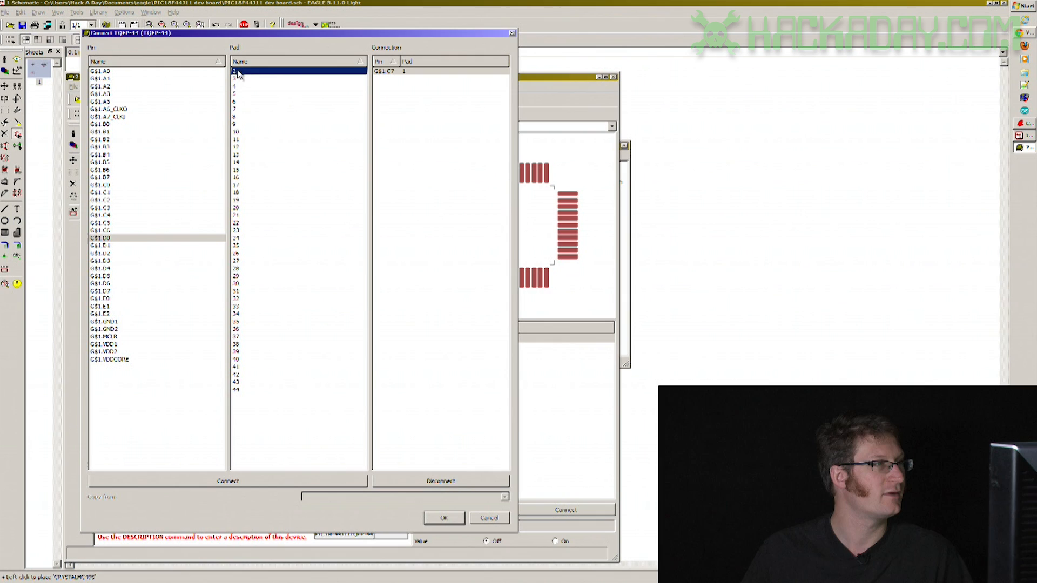
{"action": "left_click", "coordinate": [109, 268]}
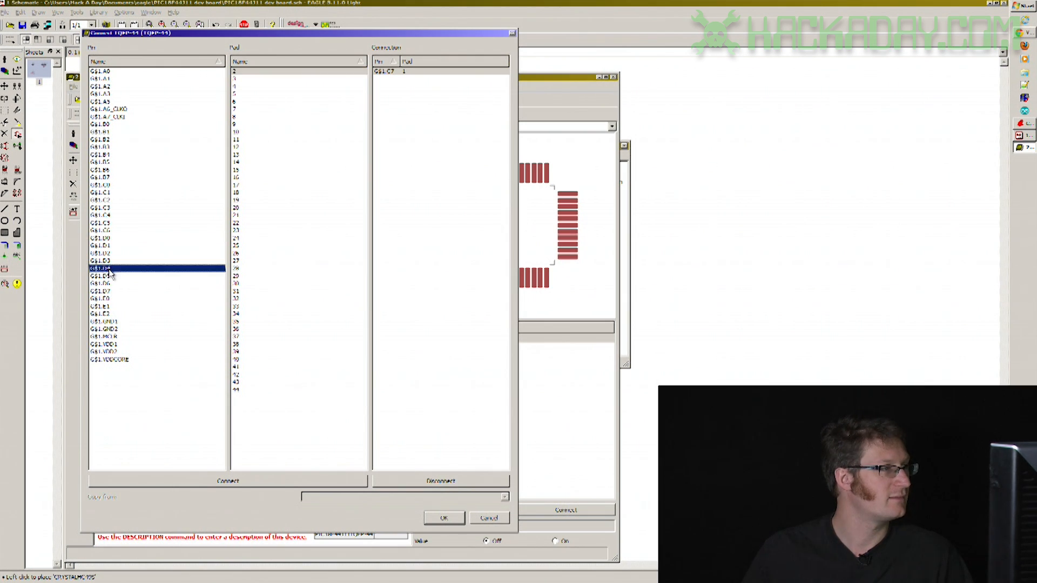
{"action": "left_click", "coordinate": [274, 480]}
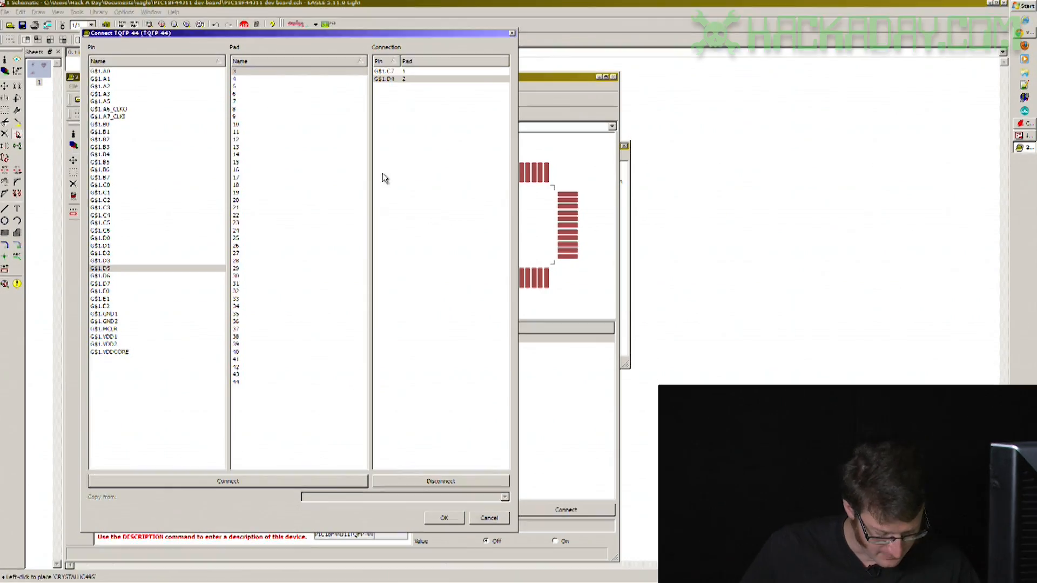
{"action": "left_click", "coordinate": [258, 481]}
{"action": "left_click", "coordinate": [258, 482]}
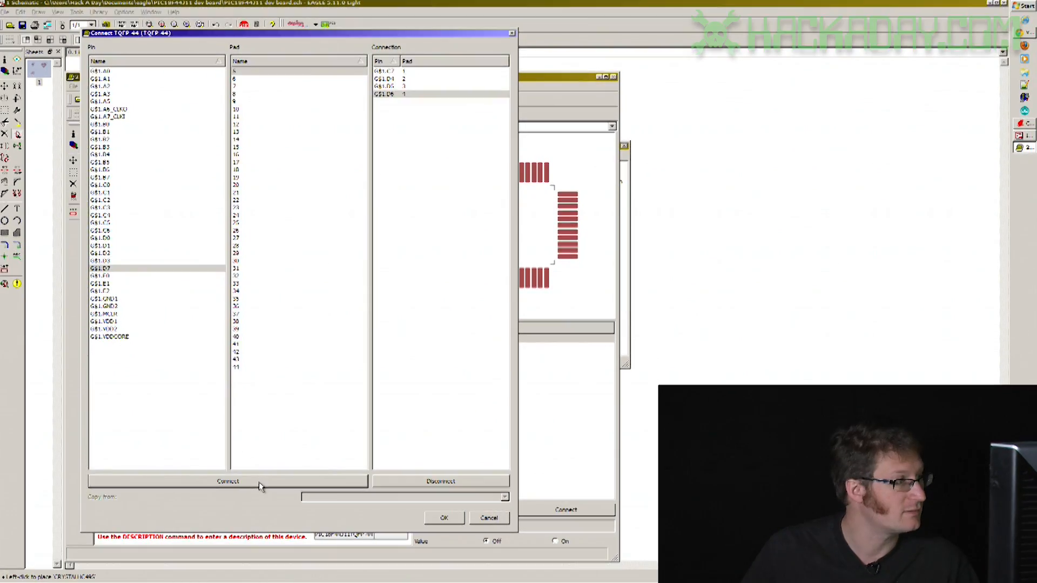
Connect pin D7 to pad 5, GND1 to pad 6 and VDD1 to pad 7.
{"action": "left_click", "coordinate": [258, 481]}
{"action": "left_click", "coordinate": [103, 291]}
{"action": "left_click", "coordinate": [241, 477]}
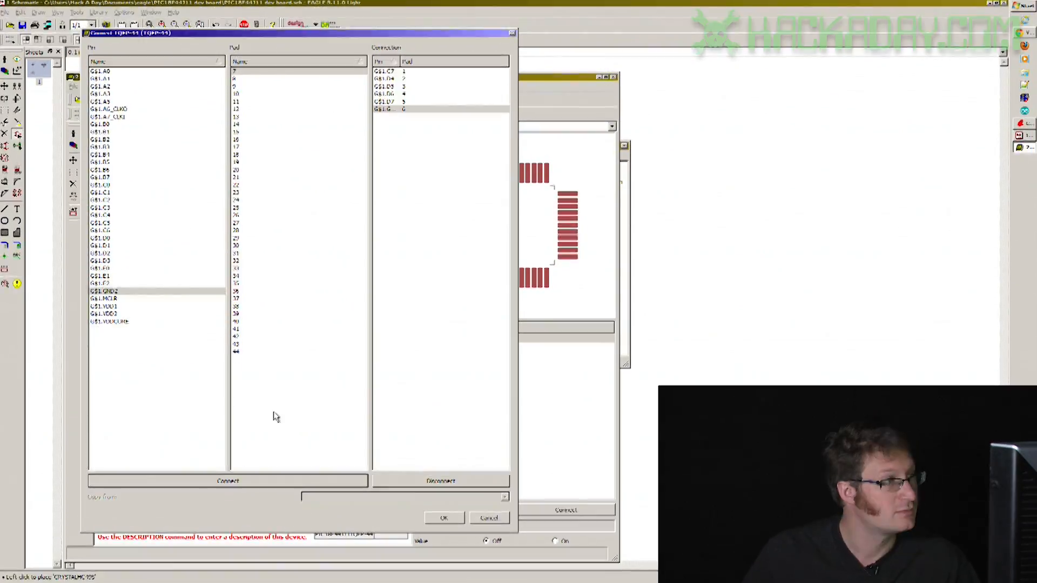
{"action": "left_click", "coordinate": [114, 306]}
{"action": "left_click", "coordinate": [183, 481]}
Connect pins B0, B1, B2 and B3 to pads 8, 9, 10 and 11.
{"action": "left_click", "coordinate": [102, 126]}
{"action": "left_click", "coordinate": [246, 479]}
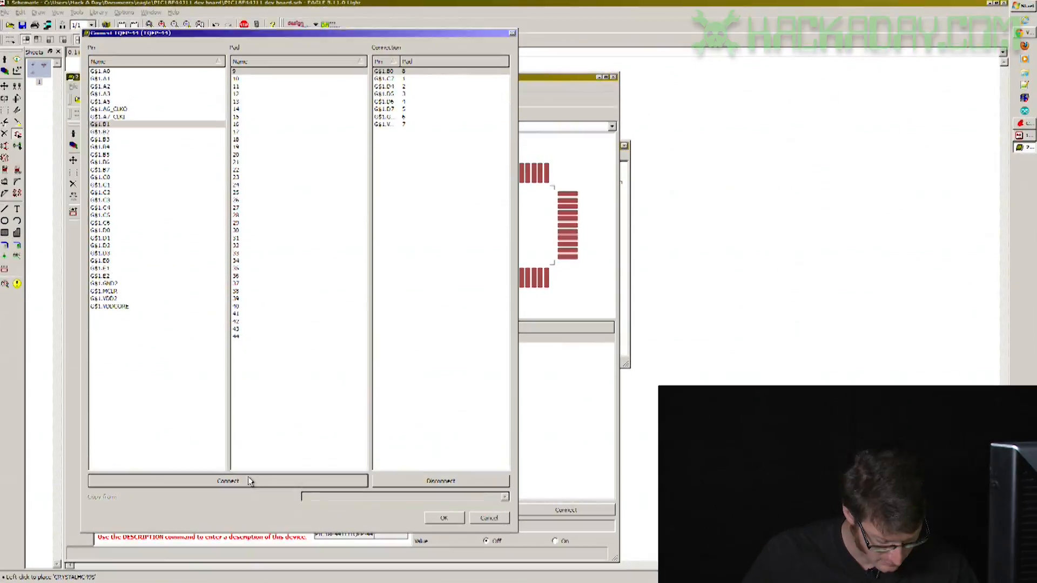
{"action": "left_click", "coordinate": [244, 478]}
{"action": "left_click", "coordinate": [247, 478]}
{"action": "left_click", "coordinate": [247, 479]}
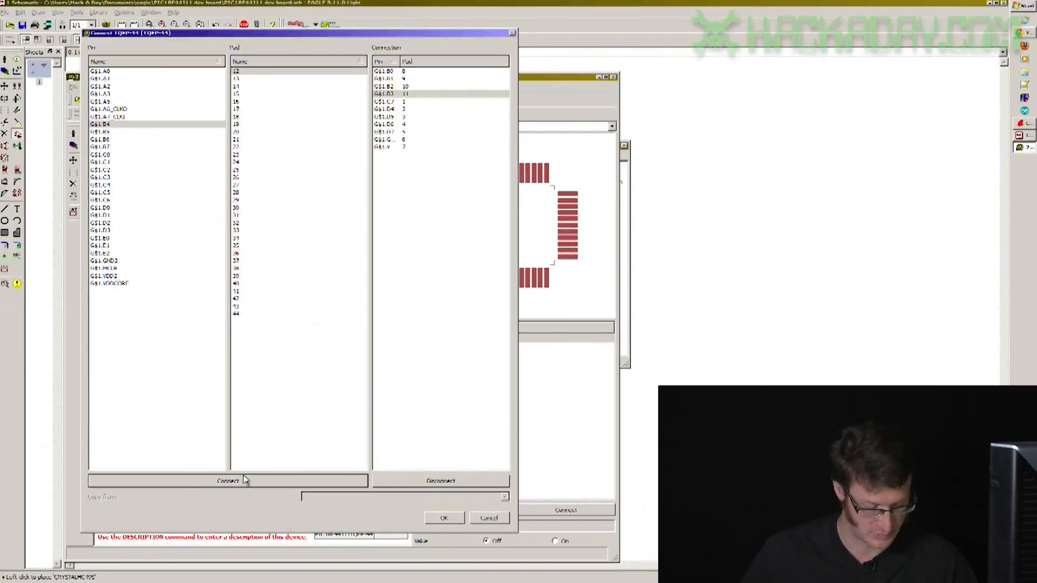
Skip pads 12 and 13 and connect pins B4, B5, B6 and B7 to pads 14, 15, 16 and 17.
{"action": "left_click", "coordinate": [233, 86]}
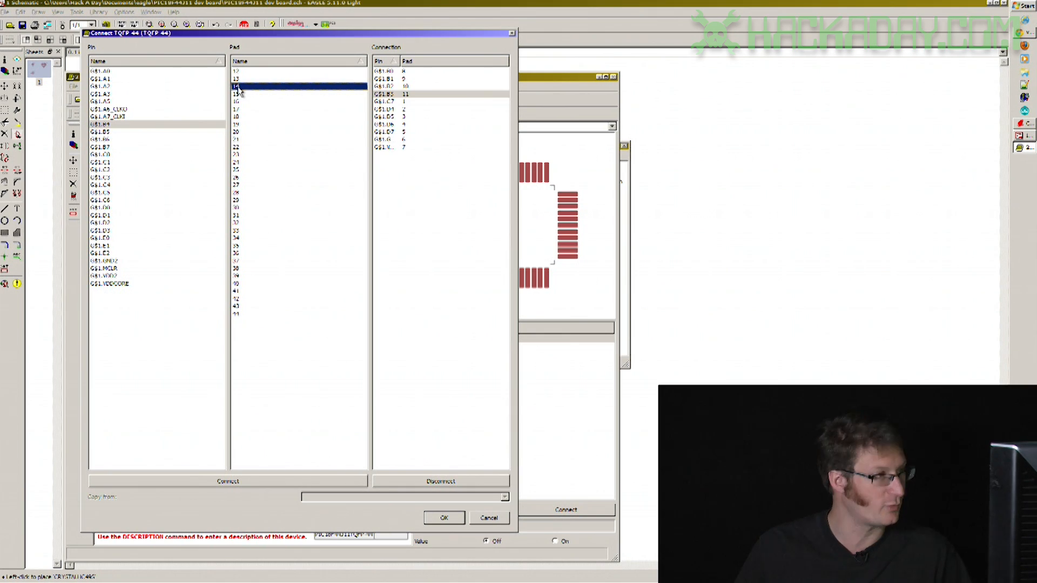
{"action": "left_click", "coordinate": [233, 481]}
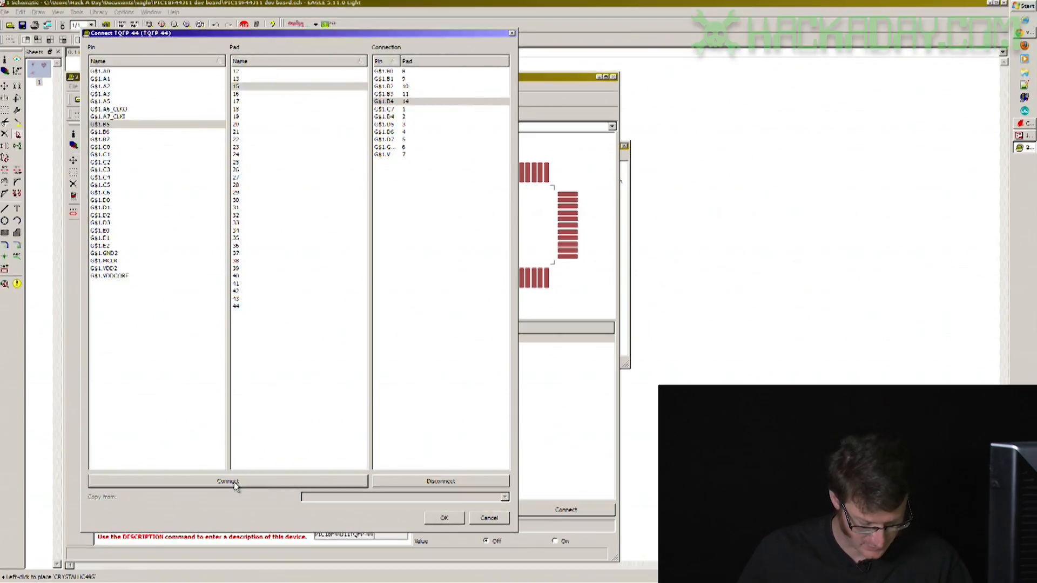
{"action": "left_click", "coordinate": [234, 482]}
{"action": "left_click", "coordinate": [236, 482]}
{"action": "left_click", "coordinate": [237, 482]}
Connect pin MCLR to pad 18 and pins A0, A1, A2 and A3 to pads 19, 20, 21 and 22.
{"action": "left_click", "coordinate": [104, 237]}
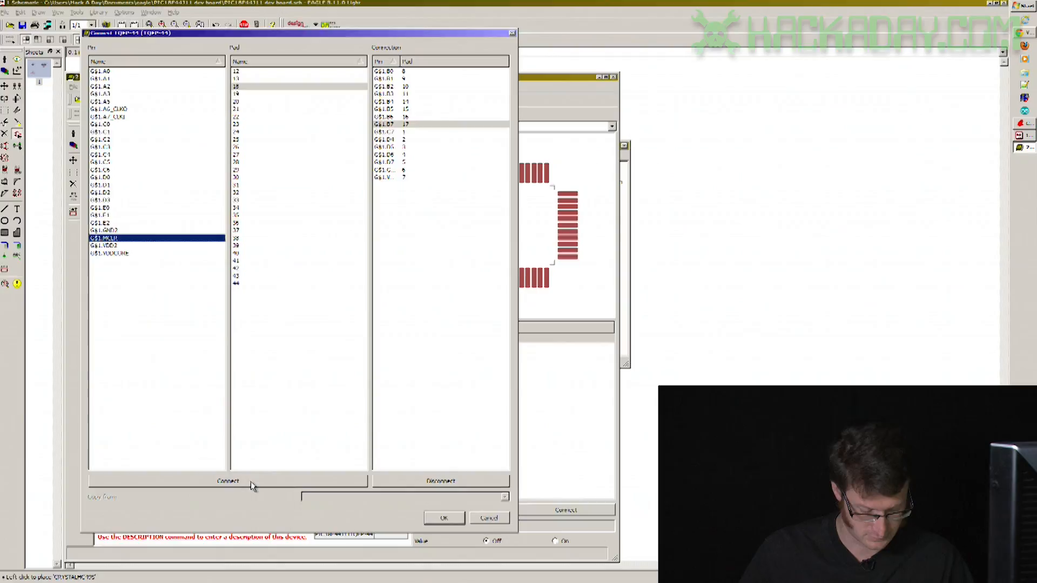
{"action": "left_click", "coordinate": [250, 481]}
{"action": "left_click", "coordinate": [249, 484]}
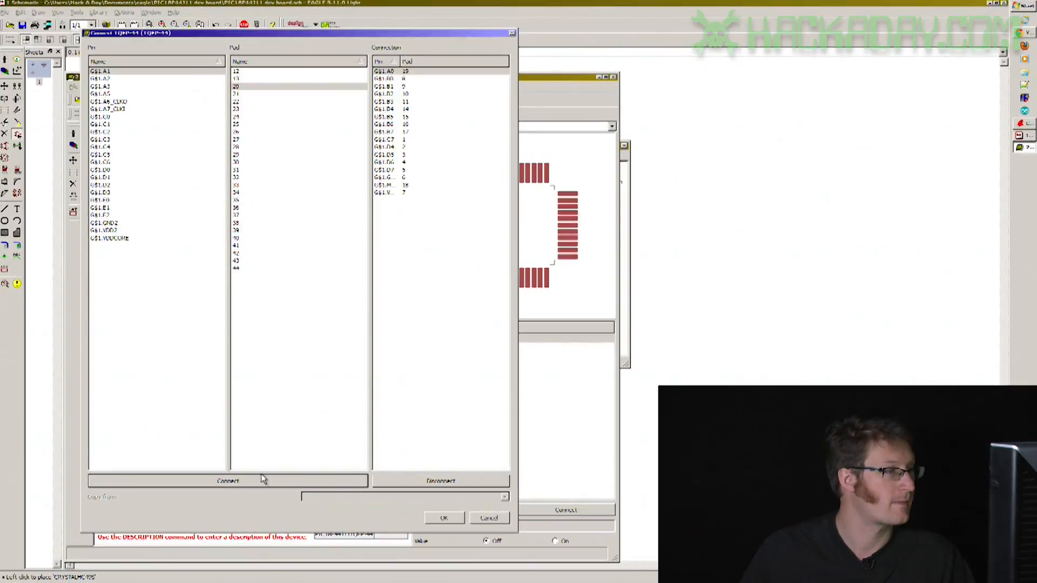
{"action": "left_click", "coordinate": [260, 478]}
{"action": "left_click", "coordinate": [259, 481]}
{"action": "left_click", "coordinate": [260, 480]}
Connect pin VDDCORE to pad 23, A5 to pad 24, and E0, E1 and E2 to pads 25, 26 and 27.
{"action": "left_click", "coordinate": [111, 215]}
{"action": "left_click", "coordinate": [293, 479]}
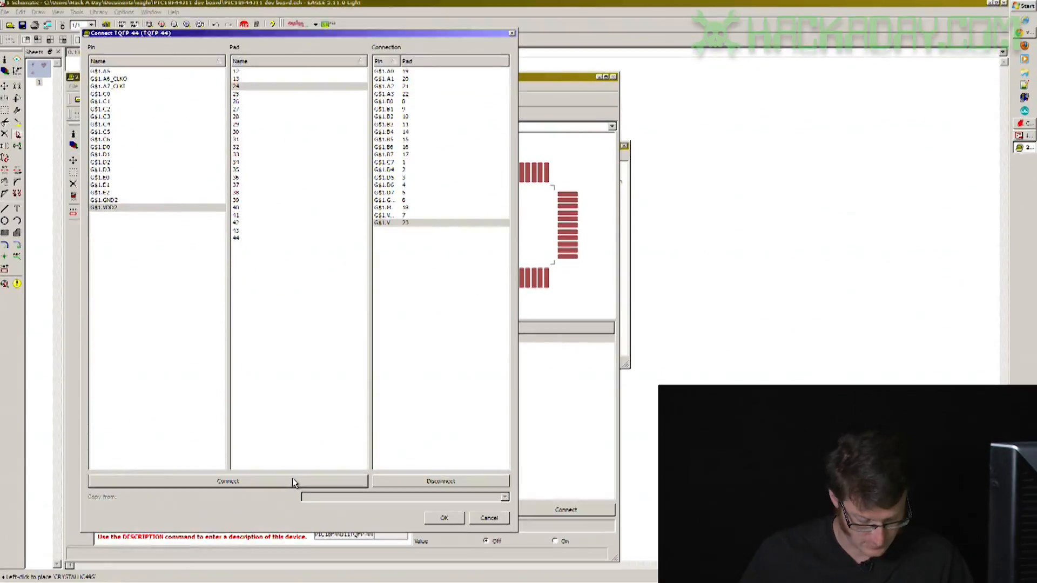
{"action": "left_click", "coordinate": [244, 482]}
{"action": "left_click", "coordinate": [103, 172]}
{"action": "left_click", "coordinate": [279, 481]}
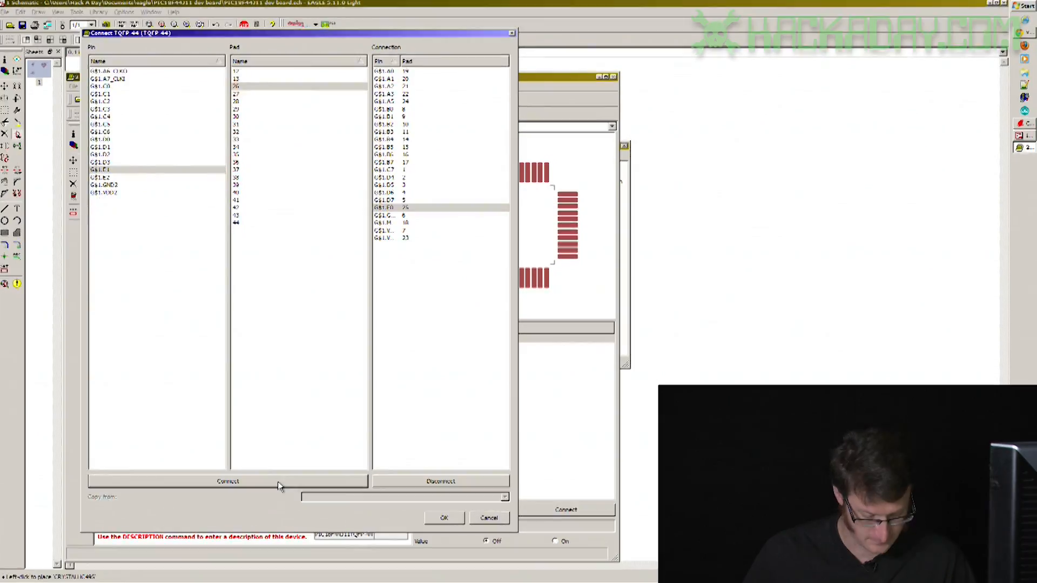
{"action": "left_click", "coordinate": [280, 484]}
{"action": "left_click", "coordinate": [280, 483]}
Connect pin VDD2 to pad 28, GND2 to pad 29, A7_CLKI to pad 30 and A6_CLKO to pad 31.
{"action": "left_click", "coordinate": [124, 177]}
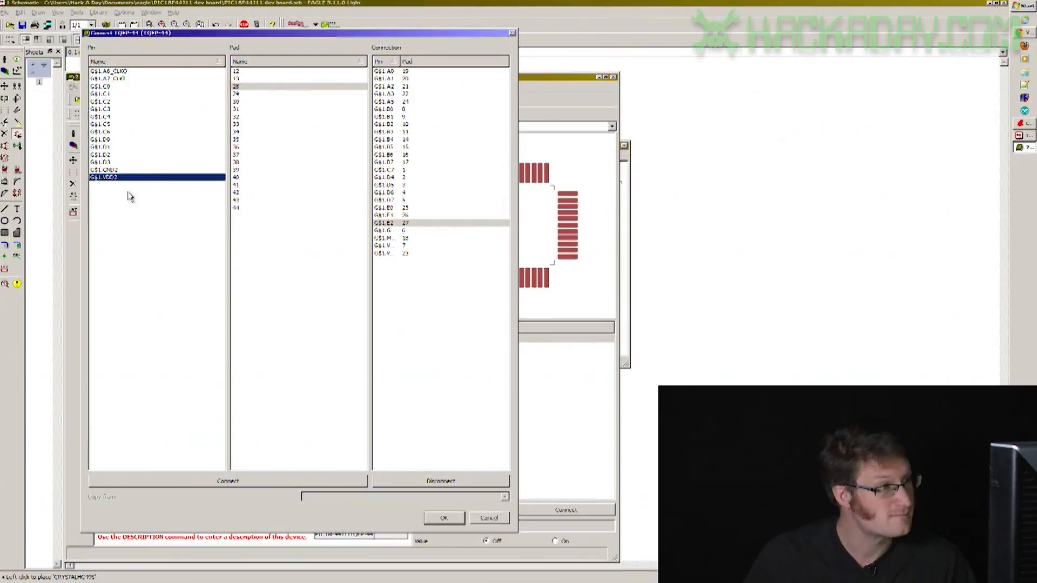
{"action": "left_click", "coordinate": [251, 481]}
{"action": "left_click", "coordinate": [251, 481]}
{"action": "left_click", "coordinate": [250, 479]}
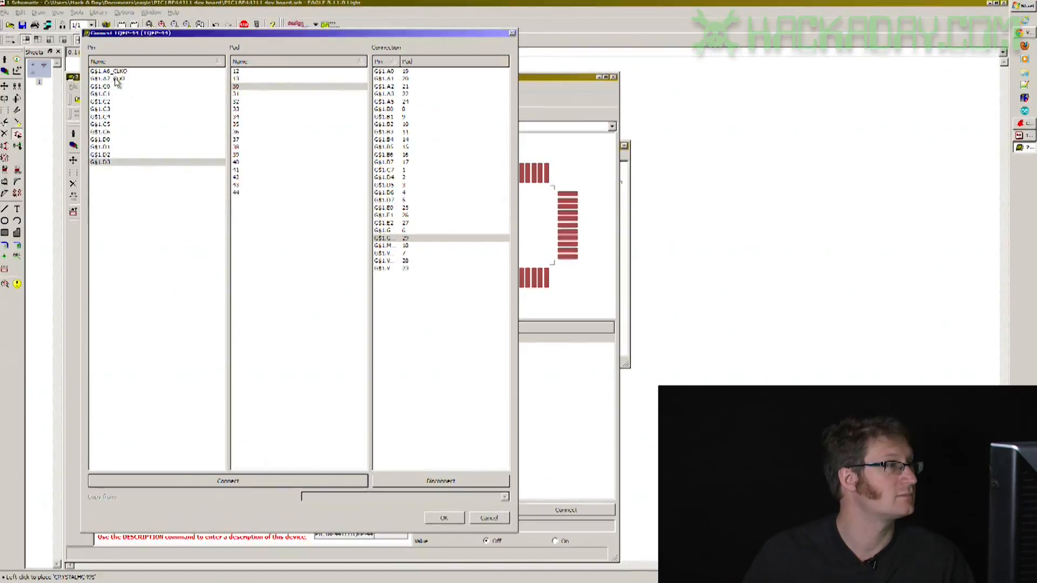
{"action": "left_click", "coordinate": [118, 74]}
{"action": "left_click", "coordinate": [279, 484]}
{"action": "left_click", "coordinate": [280, 482]}
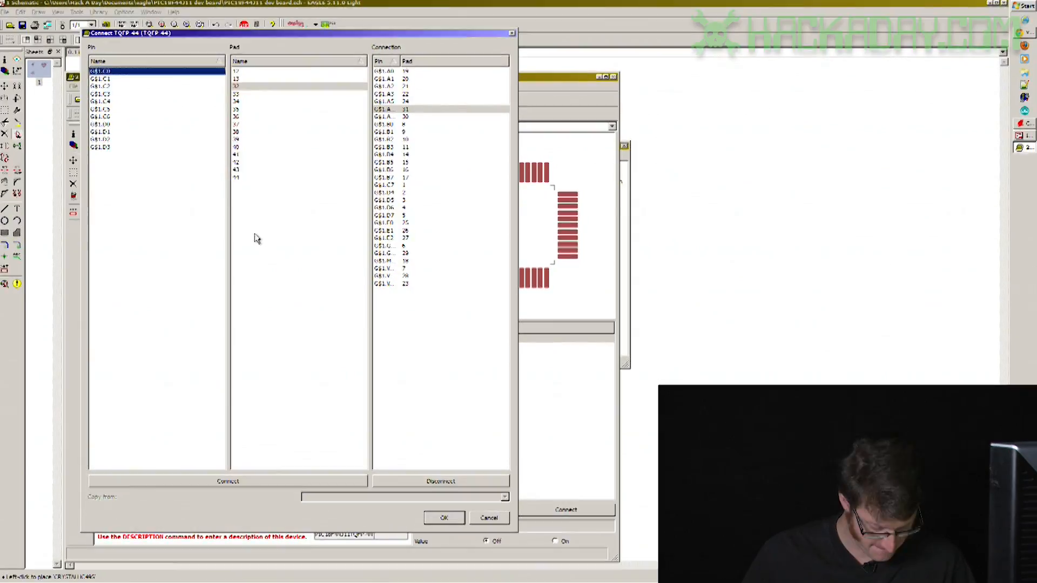
Connect pin C0 to pad 32, skip pads 33 and 34, and connect C1, C2 and C3 to pads 35, 36 and 37.
{"action": "left_click", "coordinate": [239, 95]}
{"action": "left_click", "coordinate": [238, 101]}
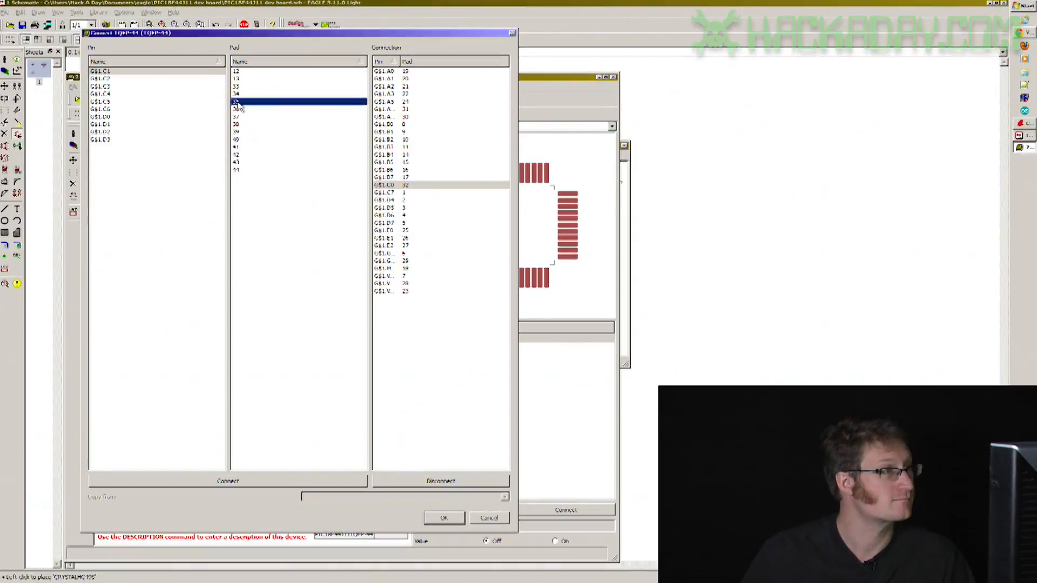
{"action": "left_click", "coordinate": [247, 482]}
{"action": "left_click", "coordinate": [246, 482]}
{"action": "left_click", "coordinate": [245, 481]}
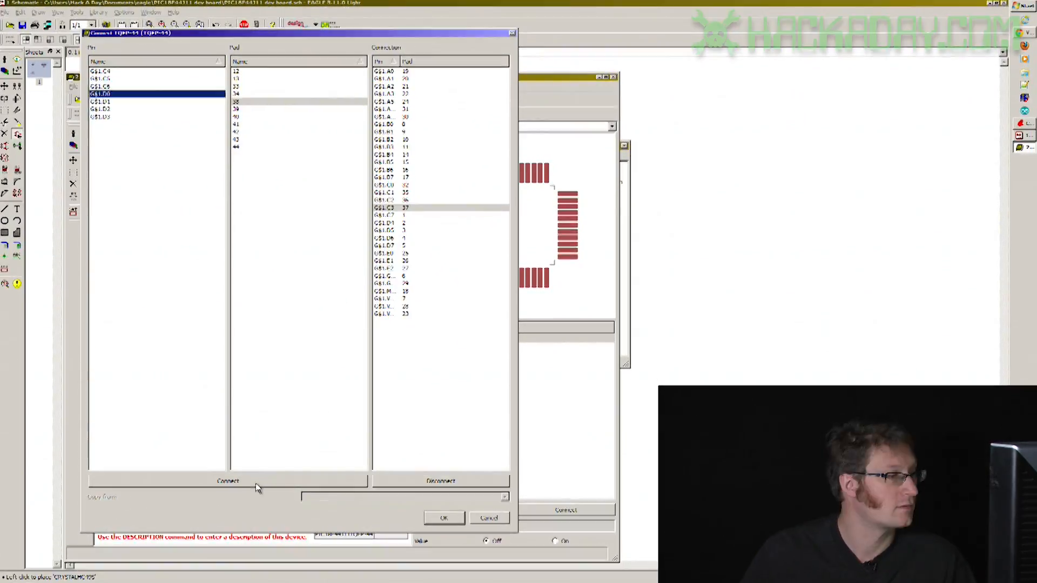
Connect pins D0 through D3 to pads 38 through 41 and pins C4, C5 and C6 to pads 42, 43 and 44.
{"action": "left_click", "coordinate": [257, 482]}
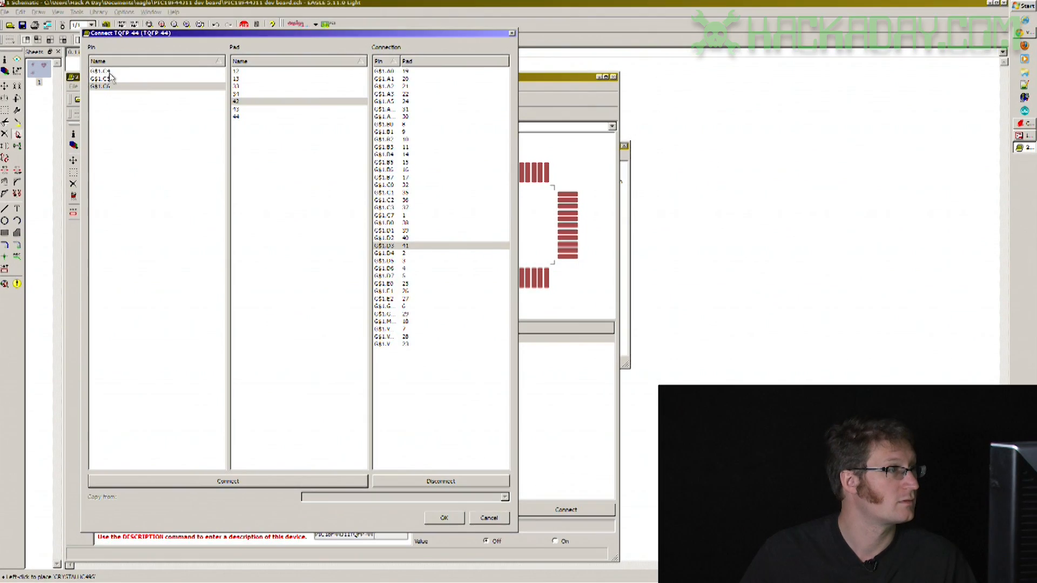
{"action": "left_click", "coordinate": [243, 481]}
{"action": "left_click", "coordinate": [241, 481]}
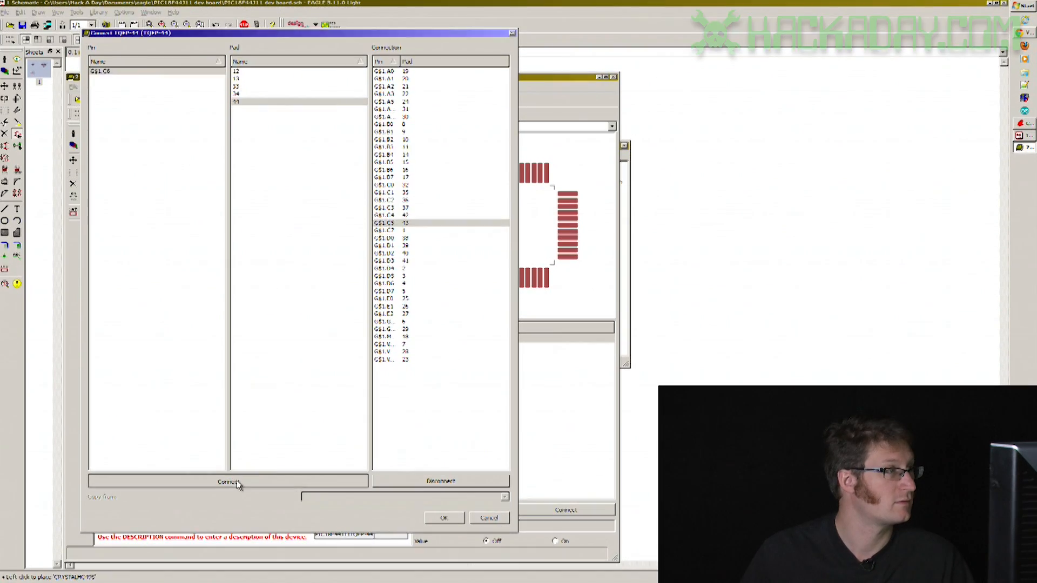
{"action": "left_click", "coordinate": [243, 481]}
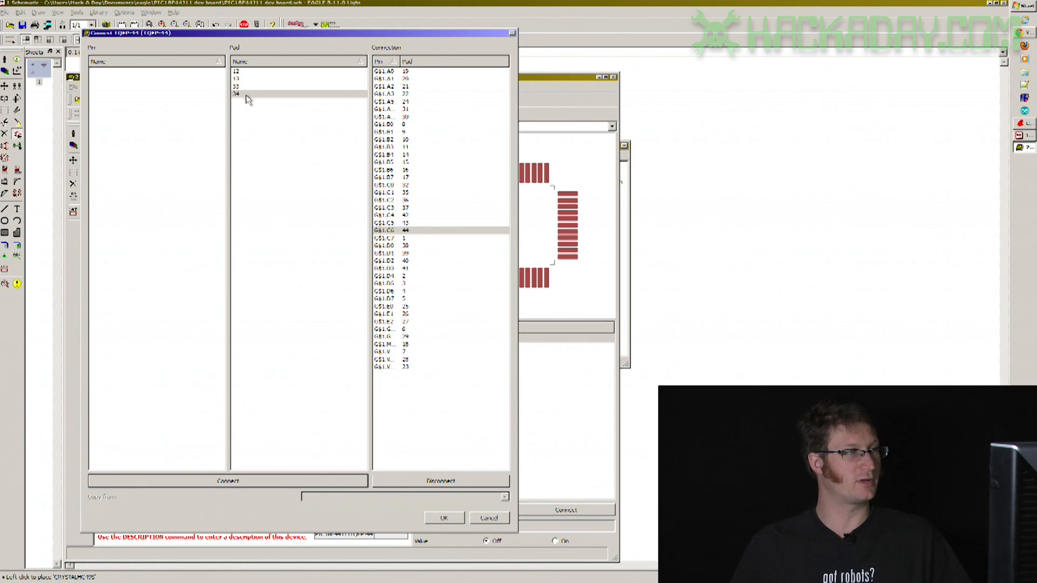
Accept the pin-to-pad assignment, save the hackaday library and close the library editor.
{"action": "left_click", "coordinate": [444, 518]}
{"action": "left_click", "coordinate": [76, 88]}
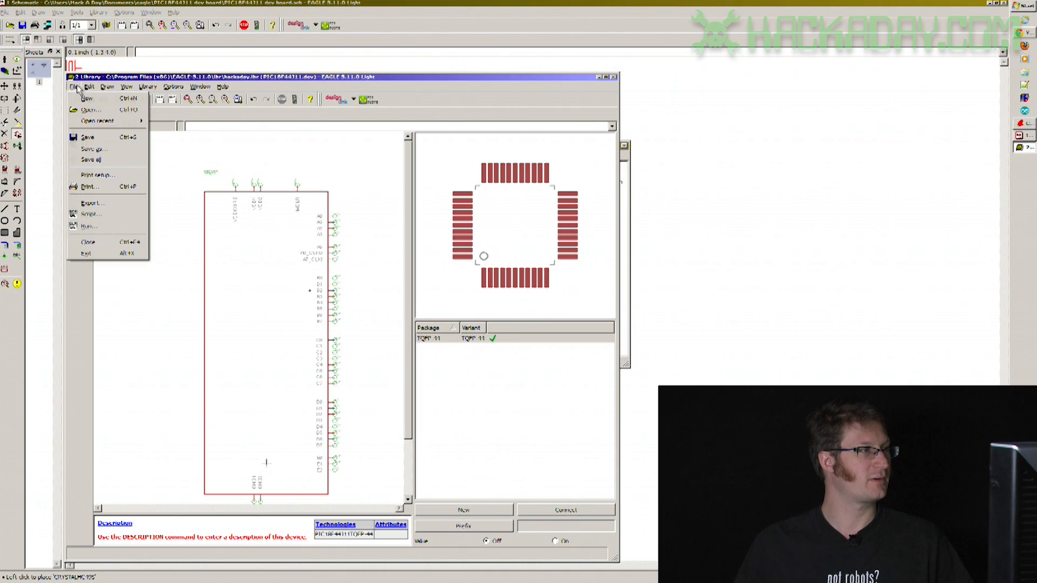
{"action": "left_click", "coordinate": [108, 140]}
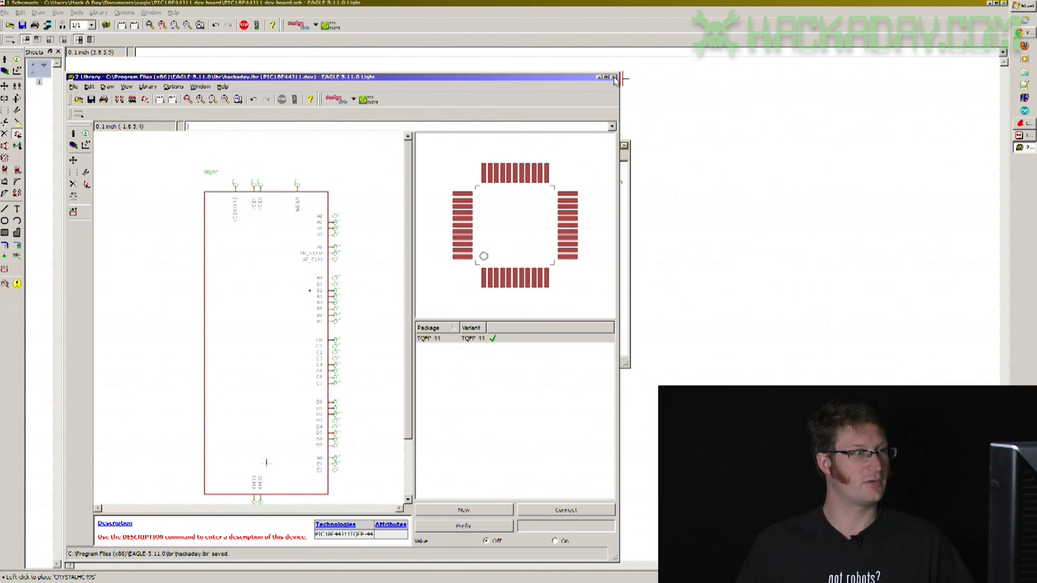
{"action": "left_click", "coordinate": [615, 77]}
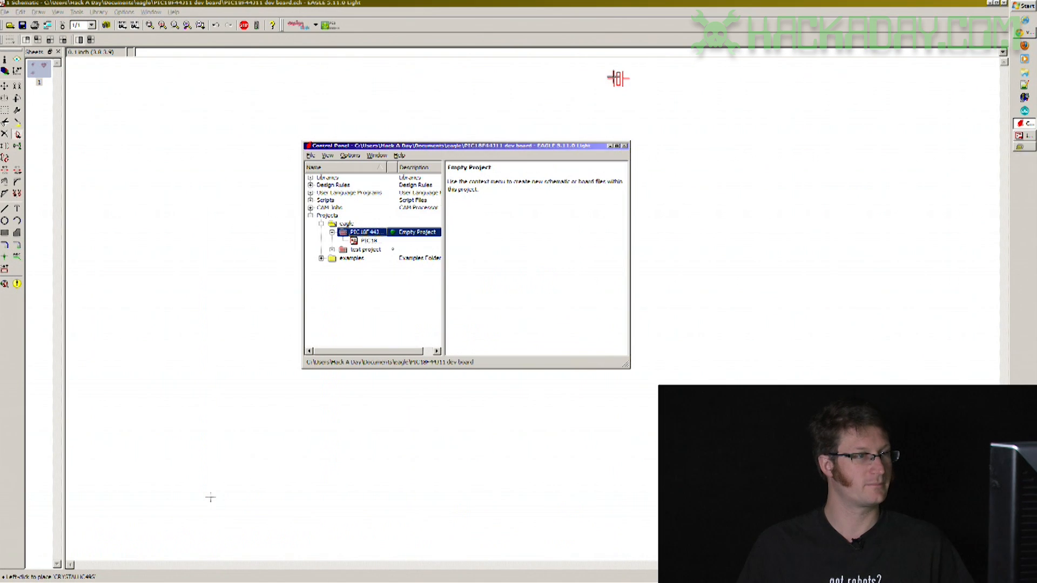
Return to the schematic and add one PIC18F44J11 from the hackaday library, placing it to the left of capacitor C1 and LED1.
{"action": "left_click", "coordinate": [363, 5]}
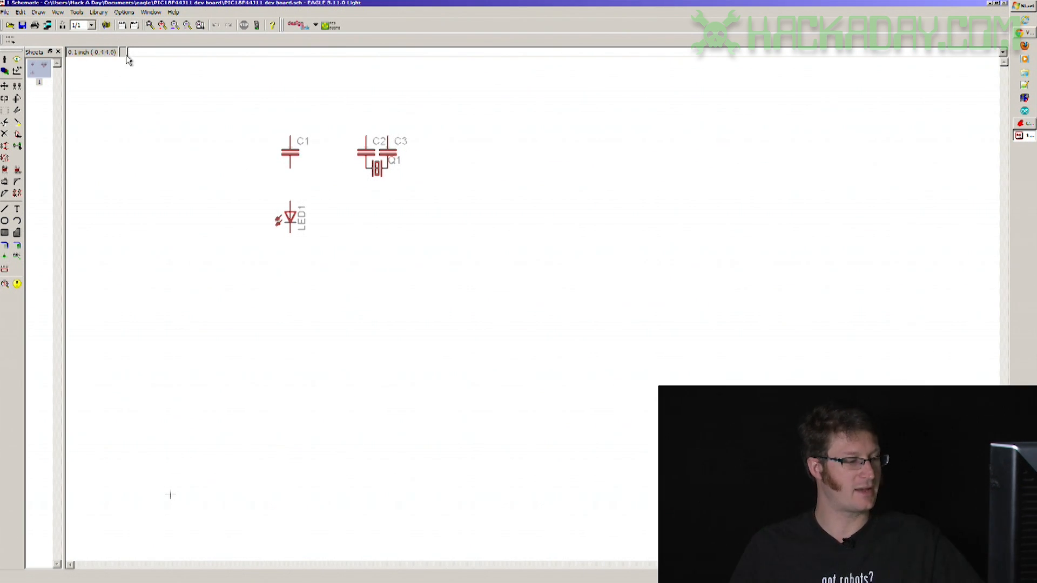
{"action": "key", "text": "Return"}
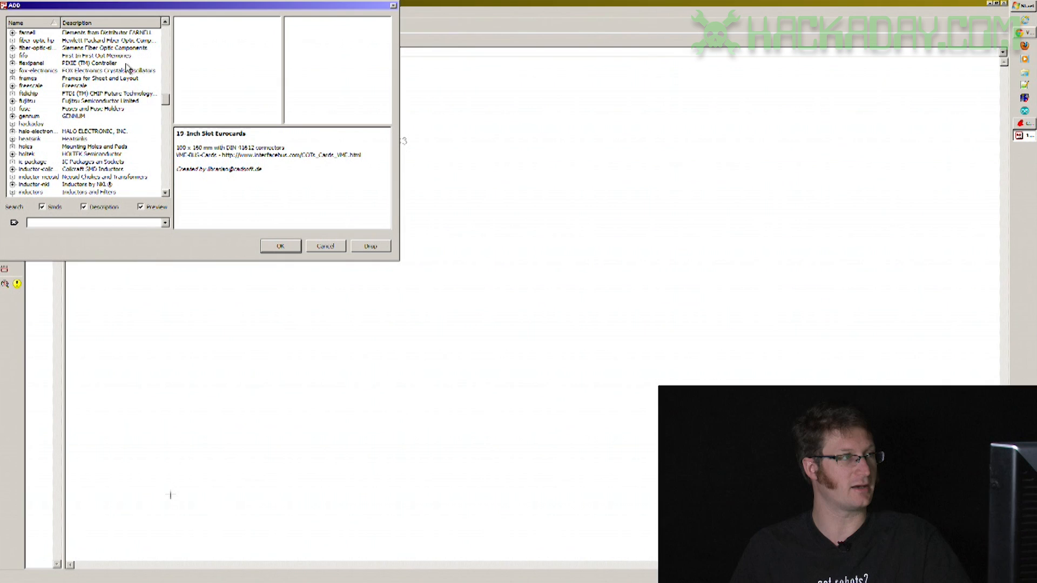
{"action": "left_click_drag", "start_coordinate": [166, 97], "coordinate": [167, 99]}
{"action": "scroll", "coordinate": [34, 120], "scroll_direction": "up", "scroll_amount": 2}
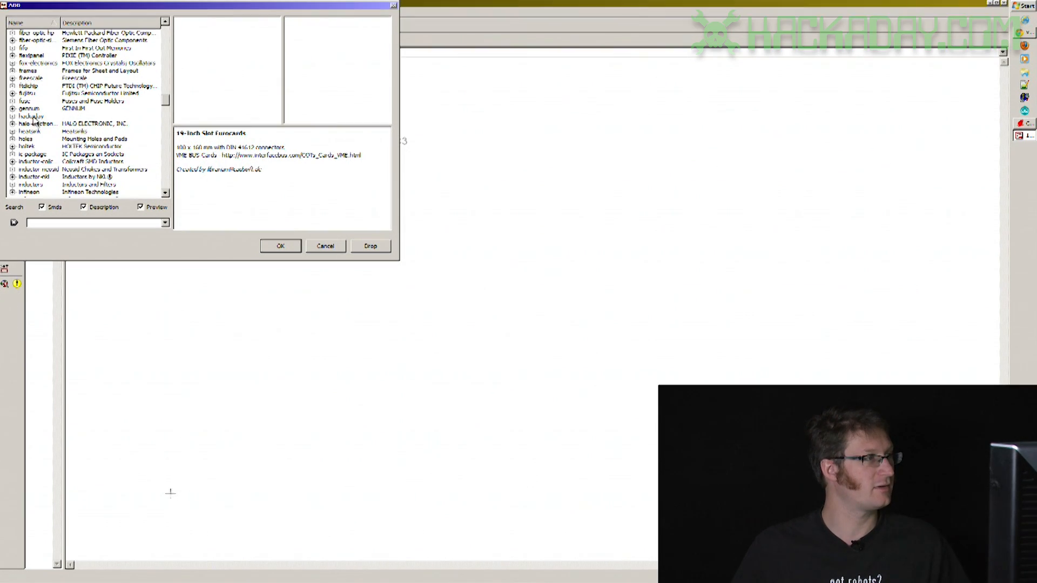
{"action": "left_click", "coordinate": [12, 117]}
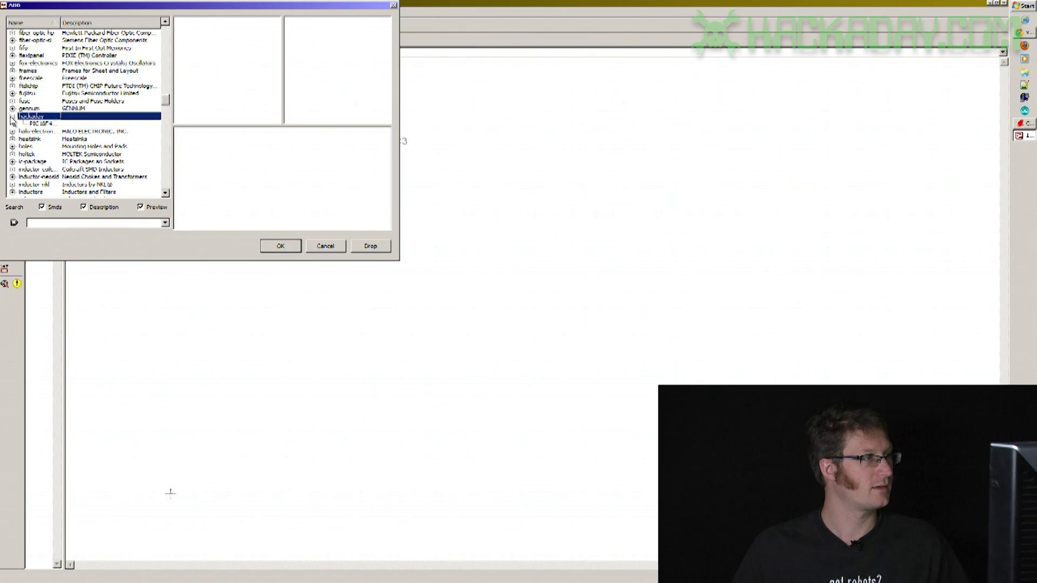
{"action": "left_click", "coordinate": [42, 123]}
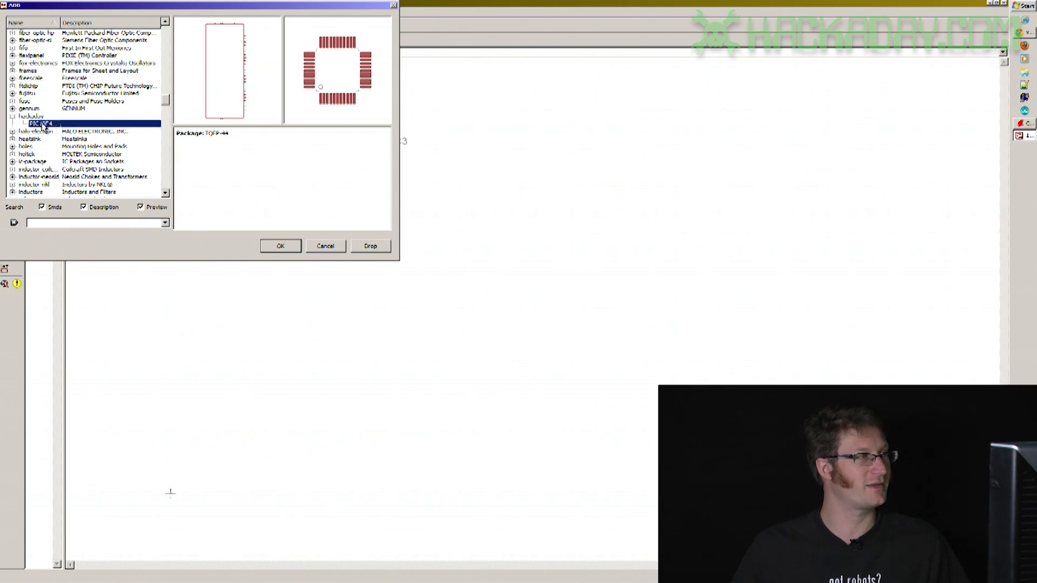
{"action": "left_click", "coordinate": [281, 246]}
{"action": "scroll", "coordinate": [372, 220], "scroll_direction": "down", "scroll_amount": 2}
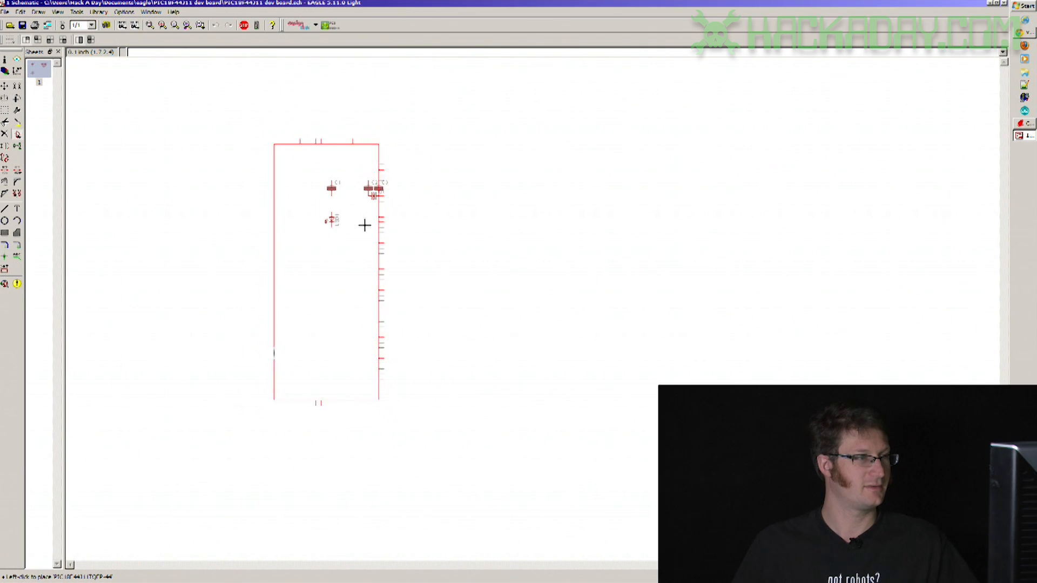
{"action": "left_click", "coordinate": [273, 221]}
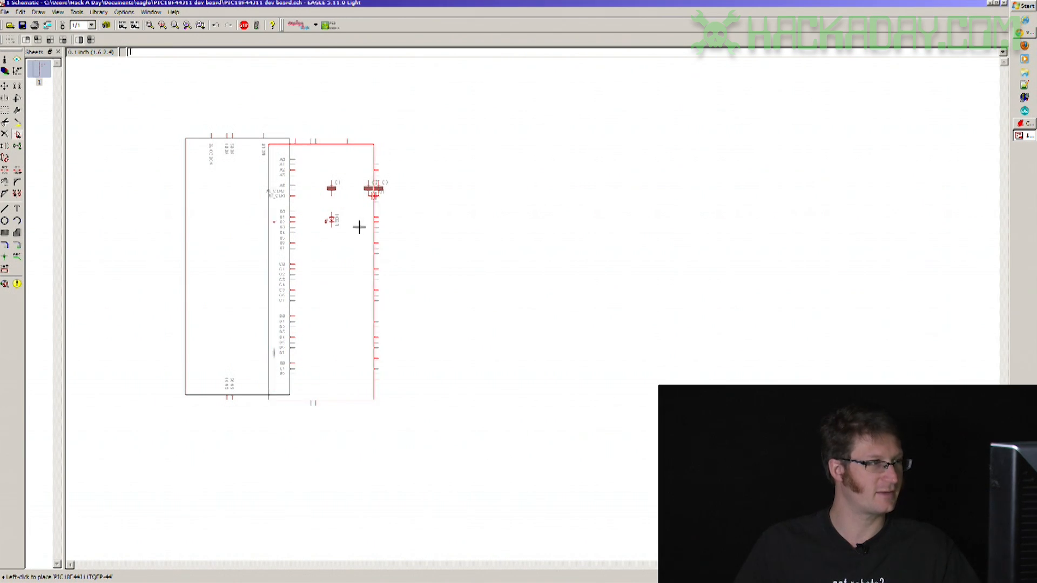
{"action": "key", "text": "Escape"}
{"action": "key", "text": "Escape"}
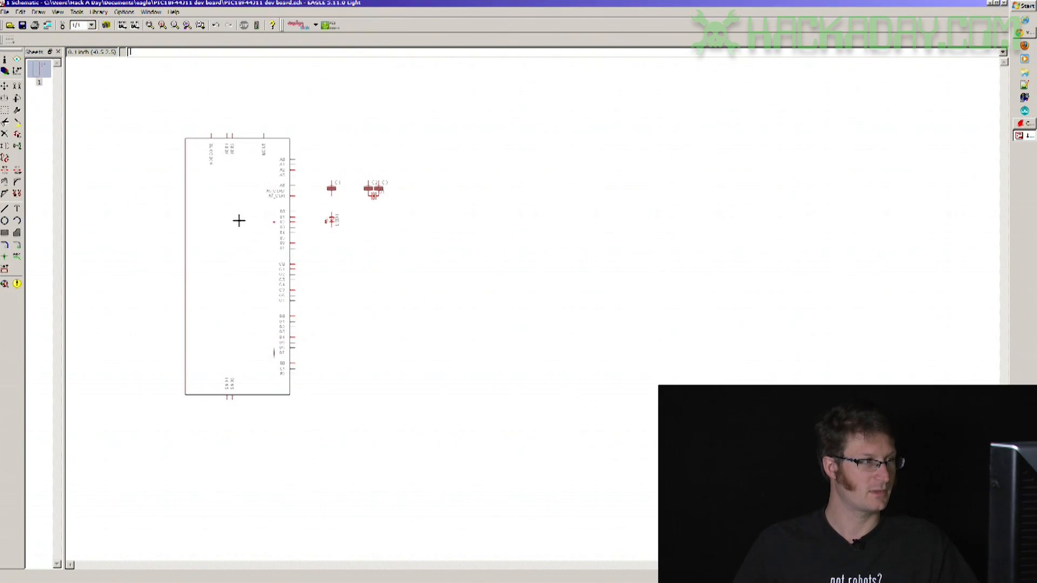
Rotate crystal Q1 to vertical and move it between the microcontroller and C1, beside the A6_CLKO and A7_CLKI pins.
{"action": "scroll", "coordinate": [276, 200], "scroll_direction": "up", "scroll_amount": 3}
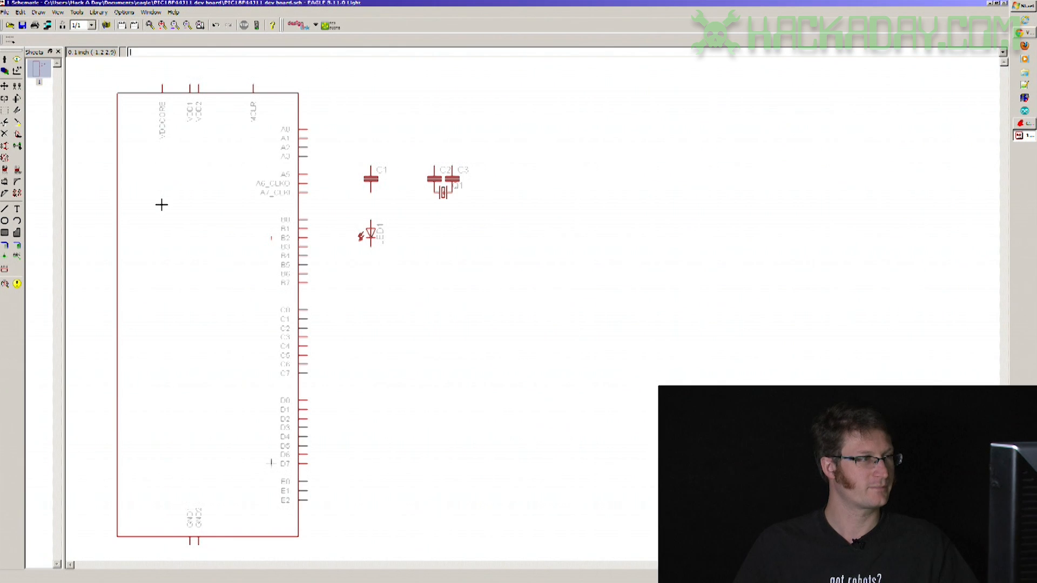
{"action": "scroll", "coordinate": [162, 204], "scroll_direction": "down", "scroll_amount": 2}
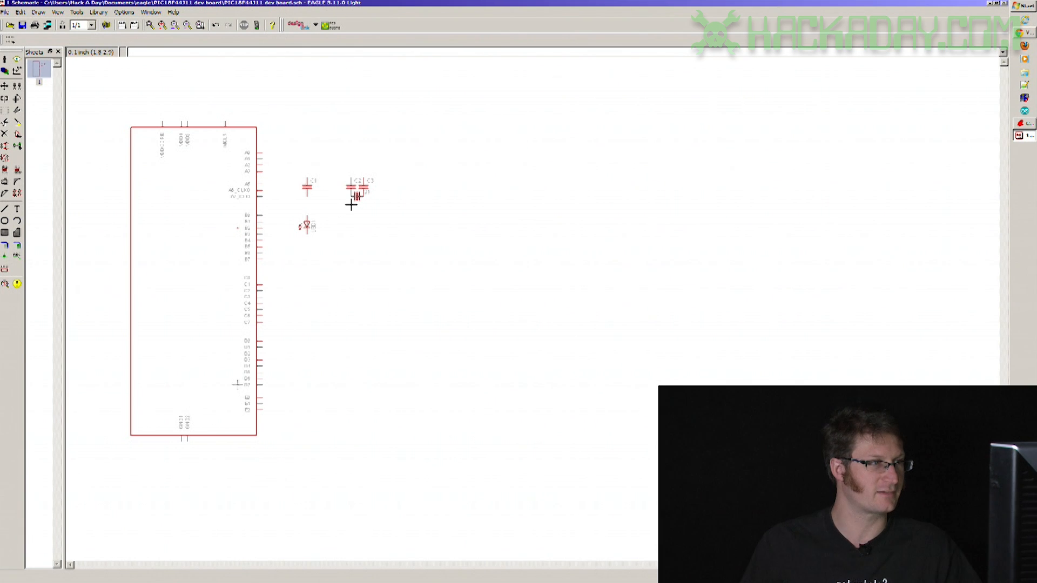
{"action": "scroll", "coordinate": [354, 205], "scroll_direction": "up", "scroll_amount": 3}
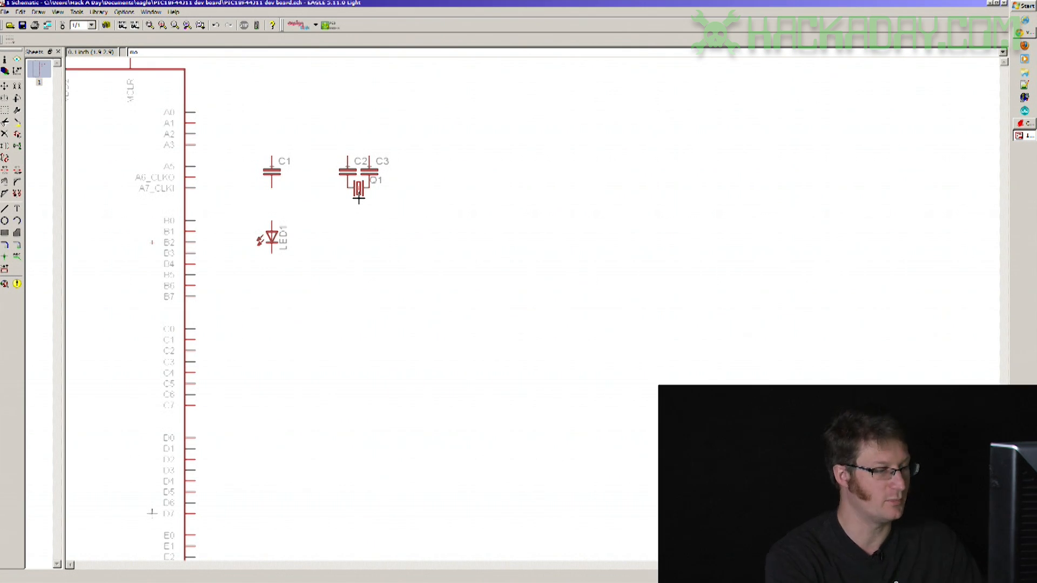
{"action": "key", "text": "Return"}
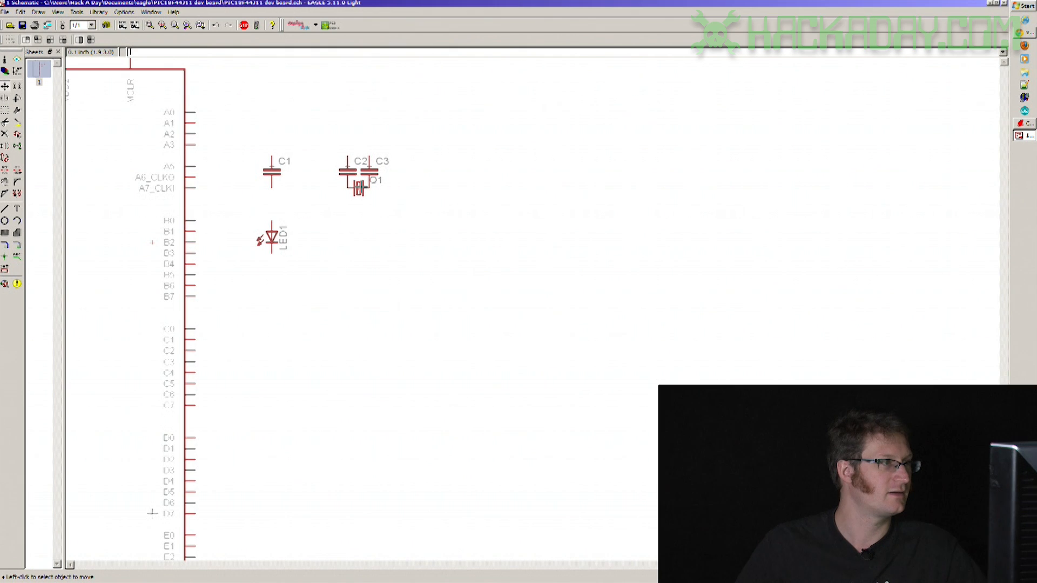
{"action": "scroll", "coordinate": [359, 188], "scroll_direction": "down", "scroll_amount": 1}
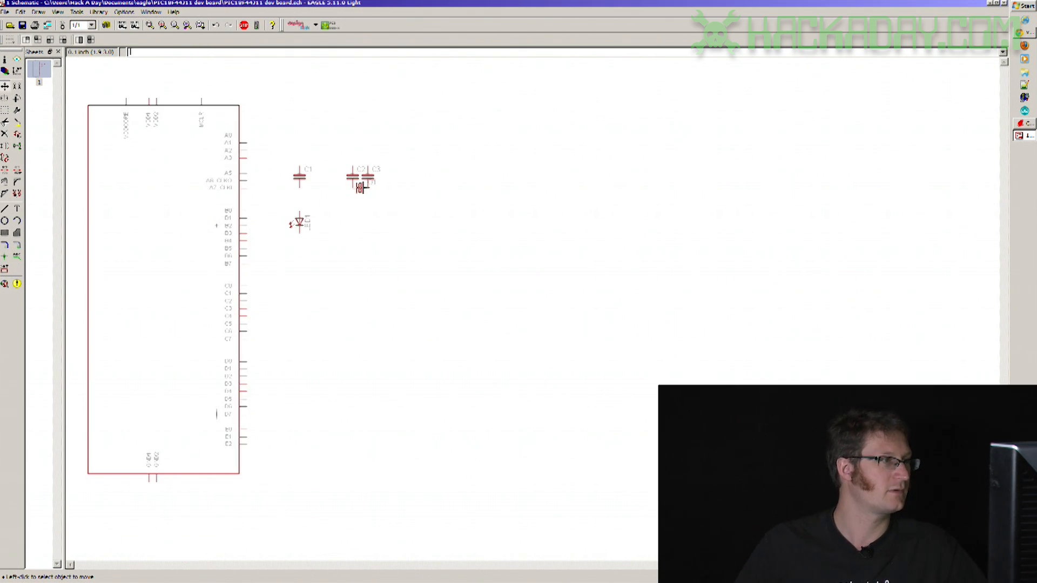
{"action": "left_click", "coordinate": [360, 187]}
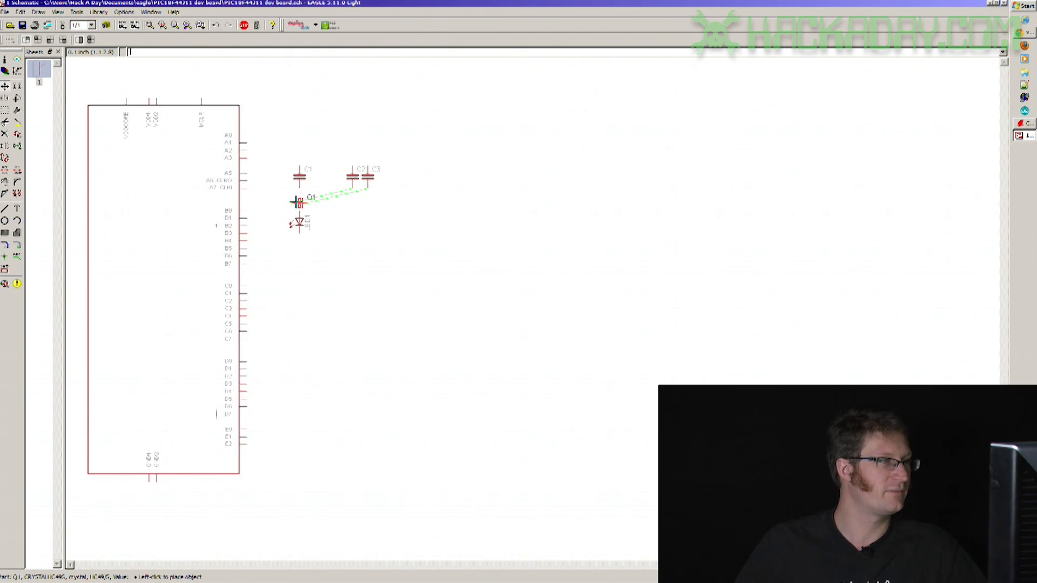
{"action": "right_click", "coordinate": [268, 190]}
{"action": "right_click", "coordinate": [271, 184]}
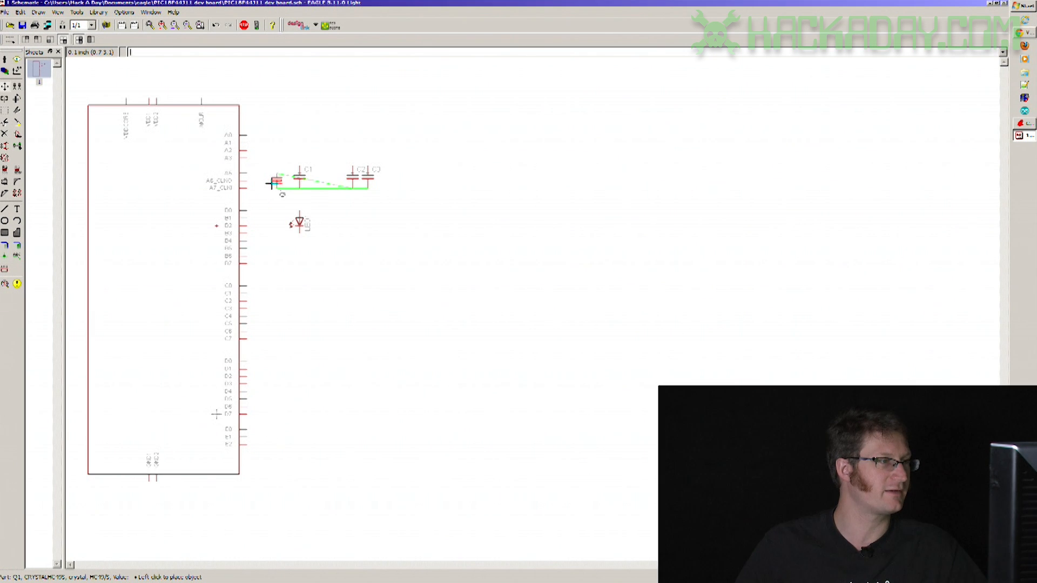
{"action": "left_click", "coordinate": [262, 180]}
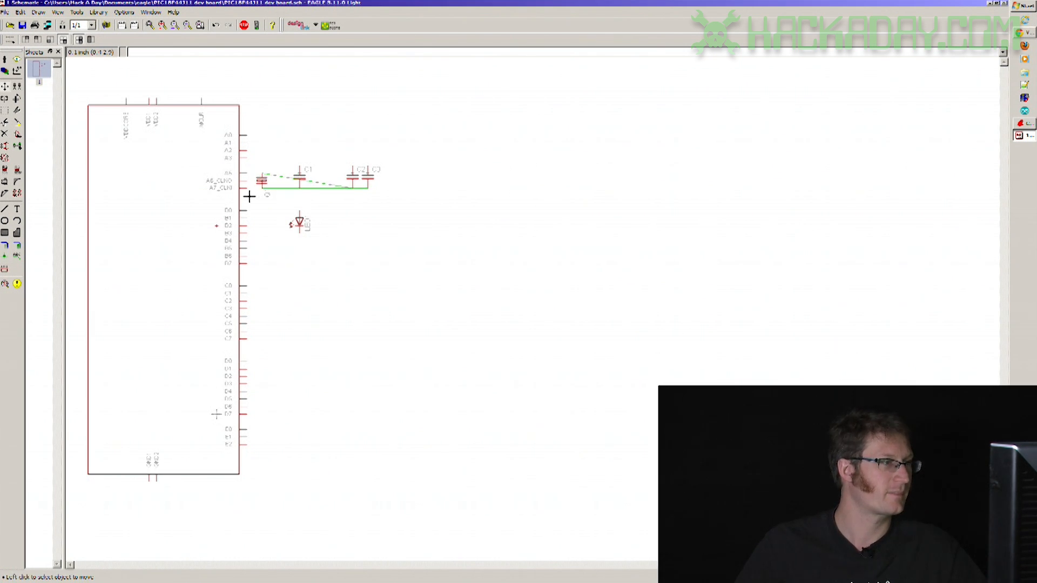
Shift crystal Q1 down one grid step so its upper terminal lines up with pin A6_CLKO.
{"action": "scroll", "coordinate": [243, 189], "scroll_direction": "up", "scroll_amount": 2}
{"action": "left_click", "coordinate": [284, 166]}
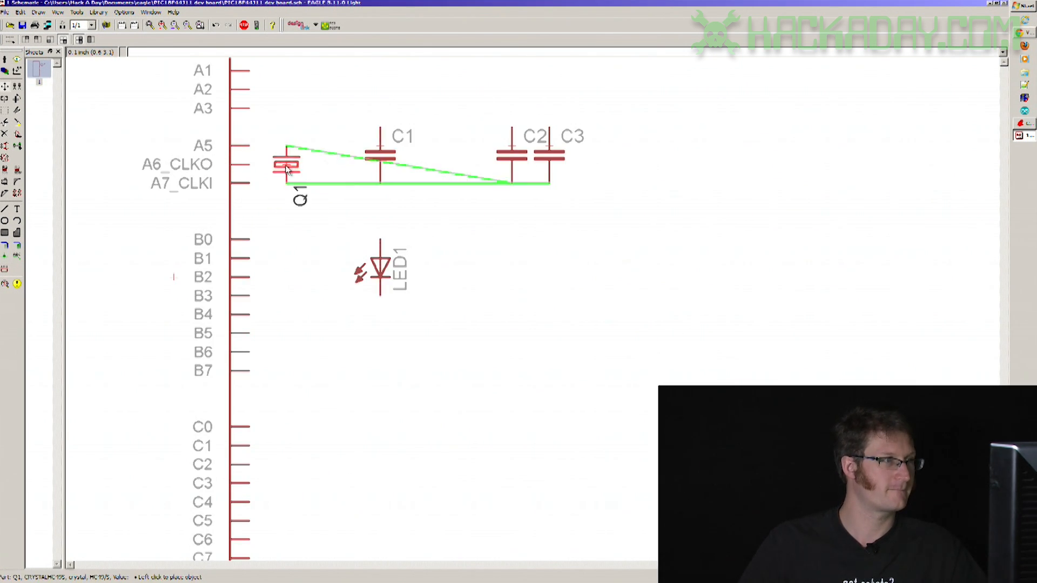
{"action": "left_click", "coordinate": [286, 184]}
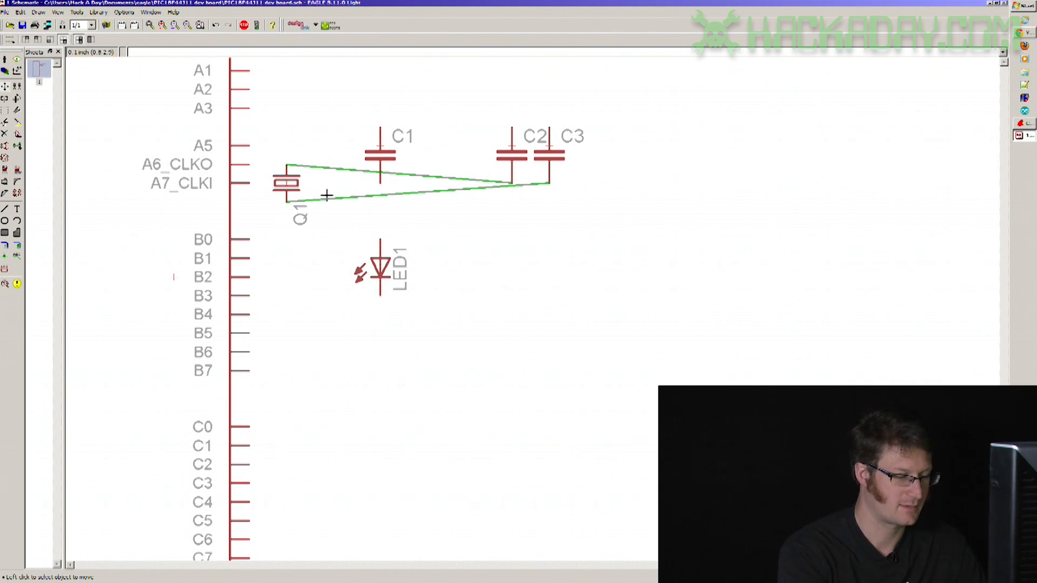
Draw a straight wire from pin A6_CLKO to the upper terminal of crystal Q1.
{"action": "type", "text": "wire"}
{"action": "key", "text": "Return"}
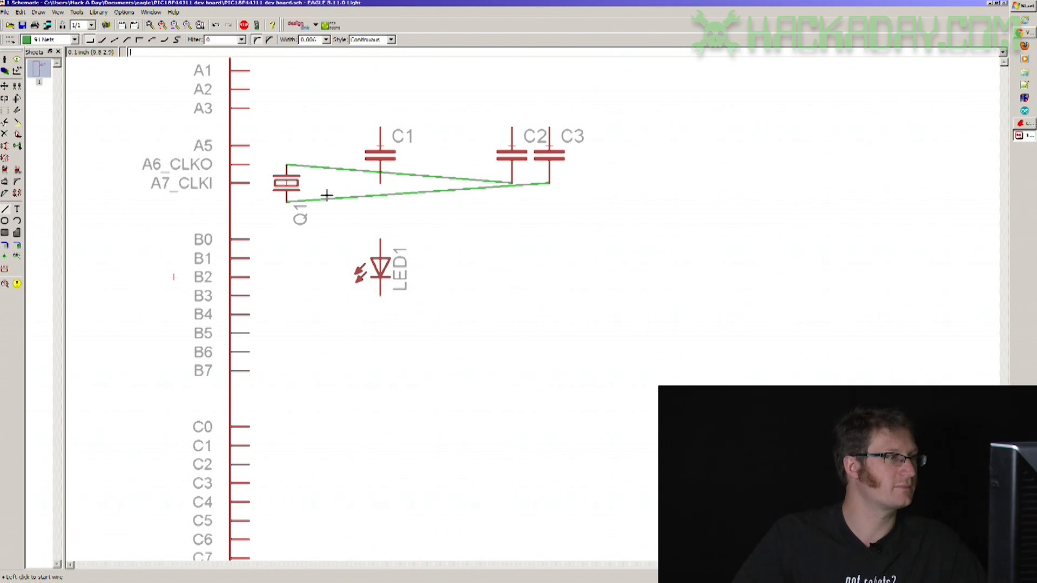
{"action": "left_click", "coordinate": [251, 164]}
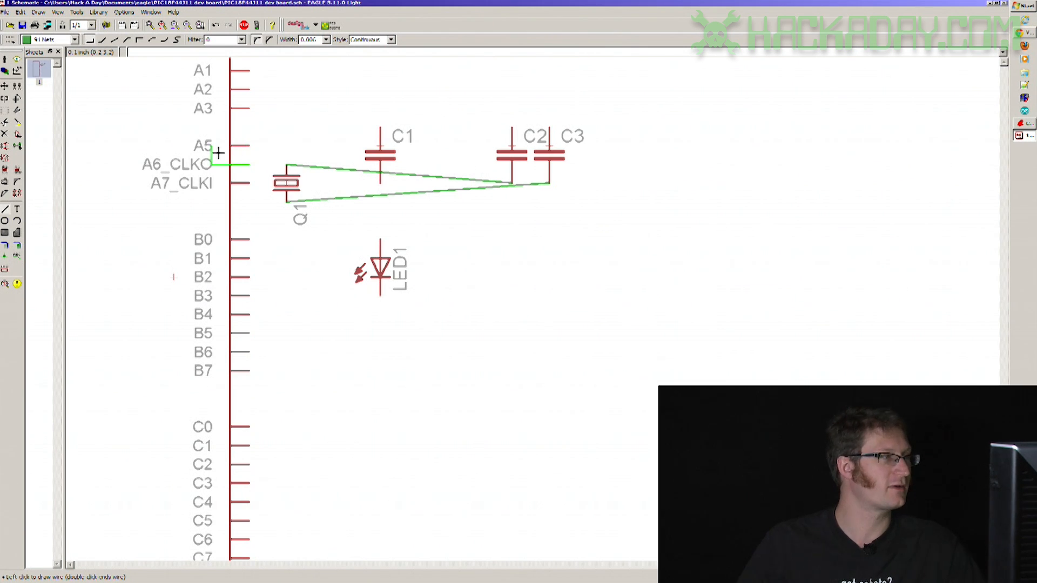
{"action": "key", "text": "Escape"}
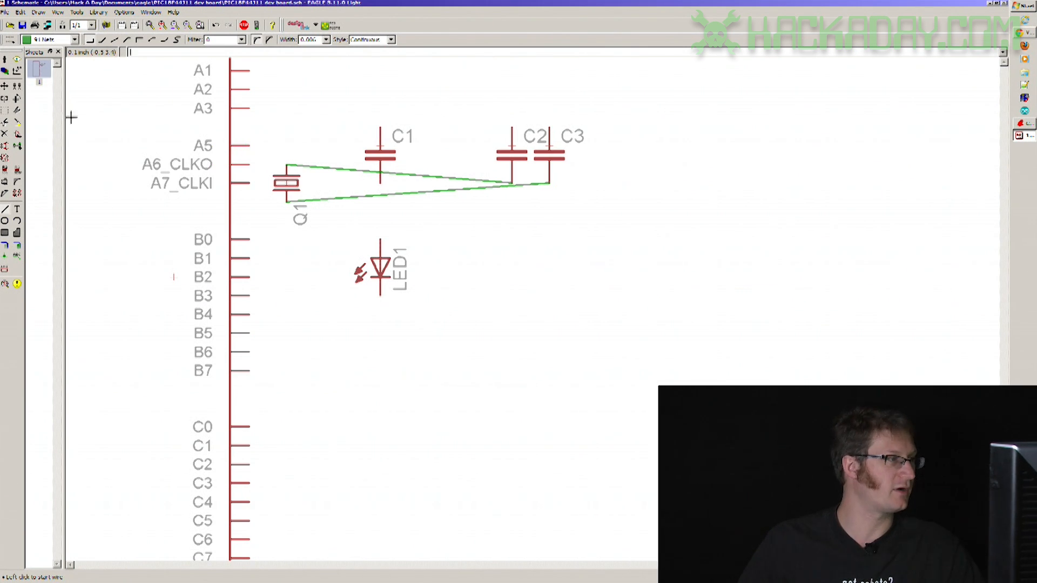
{"action": "left_click", "coordinate": [5, 209]}
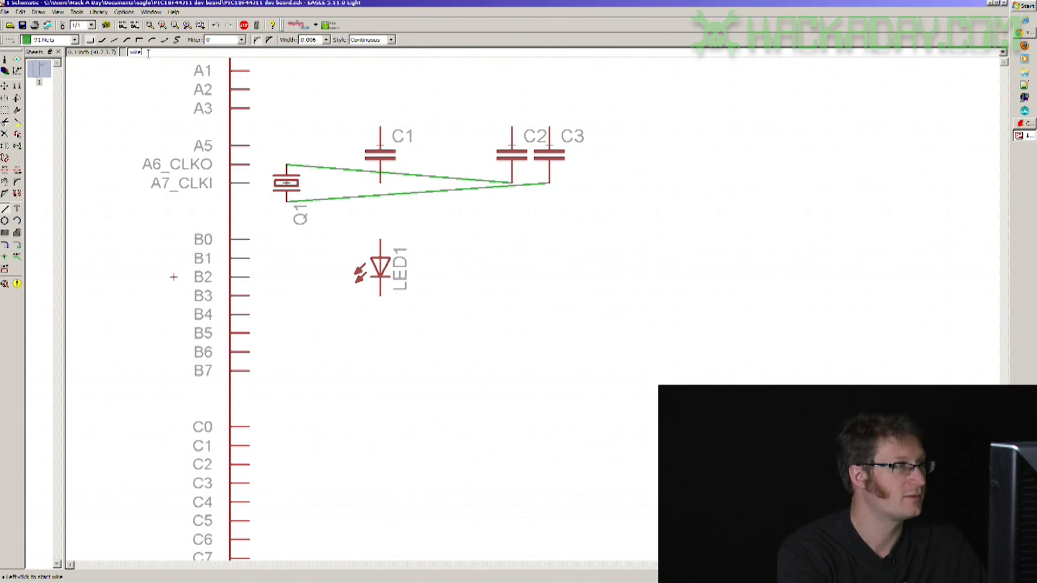
{"action": "left_click", "coordinate": [252, 164]}
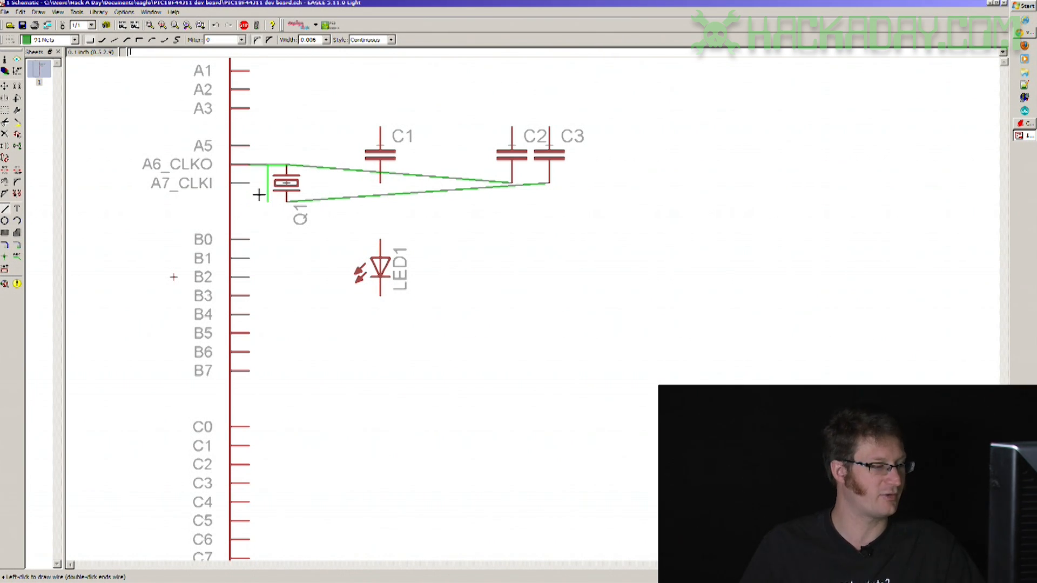
{"action": "key", "text": "Escape"}
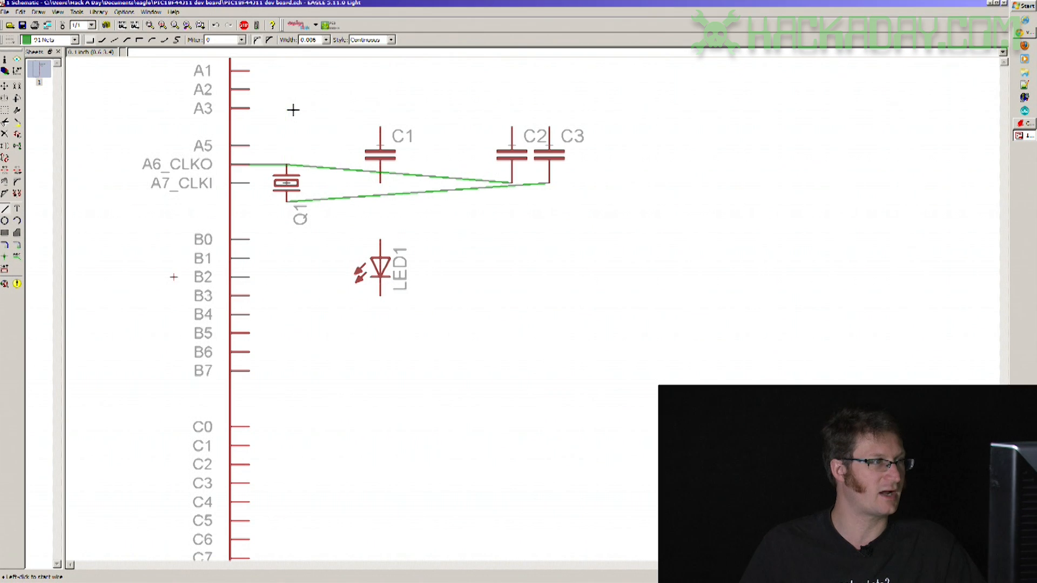
Draw a wire with a diagonal segment from pin A7_CLKI to the lower terminal of crystal Q1.
{"action": "left_click", "coordinate": [251, 184]}
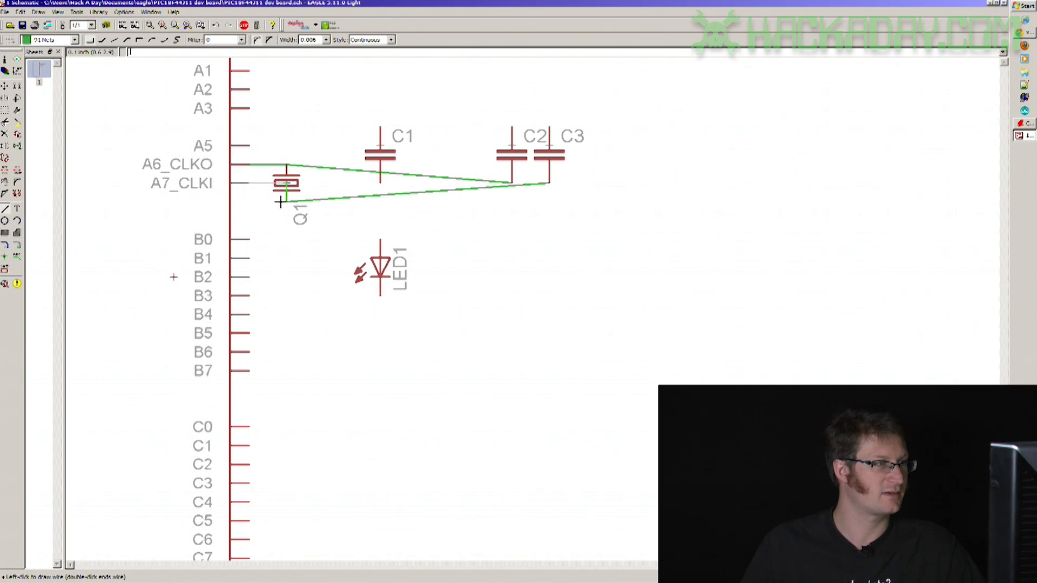
{"action": "right_click", "coordinate": [277, 204]}
{"action": "right_click", "coordinate": [280, 206]}
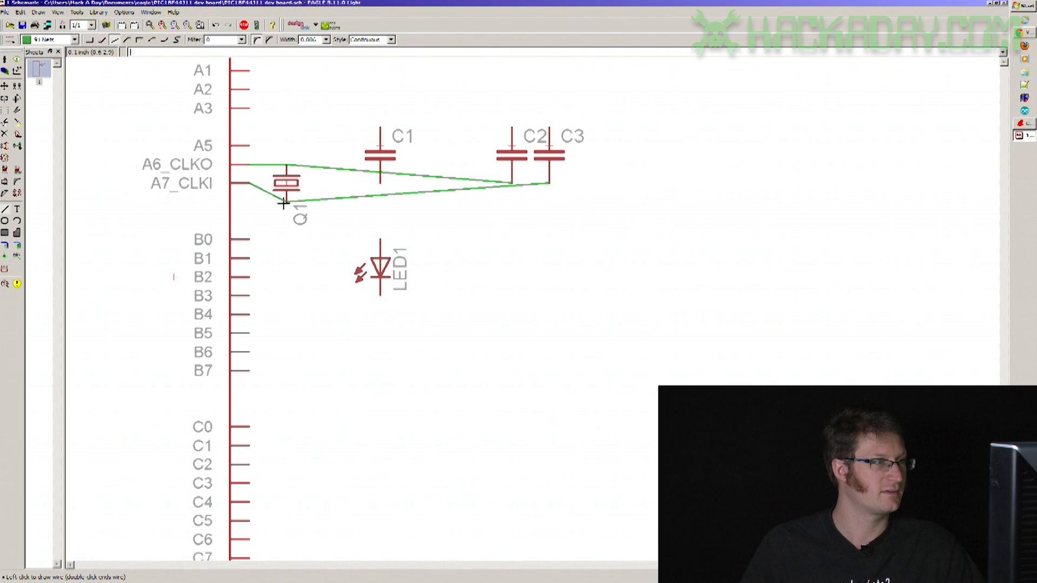
{"action": "left_click", "coordinate": [283, 203]}
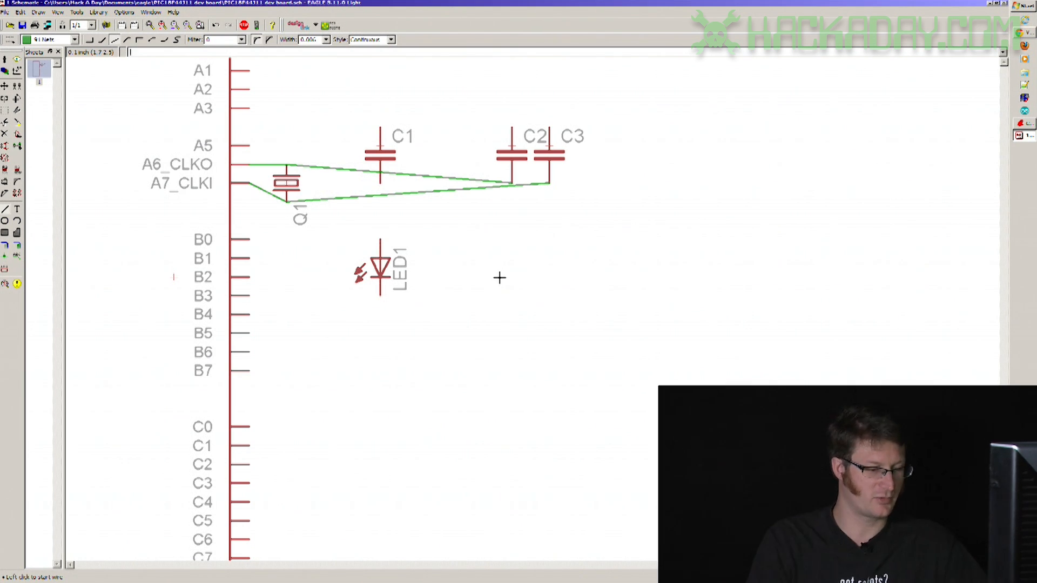
Move capacitor C1 out of the crystal area to free space below and to the right of LED1.
{"action": "key", "text": "F7"}
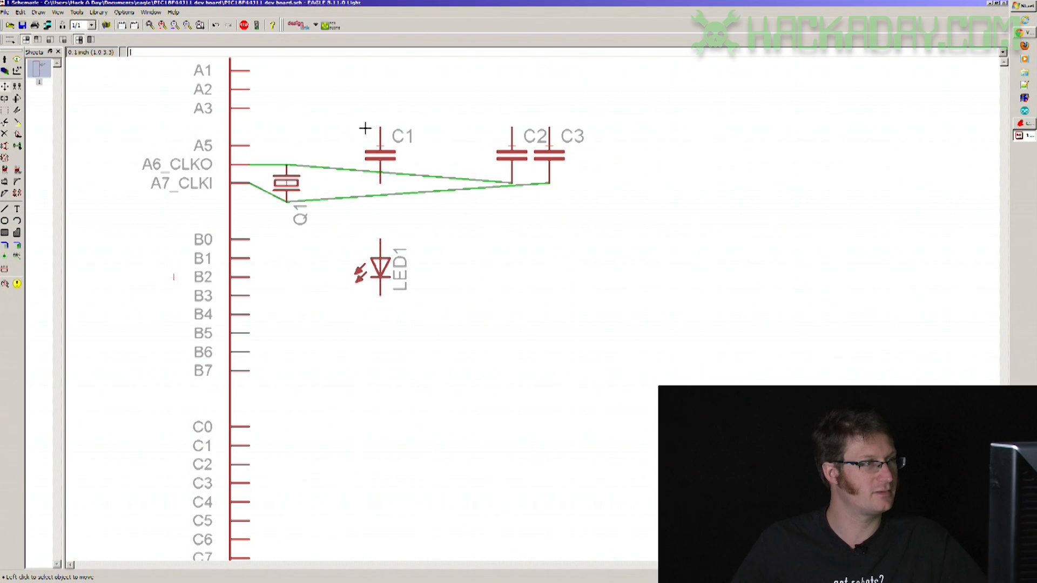
{"action": "left_click", "coordinate": [380, 154]}
{"action": "left_click", "coordinate": [512, 323]}
Rotate capacitor C2 to horizontal and place it above and to the right of crystal Q1.
{"action": "left_click", "coordinate": [512, 156]}
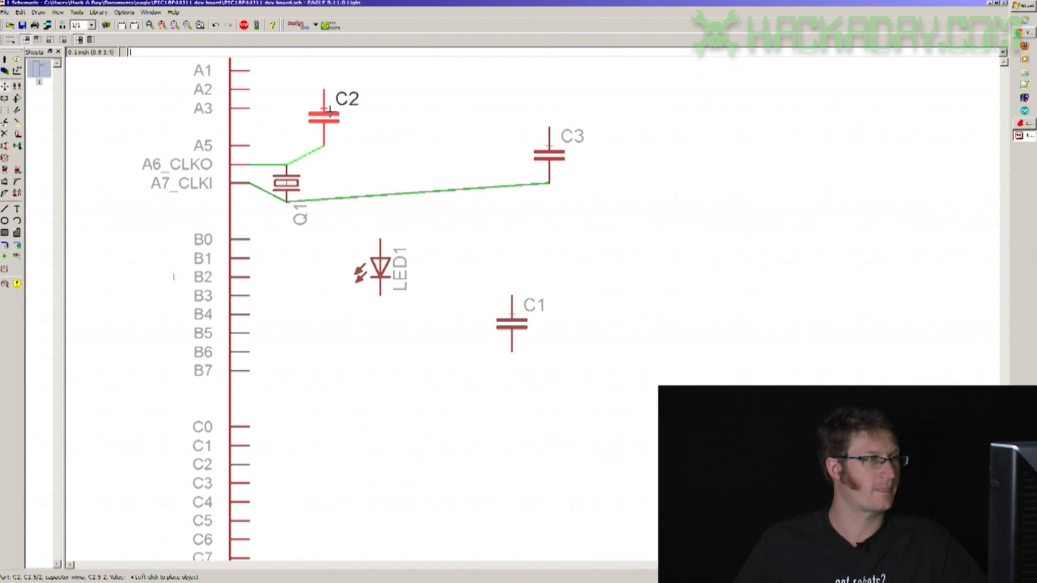
{"action": "right_click", "coordinate": [330, 108]}
{"action": "right_click", "coordinate": [326, 114]}
{"action": "right_click", "coordinate": [325, 138]}
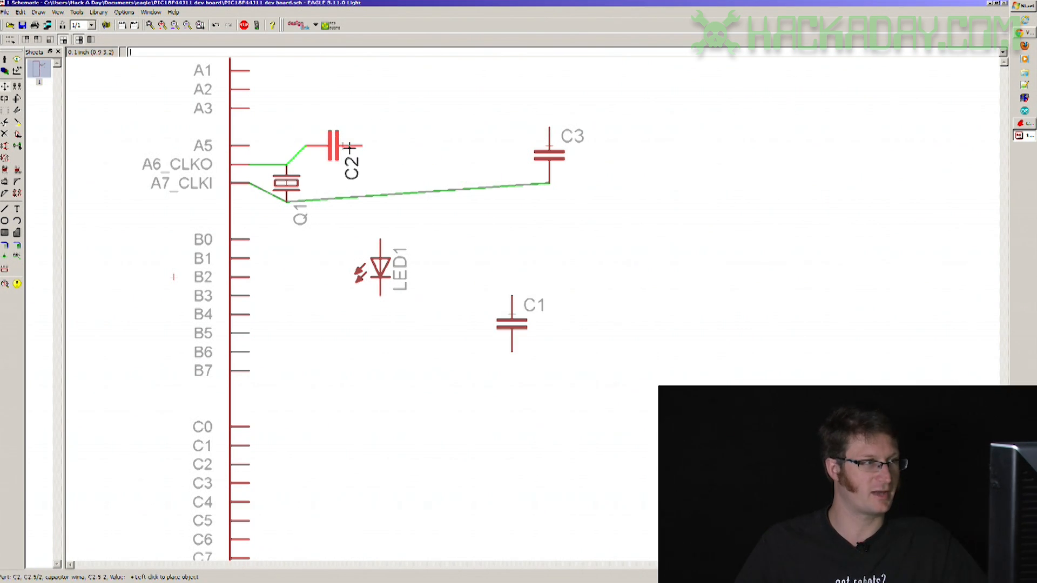
{"action": "left_click", "coordinate": [349, 128]}
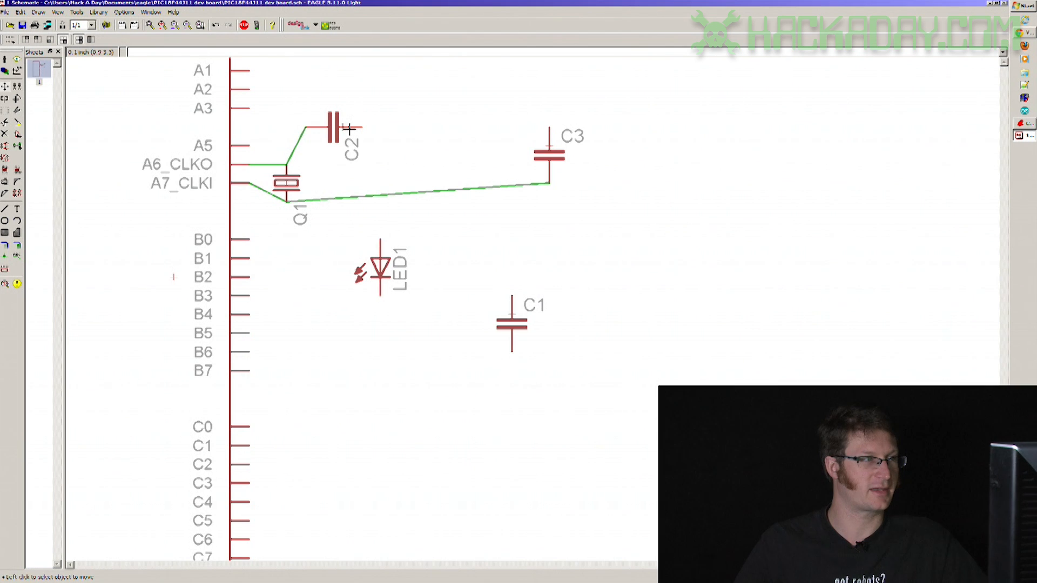
Rotate capacitor C3 to horizontal and place it below and to the right of crystal Q1, directly under C2.
{"action": "left_click", "coordinate": [559, 156]}
{"action": "right_click", "coordinate": [345, 219]}
{"action": "left_click", "coordinate": [338, 215]}
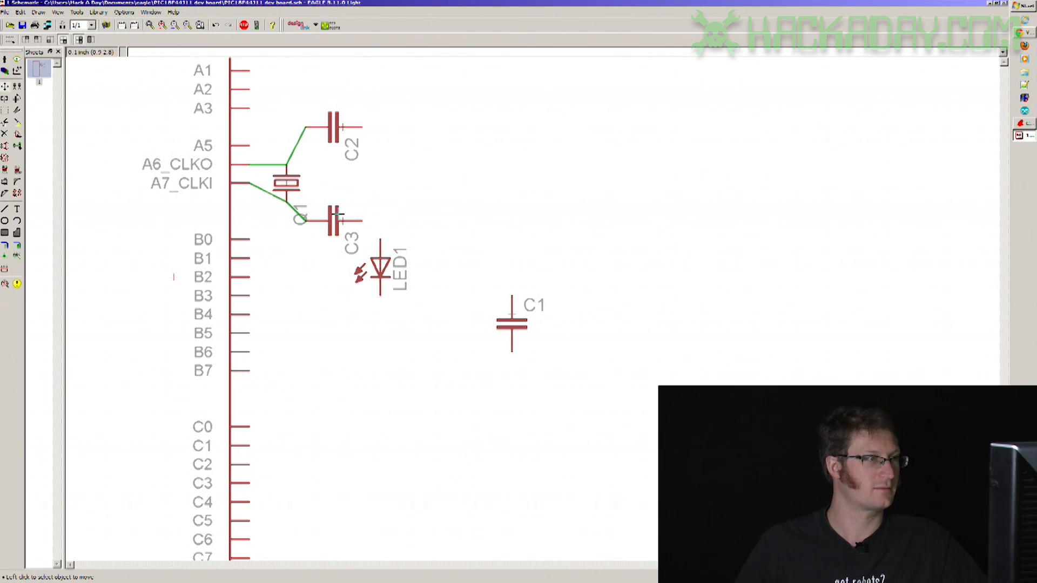
Rotate LED1 to horizontal and place it against pin B0, and move capacitor C1 to the left of the microcontroller.
{"action": "scroll", "coordinate": [392, 305], "scroll_direction": "down", "scroll_amount": 2}
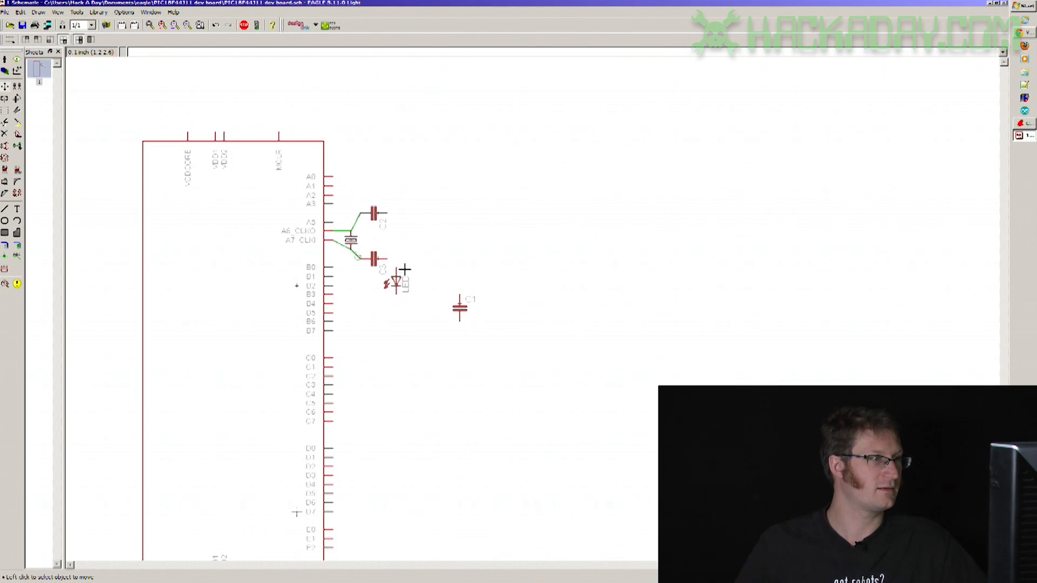
{"action": "left_click", "coordinate": [397, 281]}
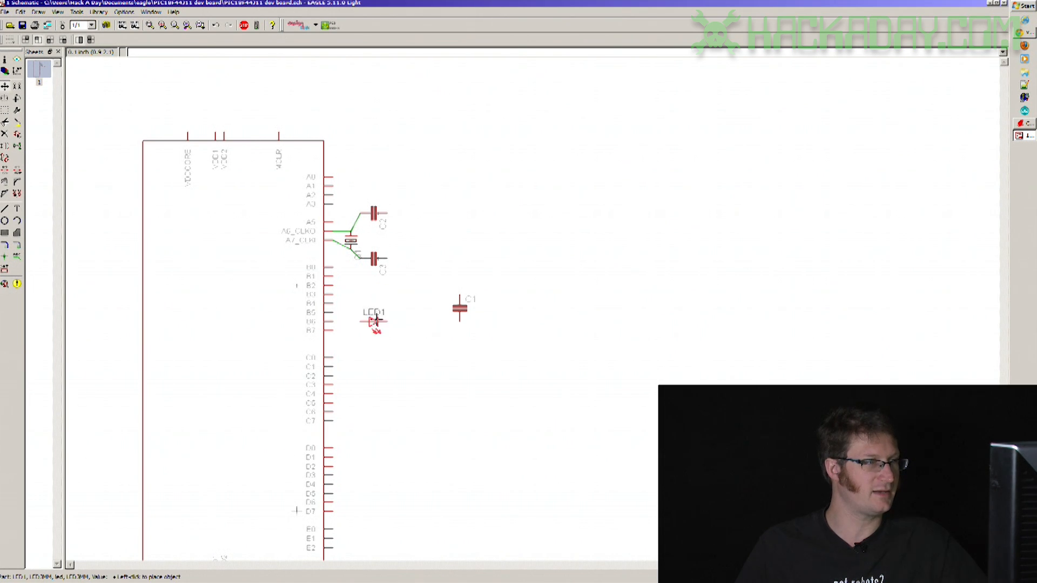
{"action": "right_click", "coordinate": [371, 297]}
{"action": "left_click", "coordinate": [349, 269]}
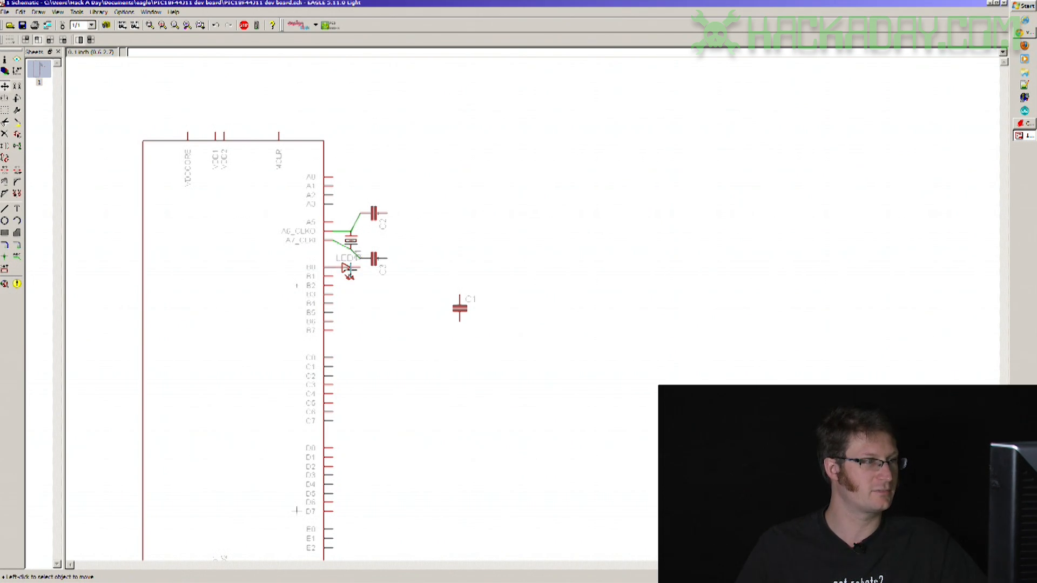
{"action": "left_click", "coordinate": [471, 316]}
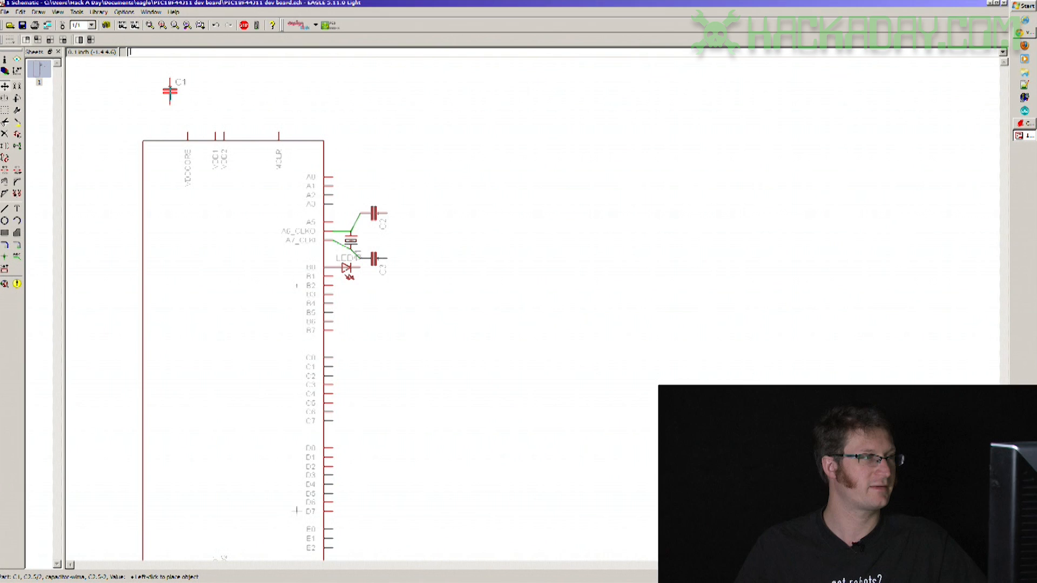
{"action": "left_click", "coordinate": [73, 174]}
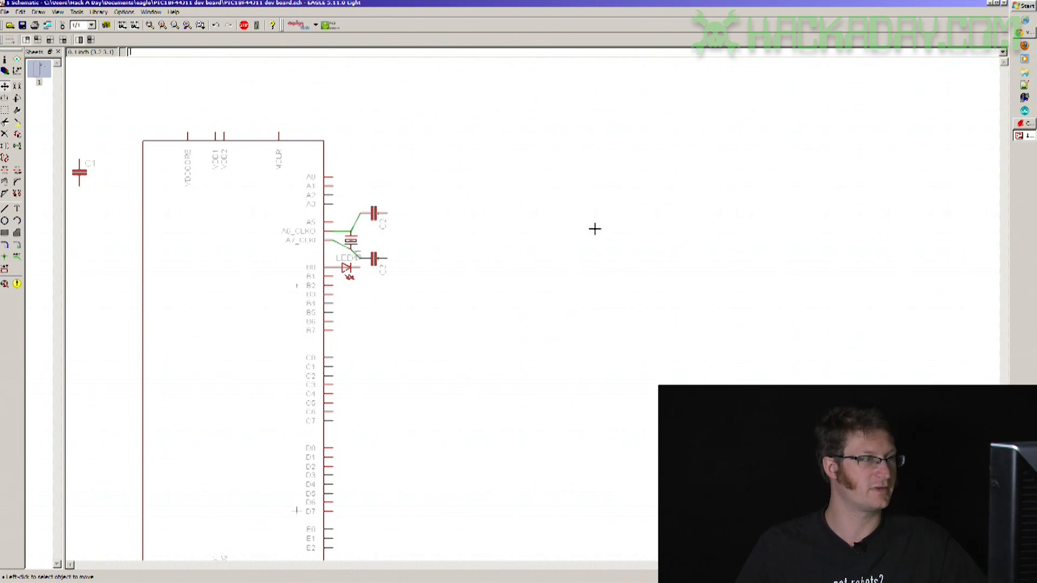
Add +3V3 supply symbols from the supply1 library to the upper end of capacitor C1 and to pins VDD1 and VDD2.
{"action": "scroll", "coordinate": [660, 252], "scroll_direction": "down", "scroll_amount": 2}
{"action": "scroll", "coordinate": [224, 393], "scroll_direction": "up", "scroll_amount": 1}
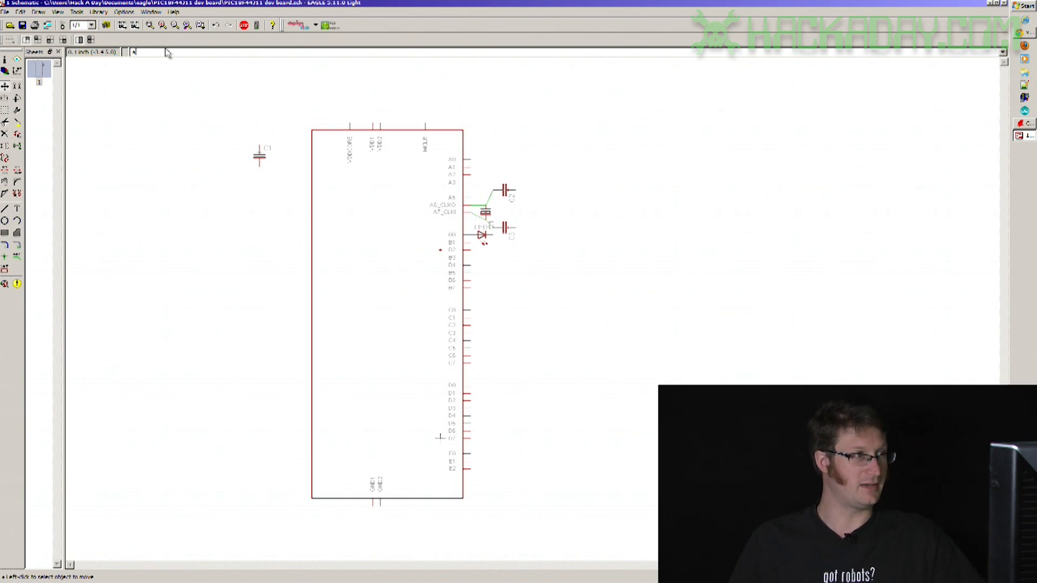
{"action": "type", "text": "d"}
{"action": "key", "text": "Return"}
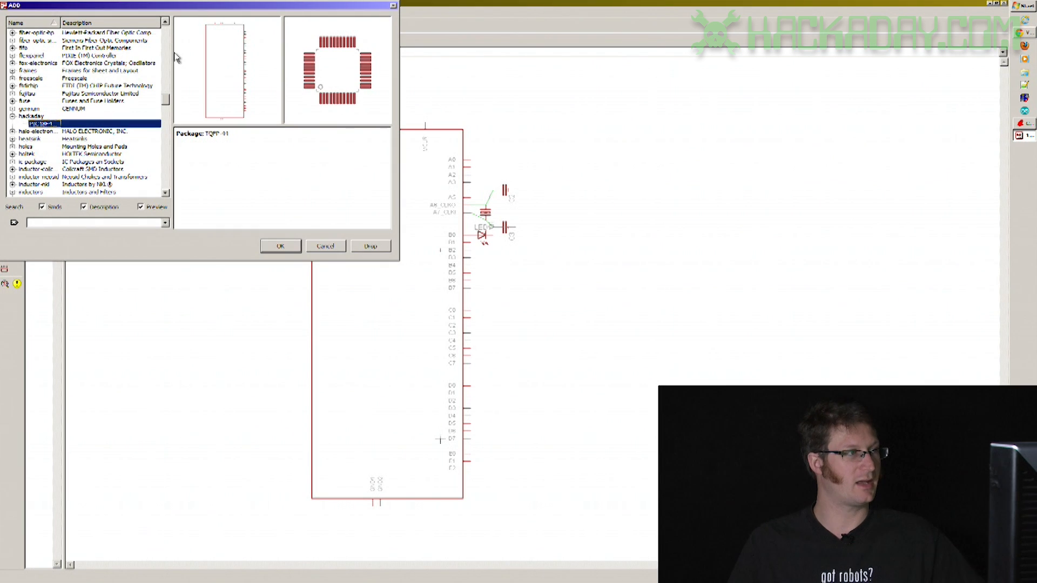
{"action": "left_click_drag", "start_coordinate": [166, 103], "coordinate": [162, 168]}
{"action": "left_click", "coordinate": [12, 155]}
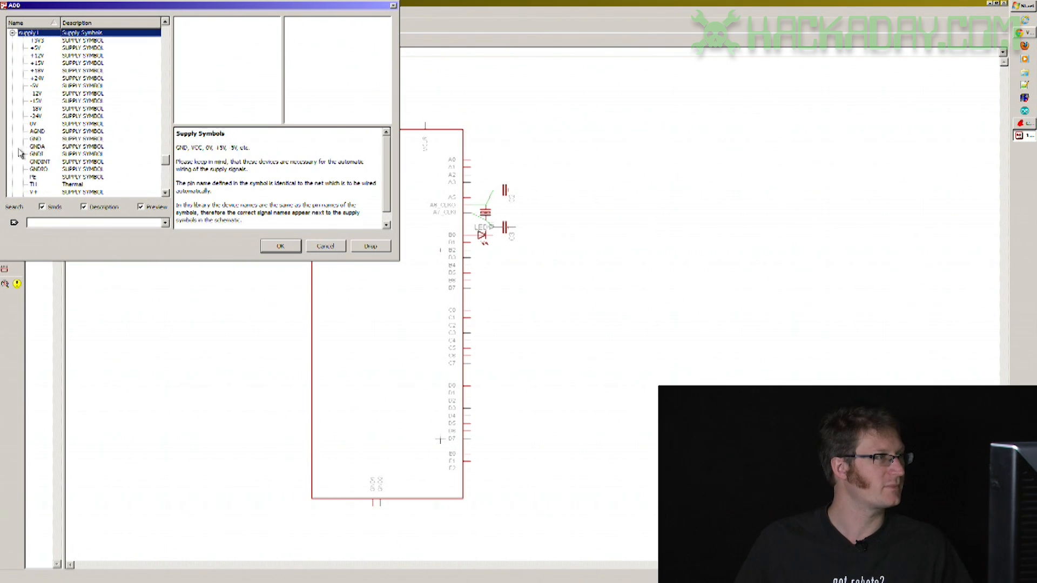
{"action": "left_click", "coordinate": [39, 41]}
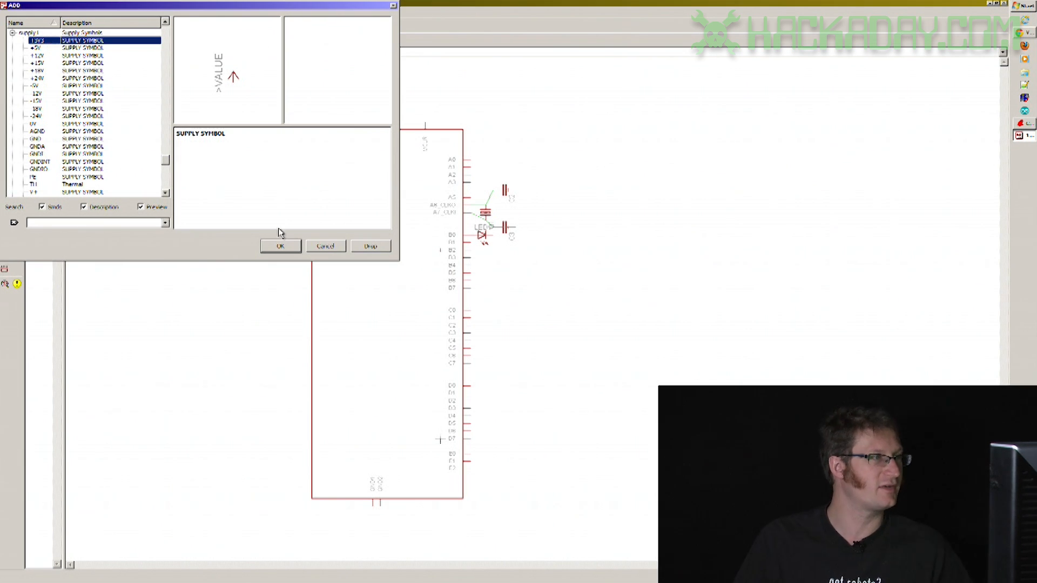
{"action": "left_click", "coordinate": [280, 247]}
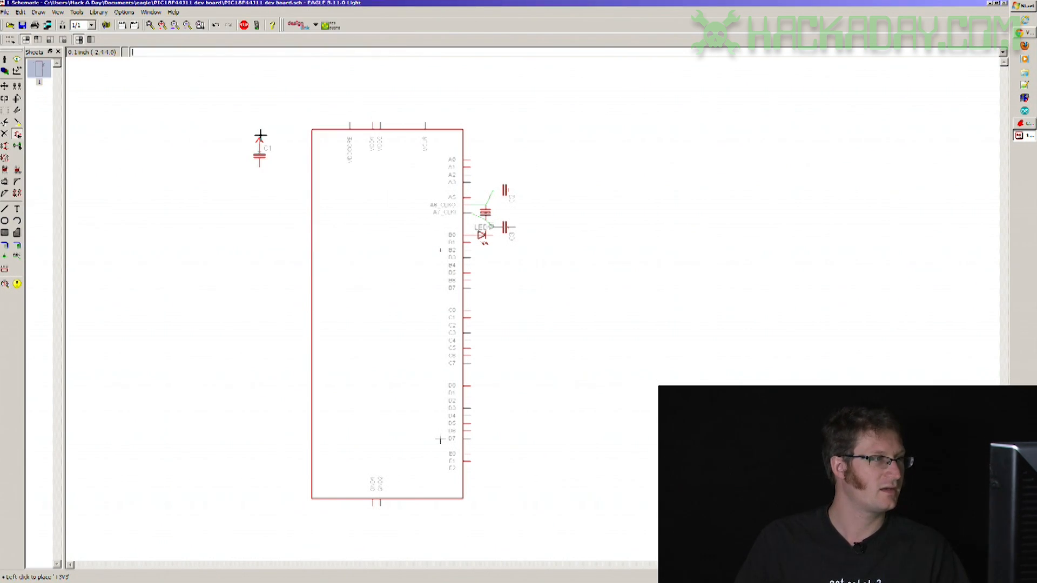
{"action": "left_click", "coordinate": [259, 135]}
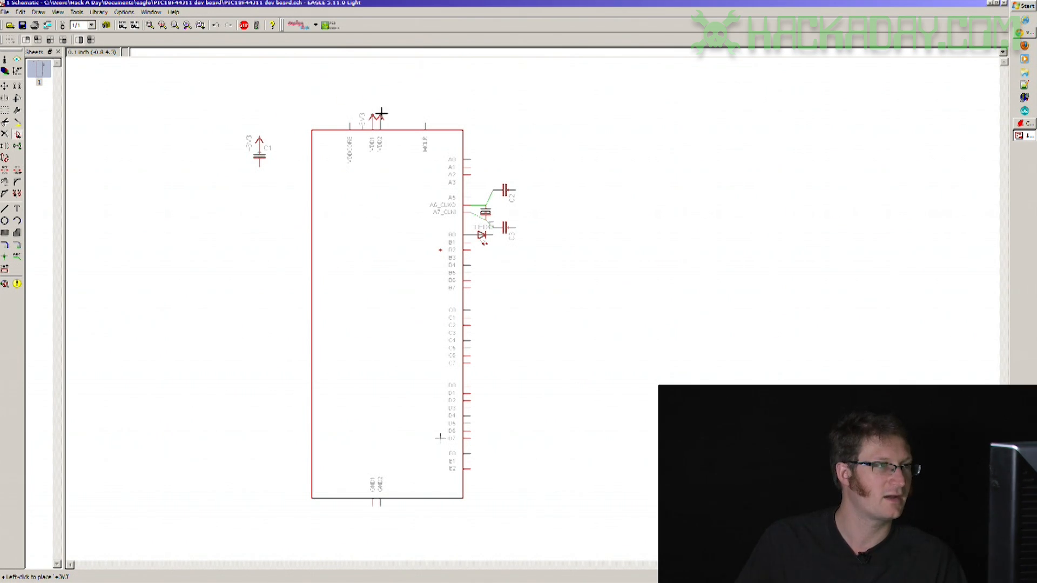
{"action": "left_click", "coordinate": [382, 113]}
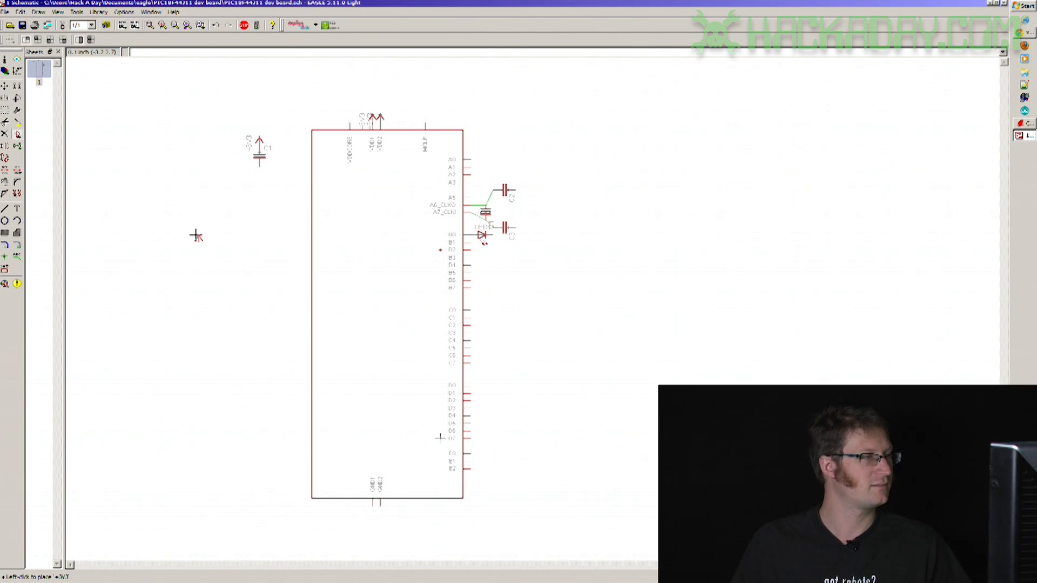
Add GND supply symbols to pins GND1 and GND2, the lower end of C1, and the free space beside the VDDCORE pin.
{"action": "scroll", "coordinate": [201, 271], "scroll_direction": "down", "scroll_amount": 1}
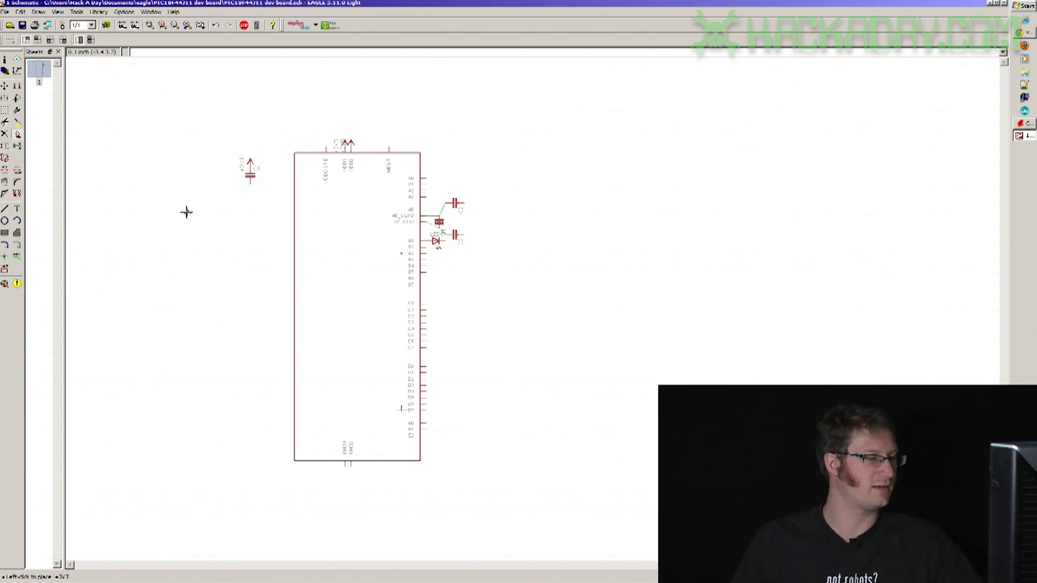
{"action": "key", "text": "Escape"}
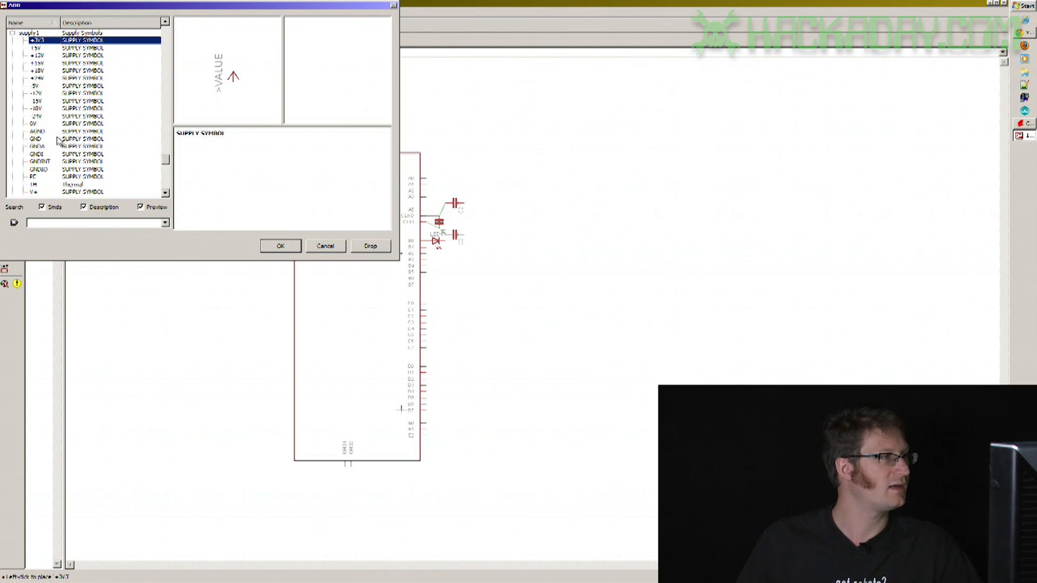
{"action": "left_click", "coordinate": [38, 140]}
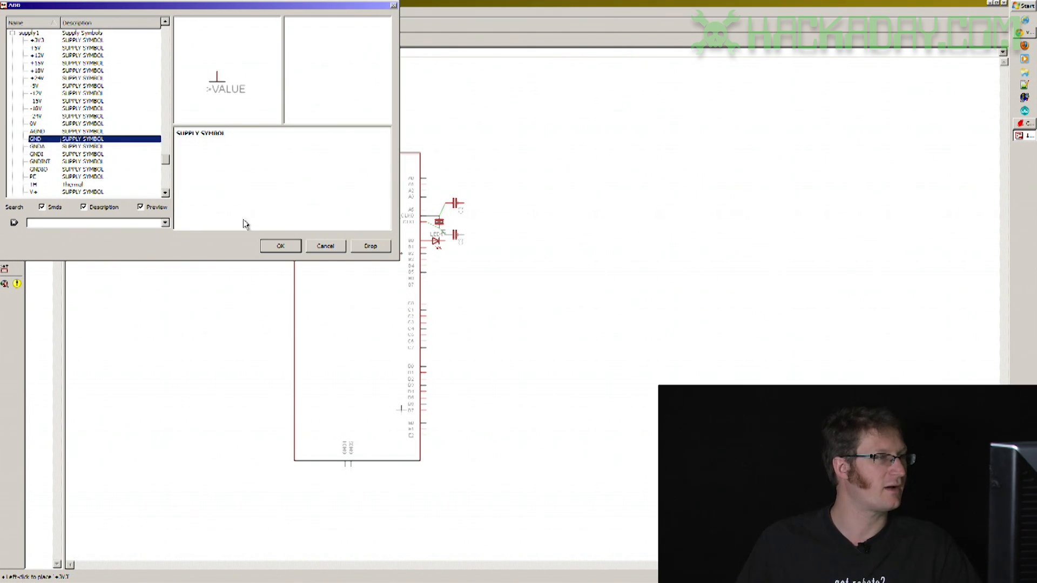
{"action": "left_click", "coordinate": [280, 246]}
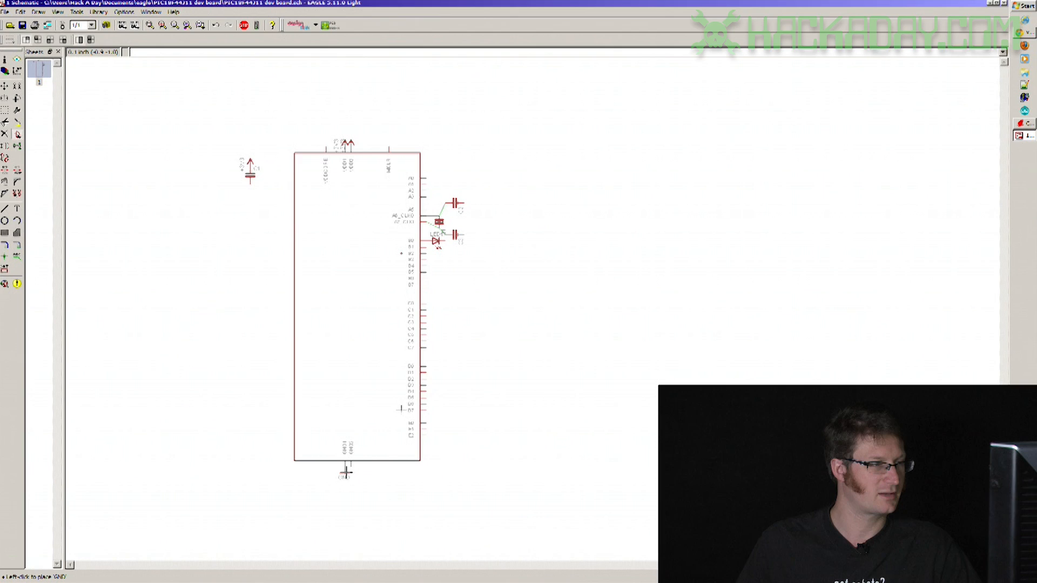
{"action": "left_click", "coordinate": [346, 473]}
{"action": "left_click", "coordinate": [350, 473]}
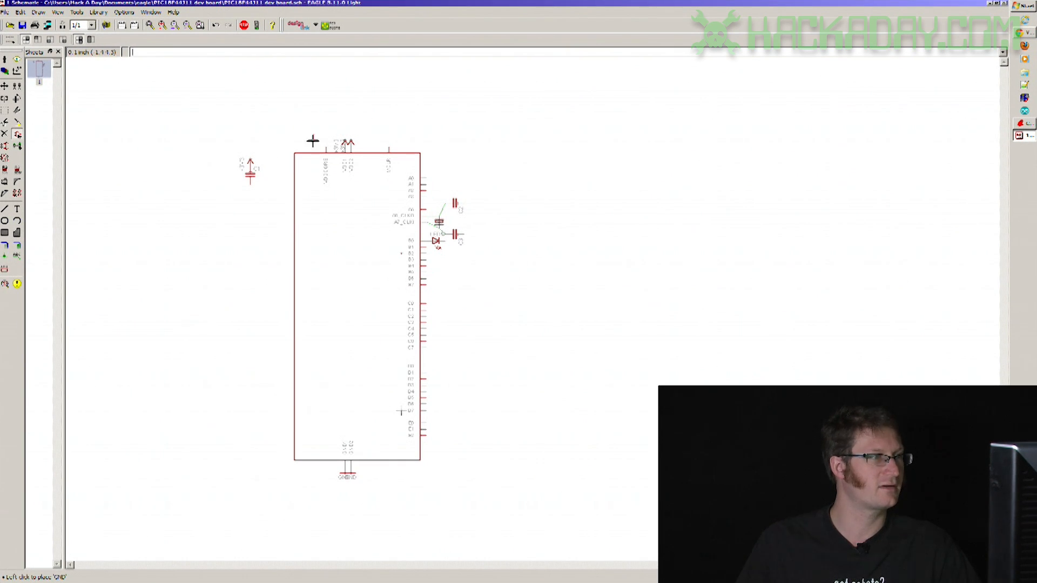
{"action": "left_click", "coordinate": [250, 191]}
{"action": "key", "text": "Escape"}
{"action": "left_click", "coordinate": [326, 242]}
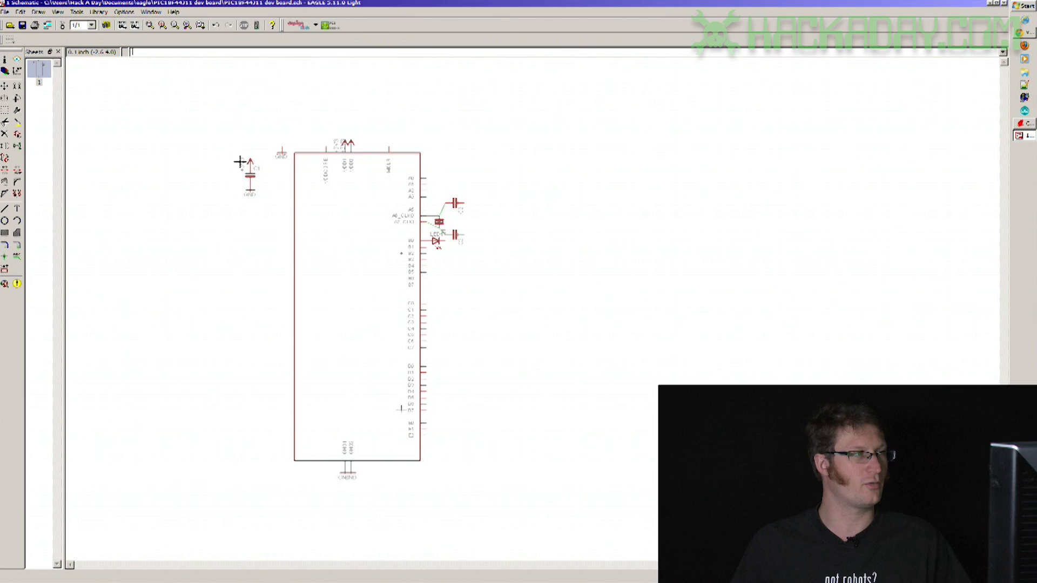
Copy capacitor C1, rotate the copy to horizontal and place it against the VDDCORE pin.
{"action": "type", "text": "r"}
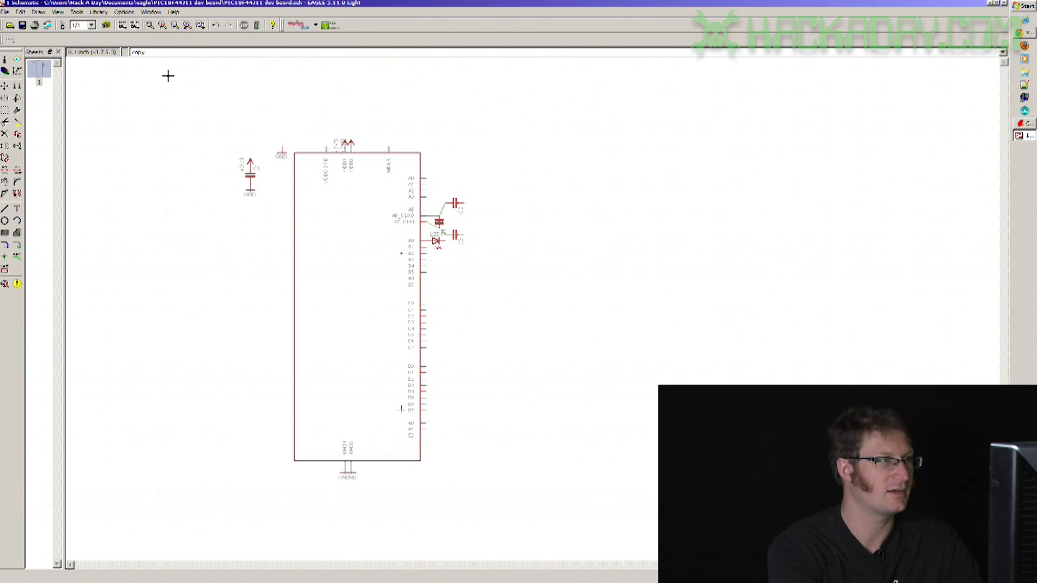
{"action": "key", "text": "Return"}
{"action": "left_click", "coordinate": [249, 174]}
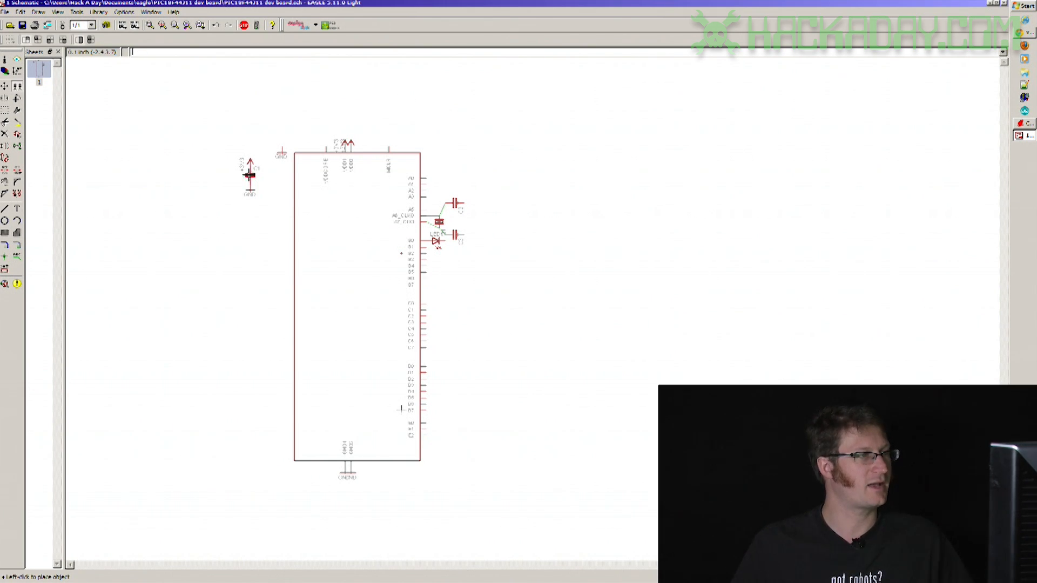
{"action": "right_click", "coordinate": [317, 141]}
{"action": "left_click", "coordinate": [320, 145]}
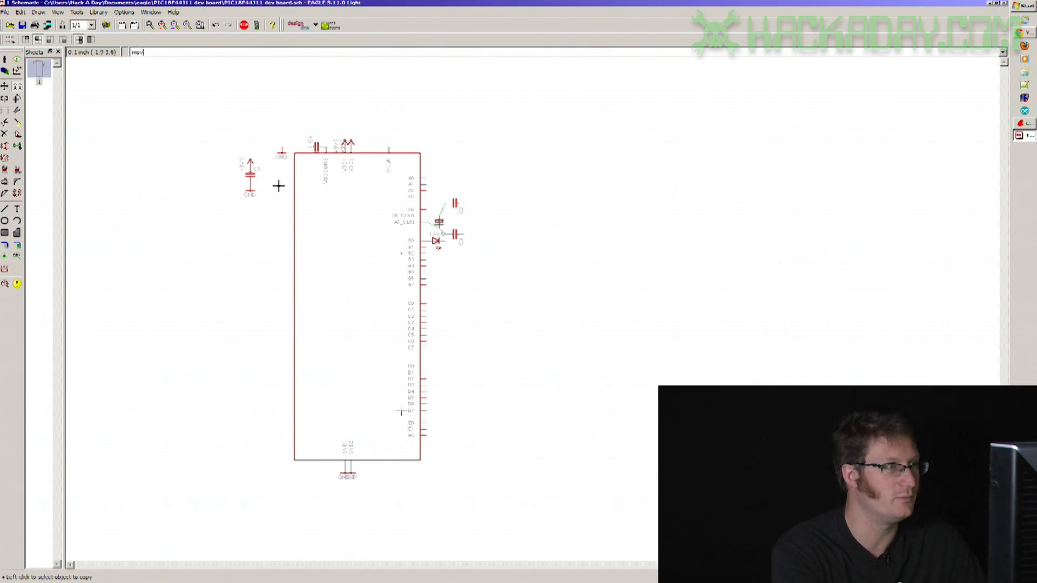
Connect the loose GND symbol to the free end of the VDDCORE capacitor, then move it away to the left so a wire joins them.
{"action": "key", "text": "F7"}
{"action": "left_click", "coordinate": [281, 157]}
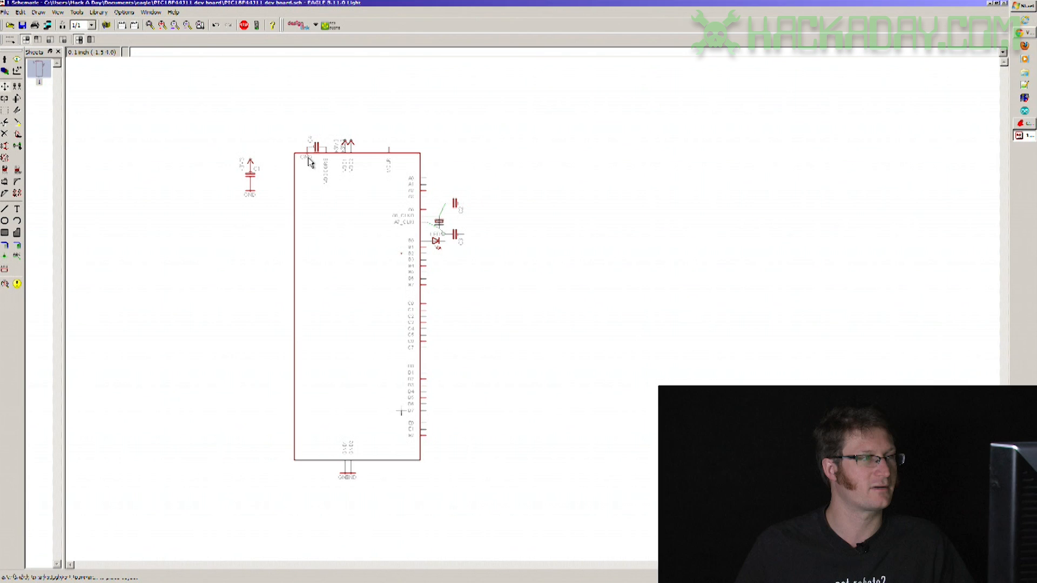
{"action": "left_click", "coordinate": [281, 160]}
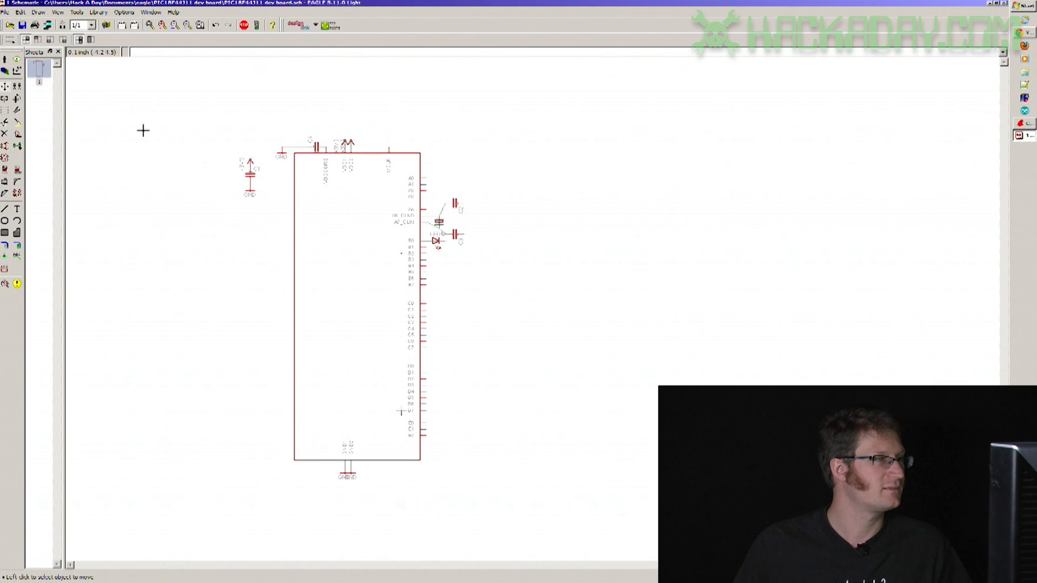
Copy the GND symbol onto the free ends of capacitors C2 and C3 and of LED1.
{"action": "type", "text": "copy"}
{"action": "key", "text": "Return"}
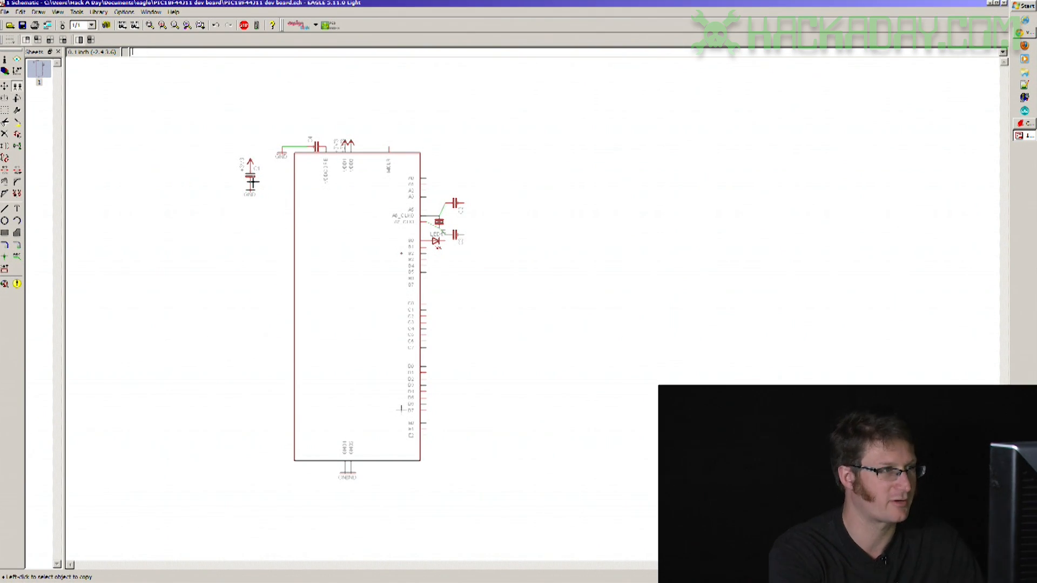
{"action": "left_click", "coordinate": [250, 176]}
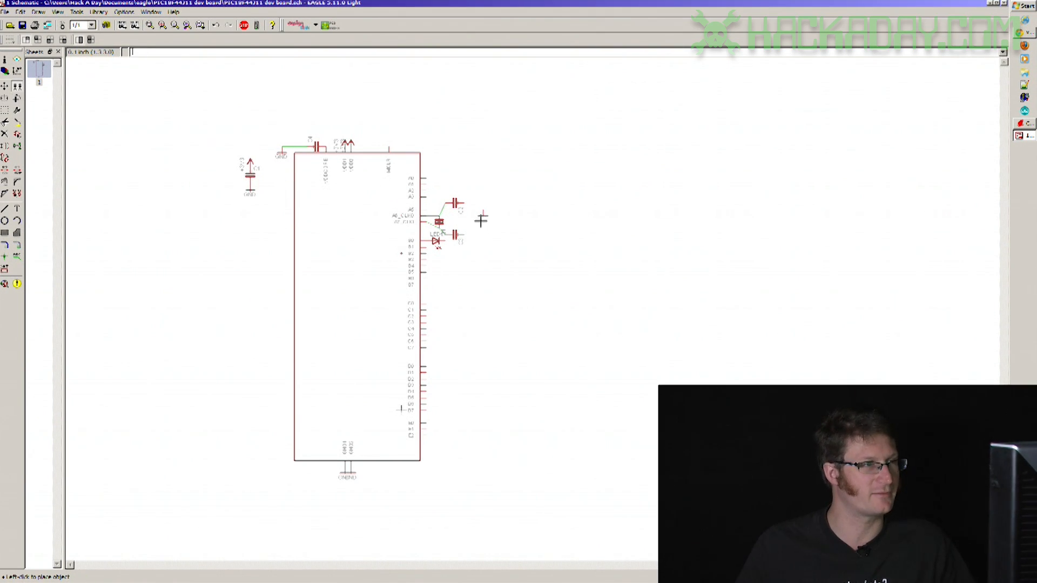
{"action": "left_click", "coordinate": [462, 216]}
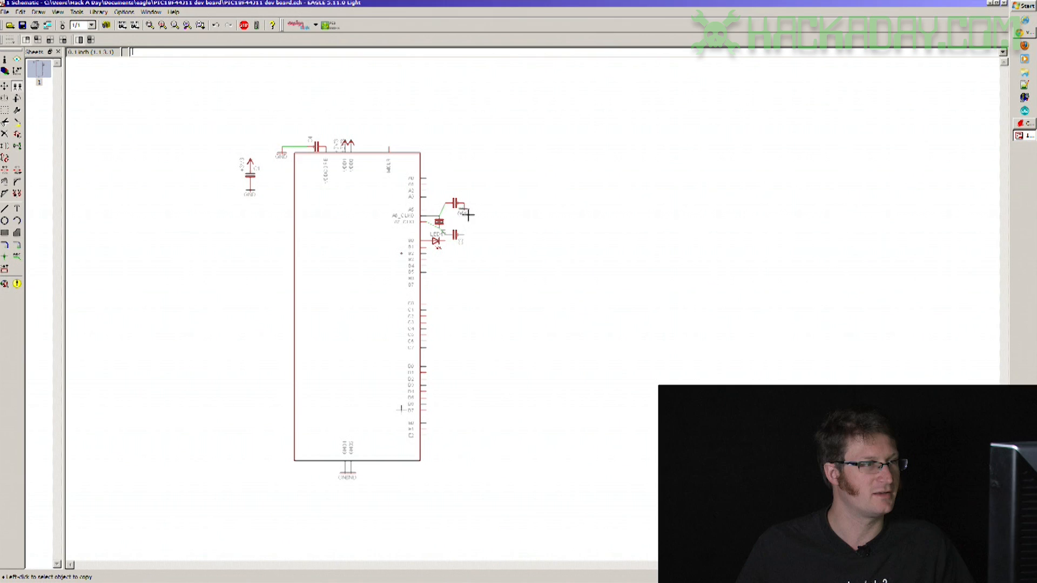
{"action": "left_click", "coordinate": [463, 244]}
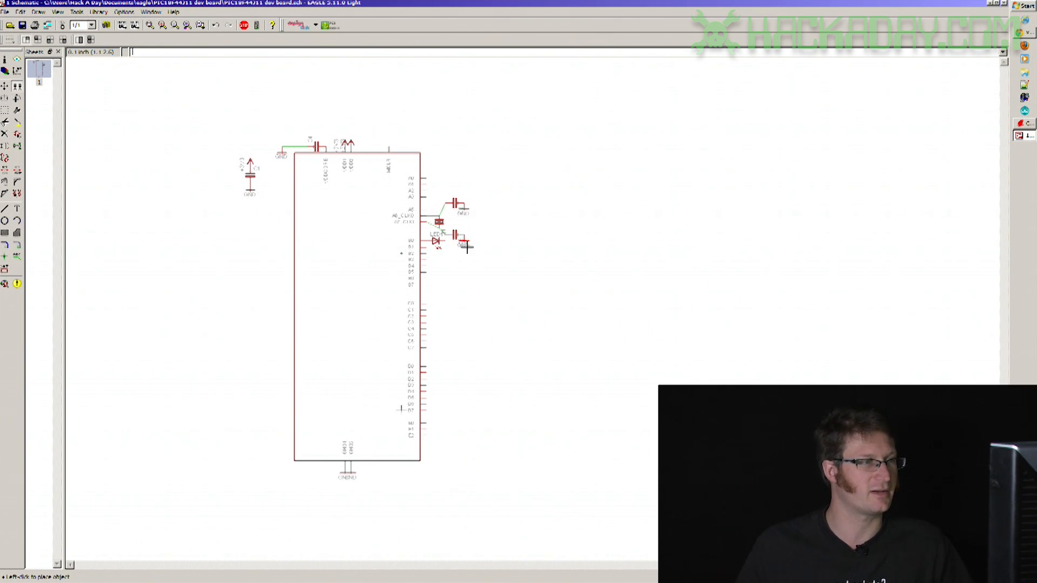
{"action": "left_click", "coordinate": [449, 253]}
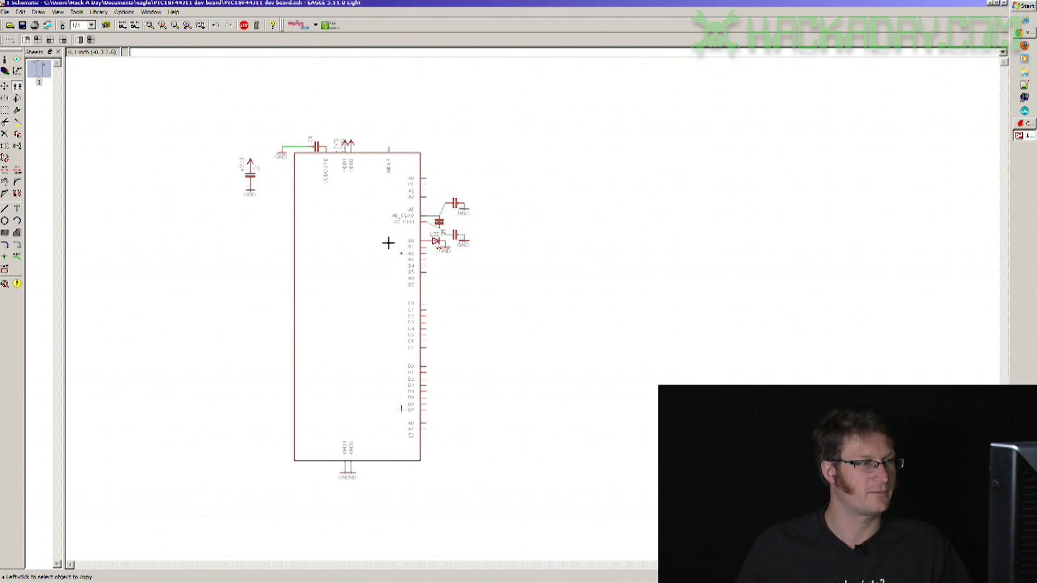